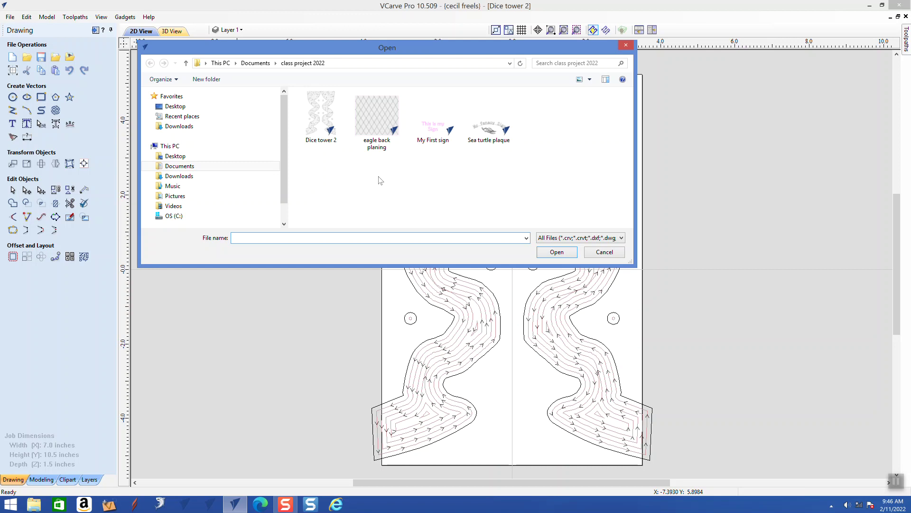
Search the class project 2022 folder for dice, and recheck that folder's project files by way of Documents.
{"action": "left_click", "coordinate": [608, 62]}
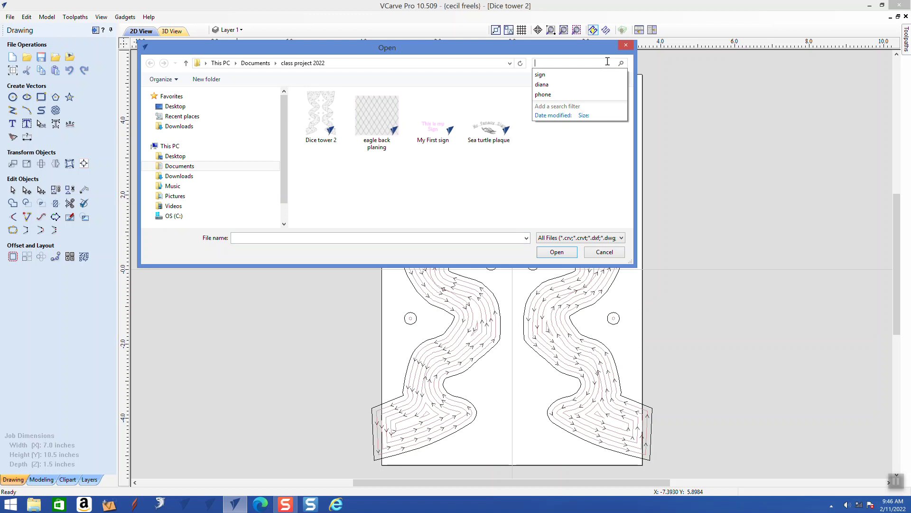
{"action": "key", "text": "Escape"}
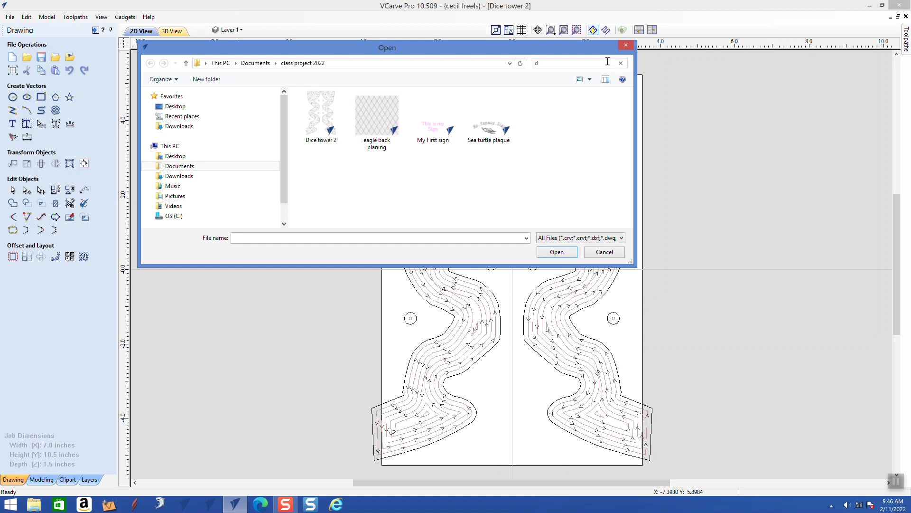
{"action": "type", "text": "ice"}
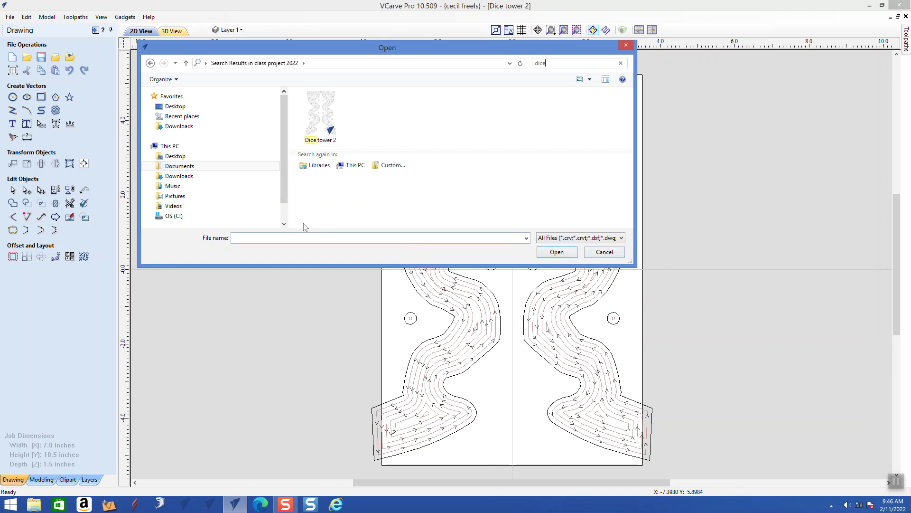
{"action": "left_click", "coordinate": [186, 167]}
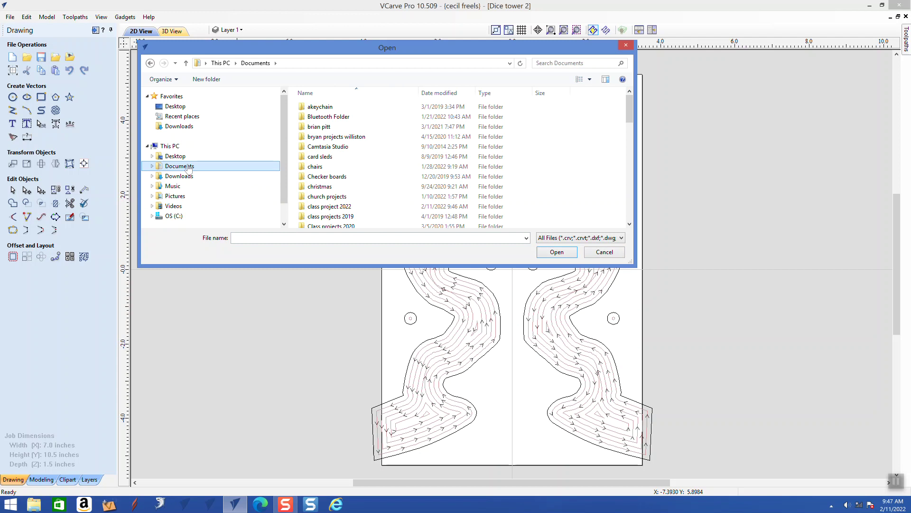
{"action": "left_click_drag", "start_coordinate": [630, 123], "coordinate": [629, 138]}
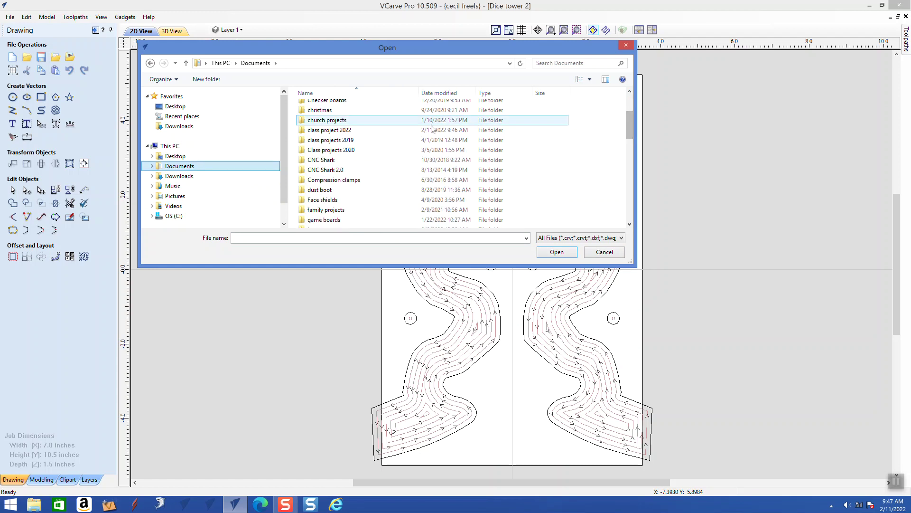
{"action": "double_click", "coordinate": [398, 130]}
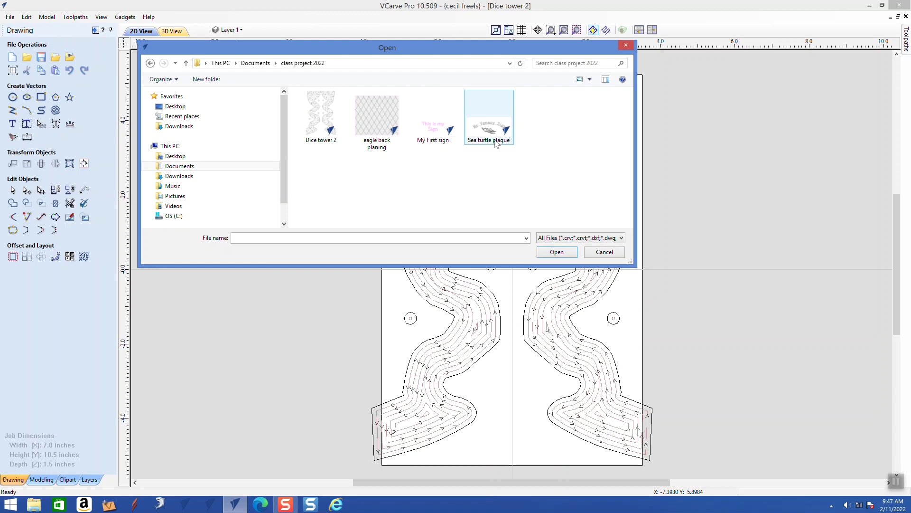
{"action": "left_click", "coordinate": [186, 63]}
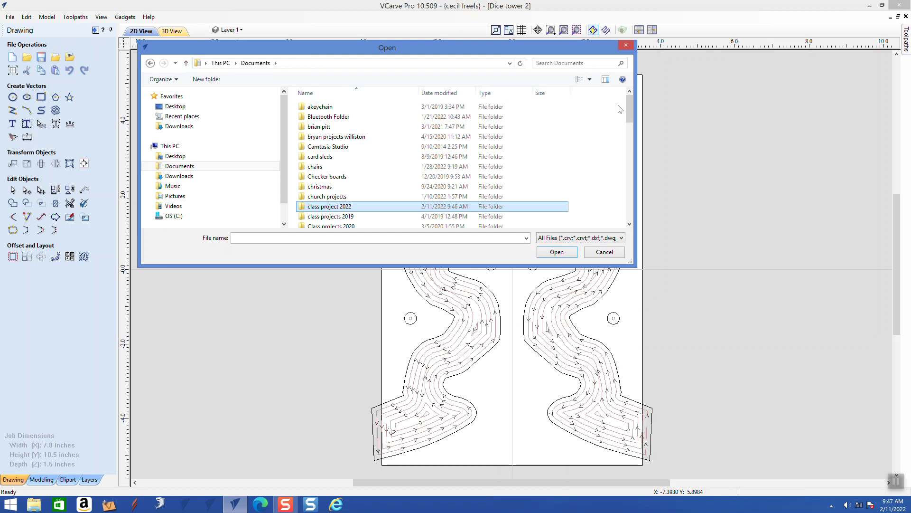
Open the Dice tower v1 file from the Dice towers folder inside game boards in Documents.
{"action": "left_click_drag", "start_coordinate": [629, 105], "coordinate": [622, 144]}
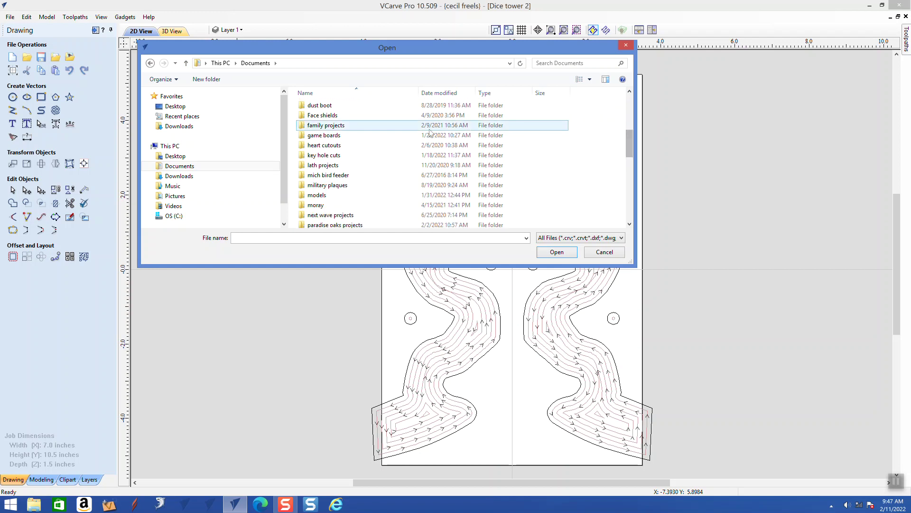
{"action": "left_click", "coordinate": [344, 137]}
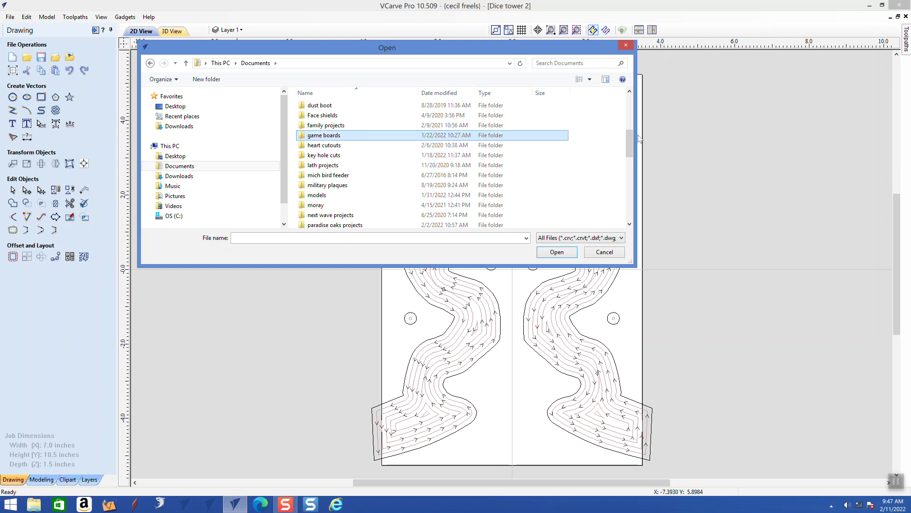
{"action": "left_click_drag", "start_coordinate": [631, 144], "coordinate": [582, 146]}
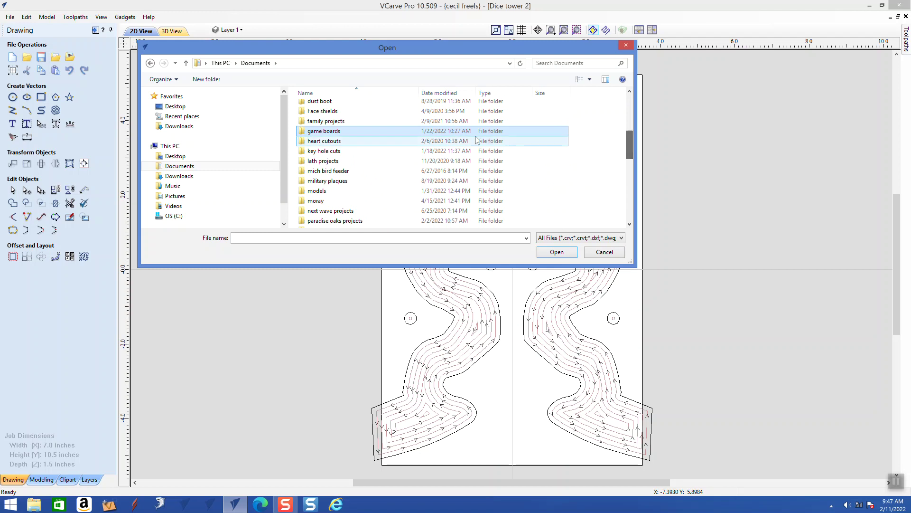
{"action": "double_click", "coordinate": [360, 131]}
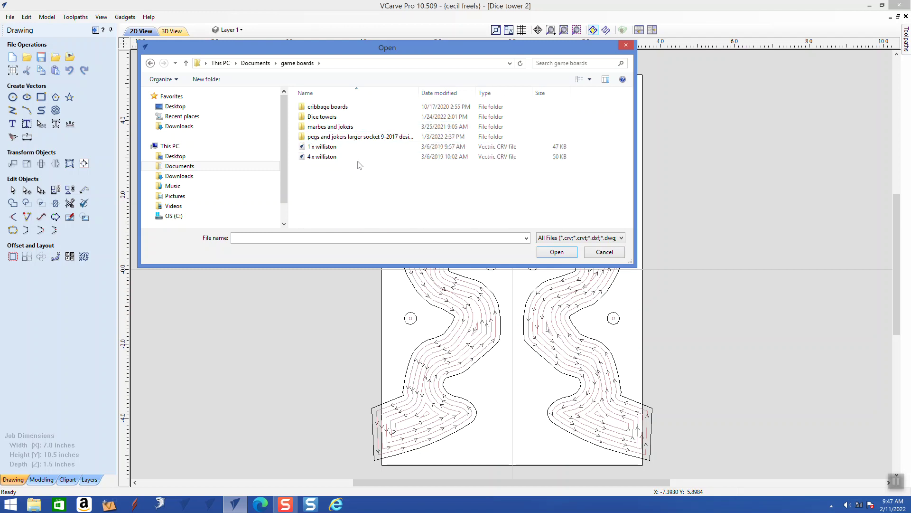
{"action": "double_click", "coordinate": [322, 116]}
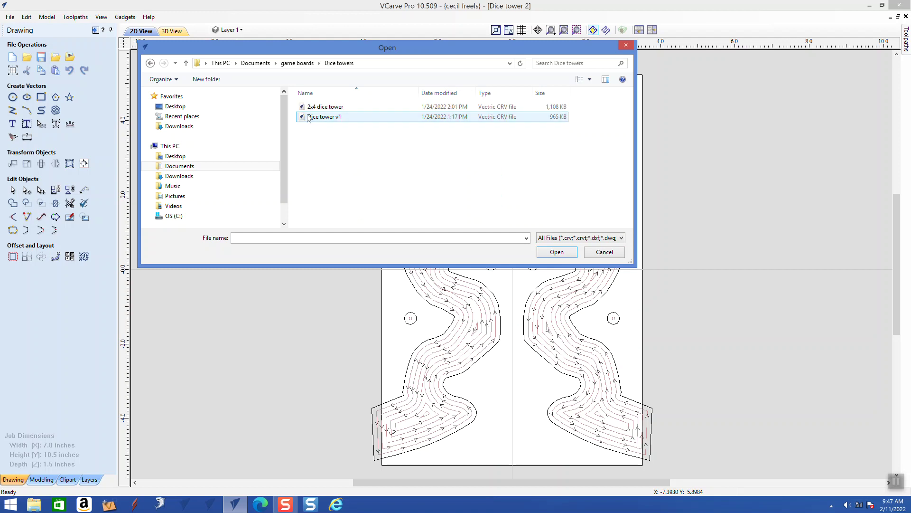
{"action": "double_click", "coordinate": [331, 119]}
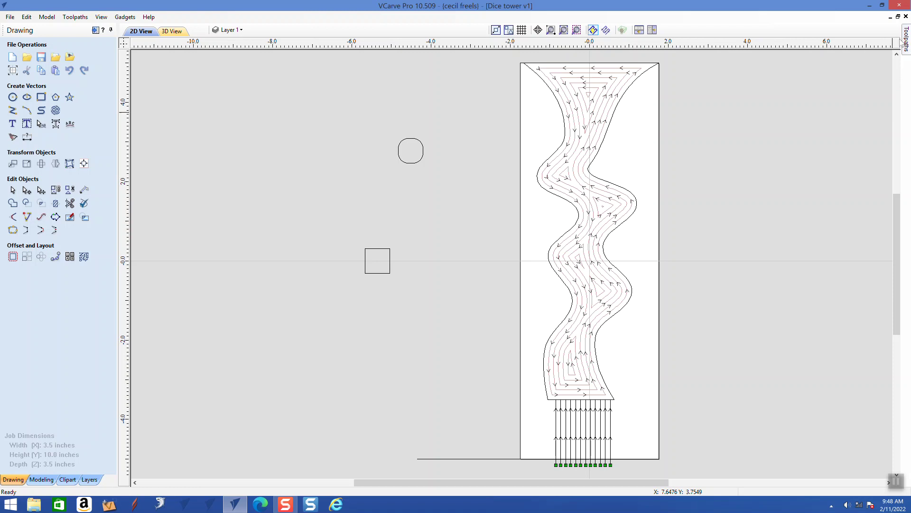
Simulate the dice pocket and dice ramp toolpaths, hide their lines, and examine the carved tower in 3D.
{"action": "mouse_move", "coordinate": [907, 47]}
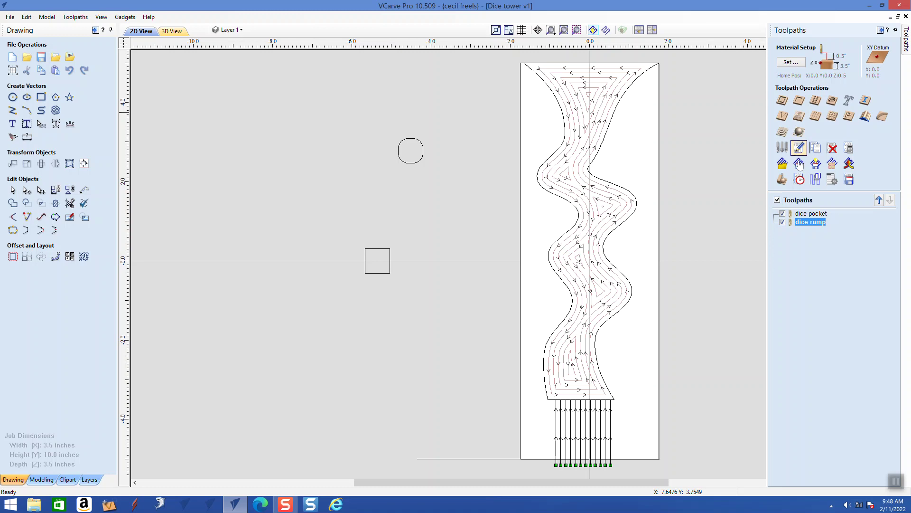
{"action": "left_click", "coordinate": [782, 178]}
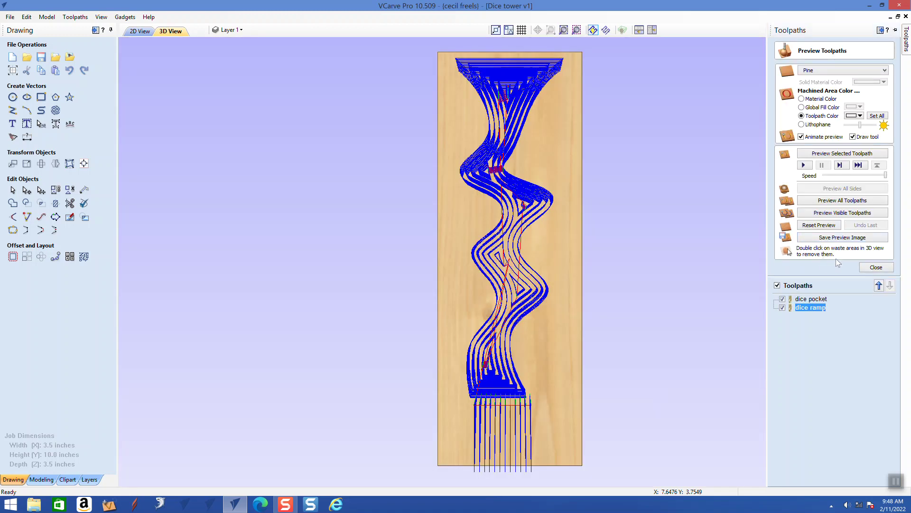
{"action": "left_click", "coordinate": [822, 212]}
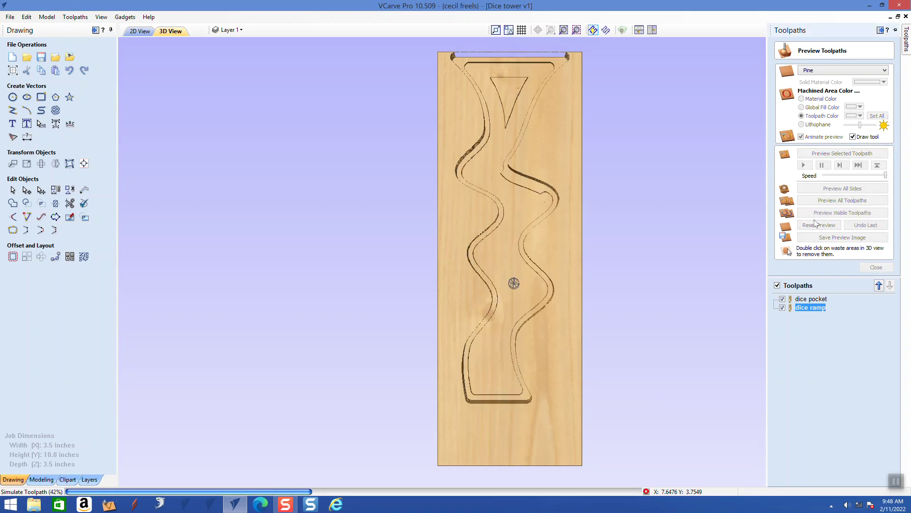
{"action": "left_click", "coordinate": [782, 299]}
{"action": "left_click", "coordinate": [843, 212]}
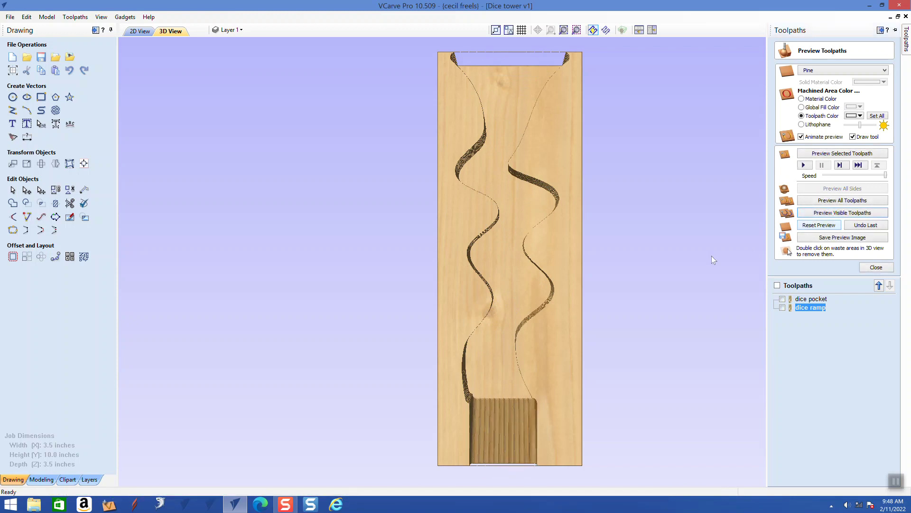
{"action": "mouse_move", "coordinate": [557, 269]}
{"action": "left_mouse_down"}
{"action": "mouse_move", "coordinate": [363, 274]}
{"action": "mouse_move", "coordinate": [694, 327]}
{"action": "mouse_move", "coordinate": [824, 292]}
{"action": "mouse_move", "coordinate": [736, 275]}
{"action": "mouse_move", "coordinate": [685, 281]}
{"action": "mouse_move", "coordinate": [560, 269]}
{"action": "mouse_move", "coordinate": [559, 278]}
{"action": "mouse_move", "coordinate": [457, 289]}
{"action": "mouse_move", "coordinate": [362, 246]}
{"action": "mouse_move", "coordinate": [494, 86]}
{"action": "mouse_move", "coordinate": [537, 114]}
{"action": "mouse_move", "coordinate": [569, 95]}
{"action": "mouse_move", "coordinate": [562, 286]}
{"action": "mouse_move", "coordinate": [572, 247]}
{"action": "mouse_move", "coordinate": [566, 224]}
{"action": "mouse_move", "coordinate": [566, 254]}
{"action": "mouse_move", "coordinate": [510, 370]}
{"action": "mouse_move", "coordinate": [568, 219]}
{"action": "left_mouse_up"}
{"action": "mouse_move", "coordinate": [577, 179]}
{"action": "left_mouse_down"}
{"action": "mouse_move", "coordinate": [596, 322]}
{"action": "mouse_move", "coordinate": [567, 267]}
{"action": "mouse_move", "coordinate": [654, 208]}
{"action": "mouse_move", "coordinate": [634, 192]}
{"action": "mouse_move", "coordinate": [597, 215]}
{"action": "mouse_move", "coordinate": [537, 343]}
{"action": "mouse_move", "coordinate": [595, 355]}
{"action": "mouse_move", "coordinate": [650, 312]}
{"action": "mouse_move", "coordinate": [628, 183]}
{"action": "left_mouse_up"}
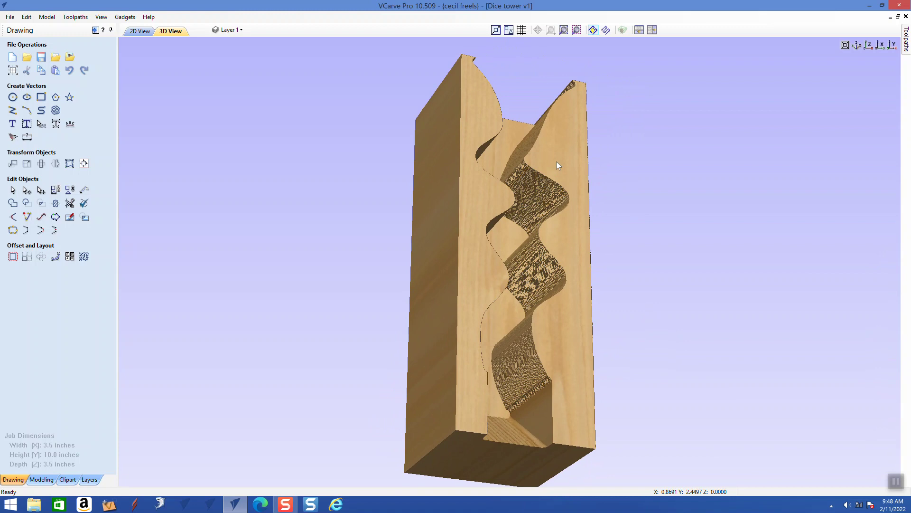
{"action": "left_click_drag", "start_coordinate": [569, 158], "coordinate": [309, 129]}
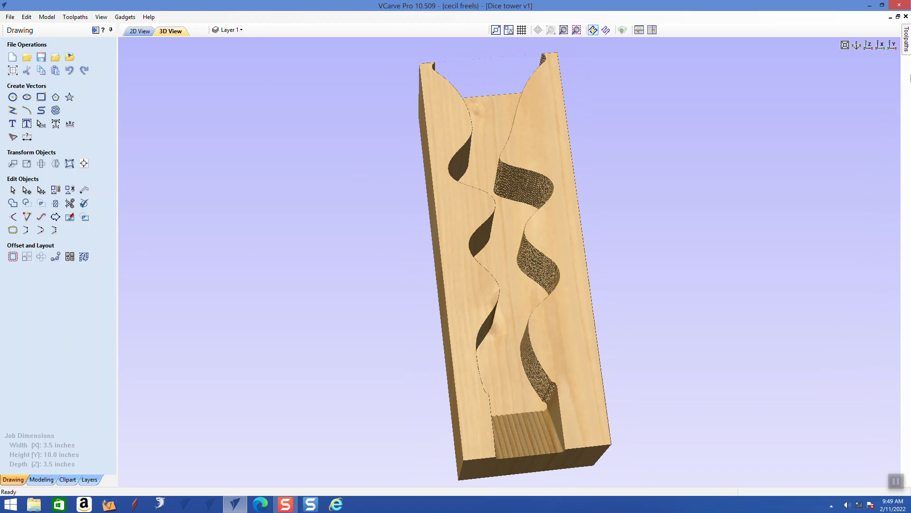
Copy the wavy dice channel outline from the 2D drawing.
{"action": "left_click", "coordinate": [140, 31]}
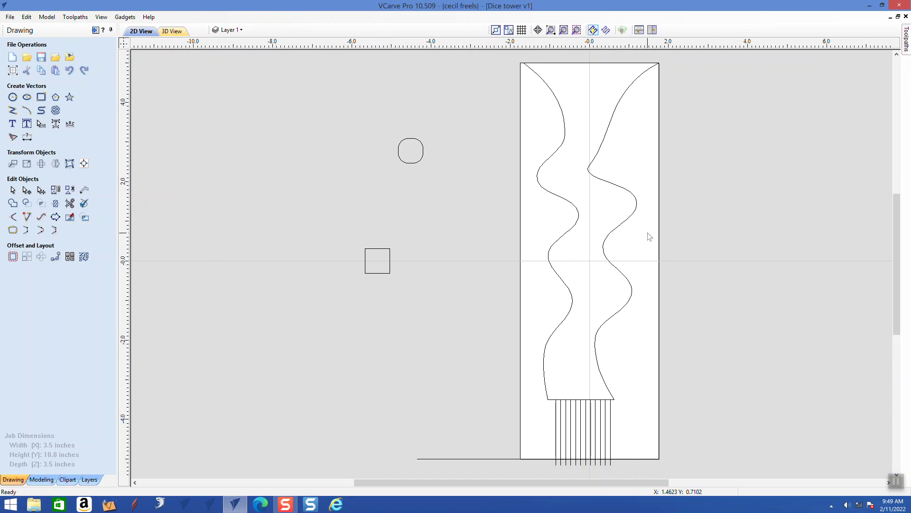
{"action": "left_click_drag", "start_coordinate": [644, 210], "coordinate": [563, 239]}
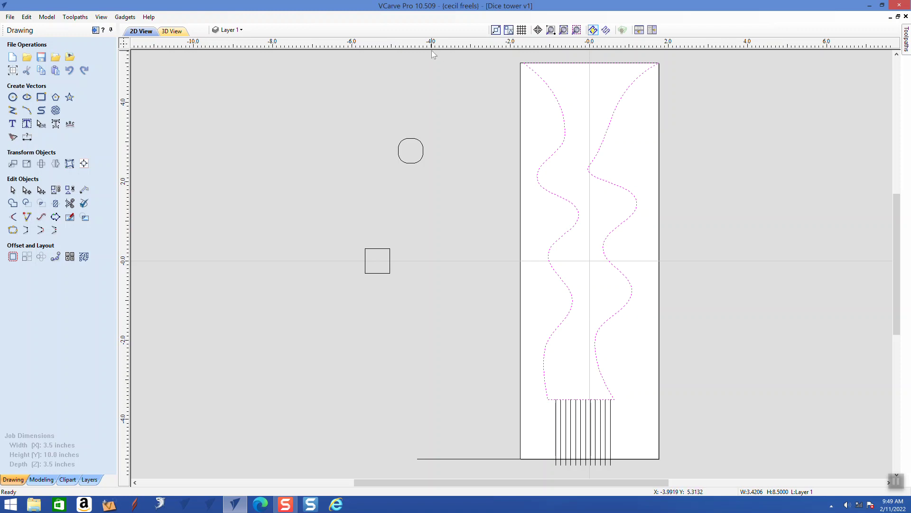
{"action": "right_click", "coordinate": [448, 129]}
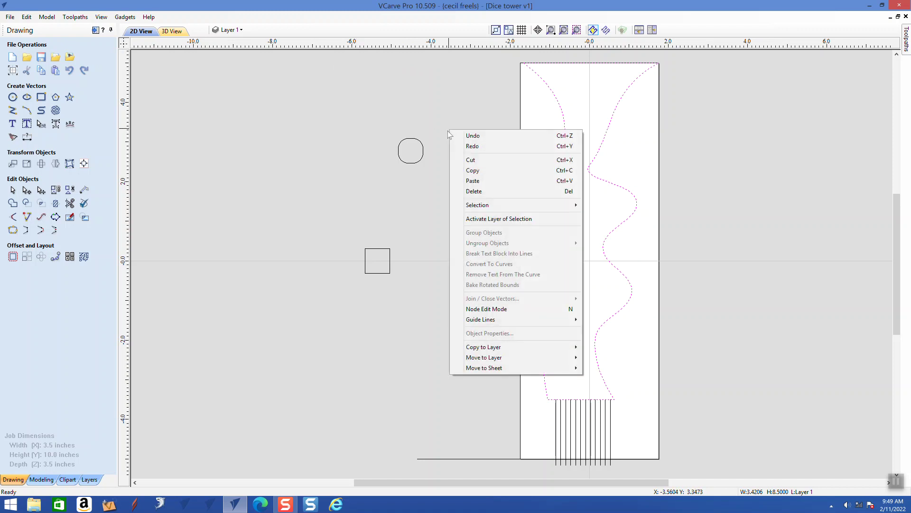
{"action": "left_click", "coordinate": [480, 172]}
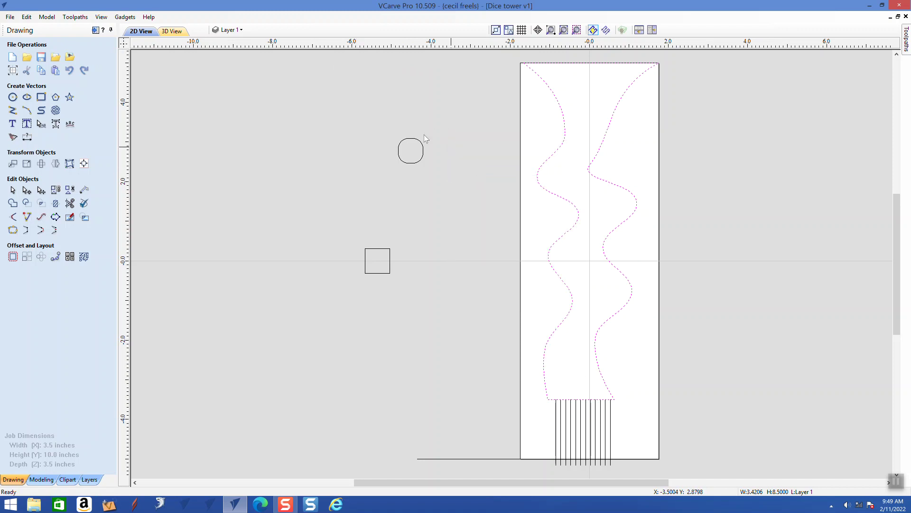
Start a new job with a width of 14 inches and a height of 24 inches.
{"action": "left_click", "coordinate": [26, 17]}
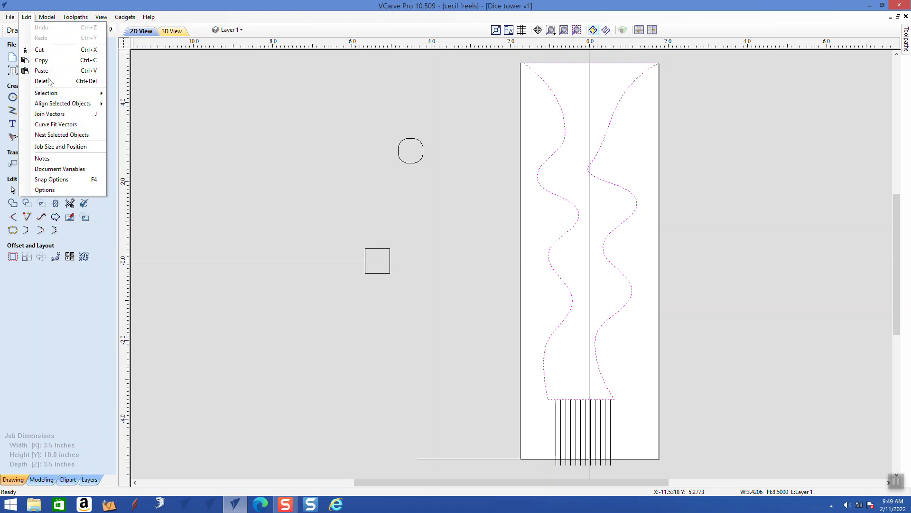
{"action": "left_click", "coordinate": [10, 17]}
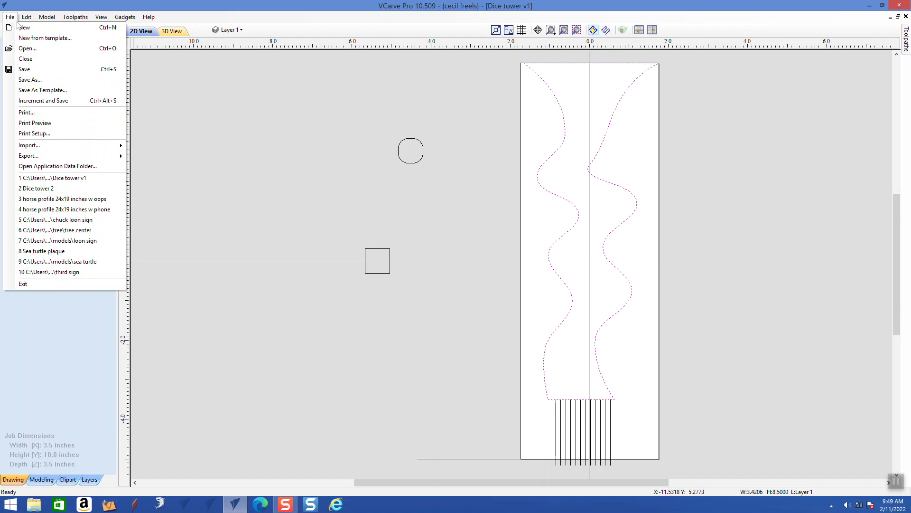
{"action": "left_click", "coordinate": [22, 28]}
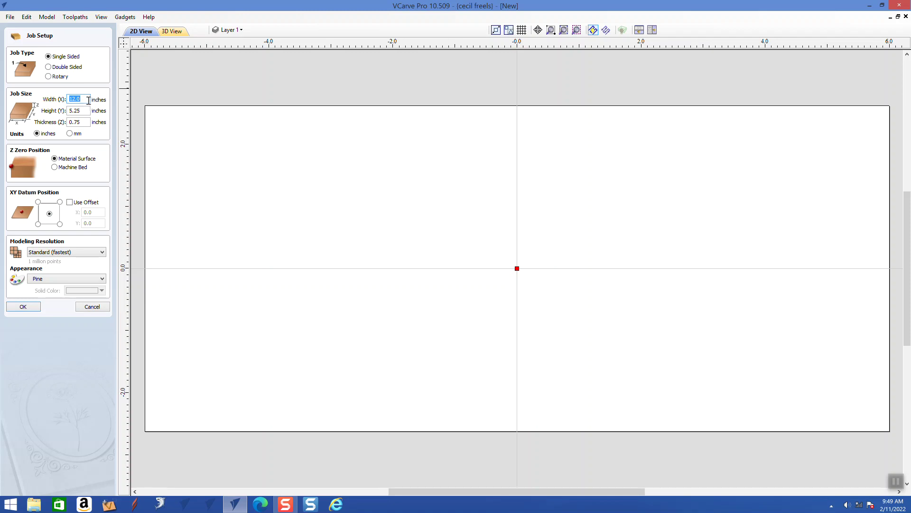
{"action": "type", "text": "14"}
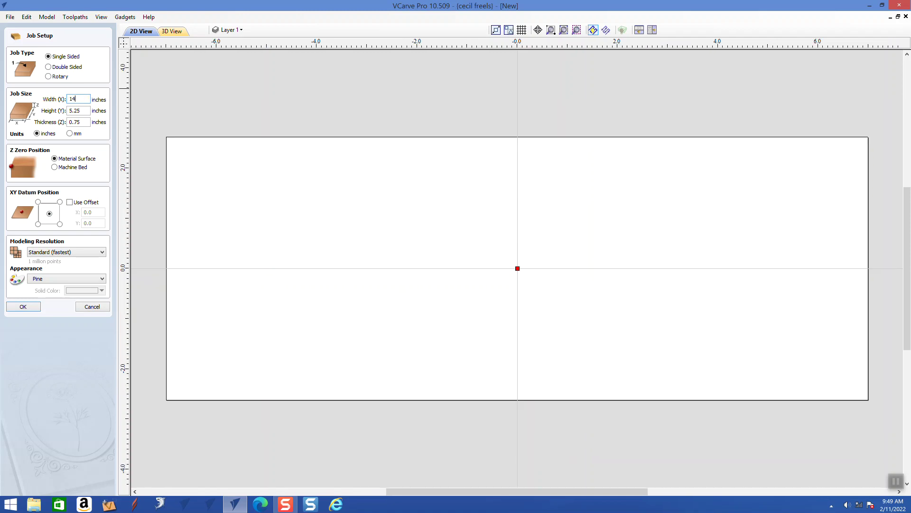
{"action": "double_click", "coordinate": [83, 111]}
{"action": "type", "text": "24"}
{"action": "key", "text": "Return"}
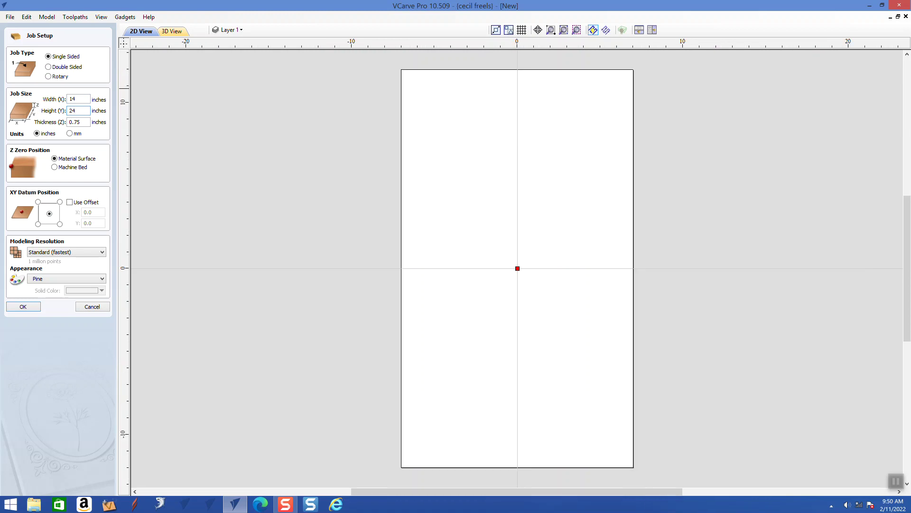
Set the material thickness to 1.5 inches and the XY datum to the lower-left corner, and accept the job setup.
{"action": "double_click", "coordinate": [76, 122]}
{"action": "type", "text": "1"}
{"action": "left_click", "coordinate": [38, 224]}
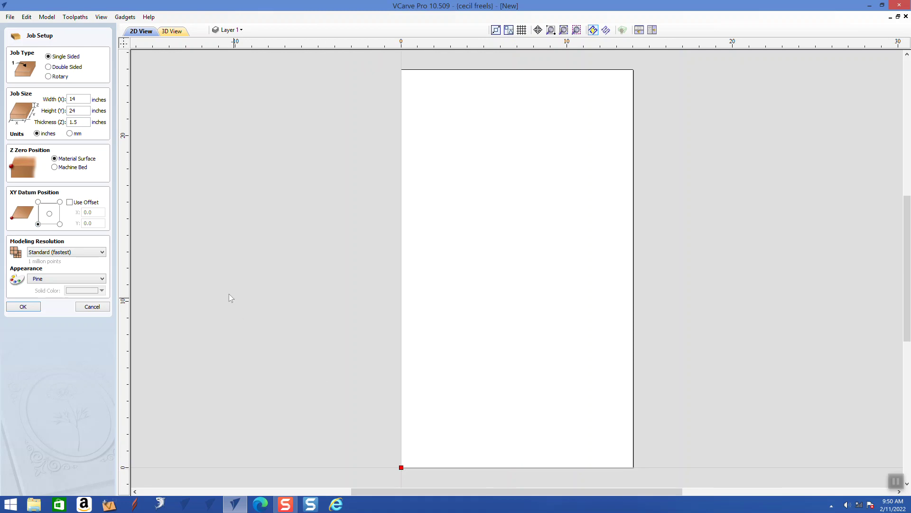
{"action": "left_click", "coordinate": [24, 307]}
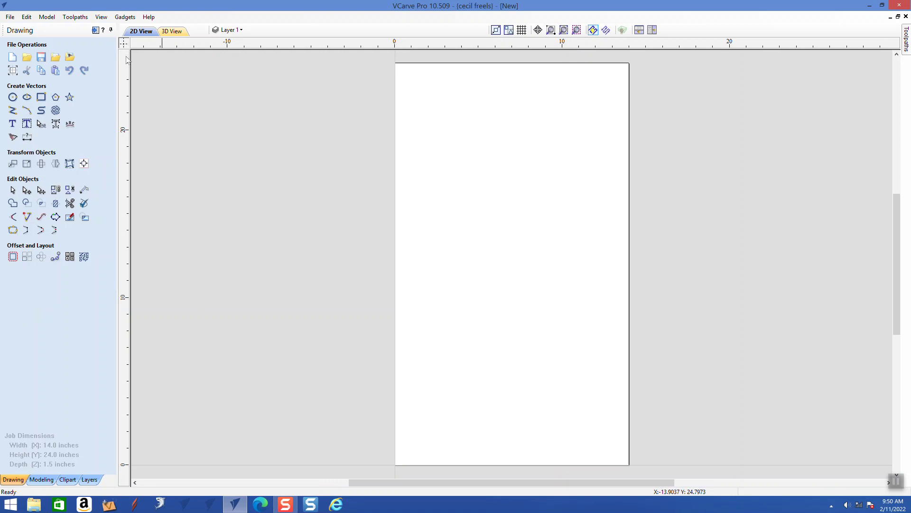
Place two horizontal guide lines, one just inside the material's upper edge and one just inside its lower edge.
{"action": "left_click_drag", "start_coordinate": [127, 71], "coordinate": [106, 90]}
{"action": "left_click_drag", "start_coordinate": [374, 46], "coordinate": [353, 454]}
{"action": "left_click_drag", "start_coordinate": [355, 45], "coordinate": [353, 74]}
Draw a square-cornered rectangle 3.5 inches wide and 24 inches high, anchored by its center at X 0, Y 0.
{"action": "left_click", "coordinate": [41, 96]}
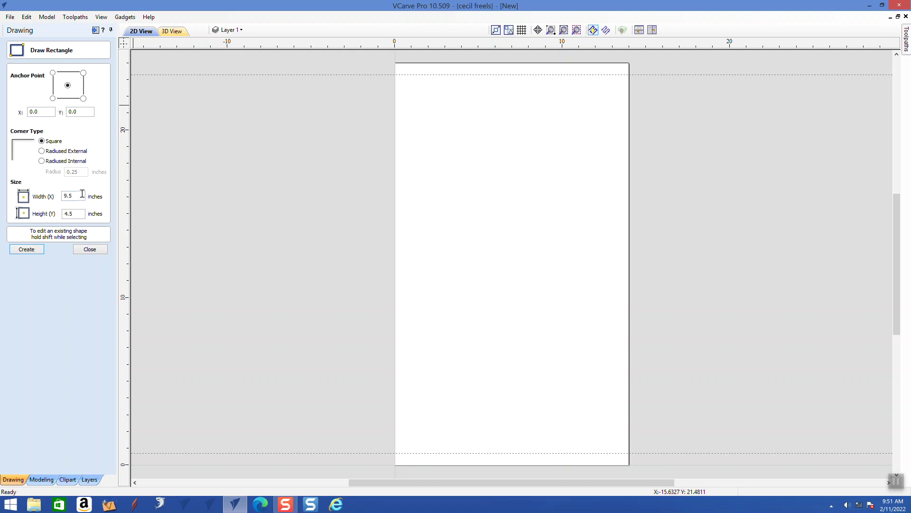
{"action": "left_click_drag", "start_coordinate": [82, 194], "coordinate": [46, 196]}
{"action": "type", "text": "3"}
{"action": "left_click_drag", "start_coordinate": [80, 213], "coordinate": [42, 215]}
{"action": "type", "text": "24"}
{"action": "key", "text": "Tab"}
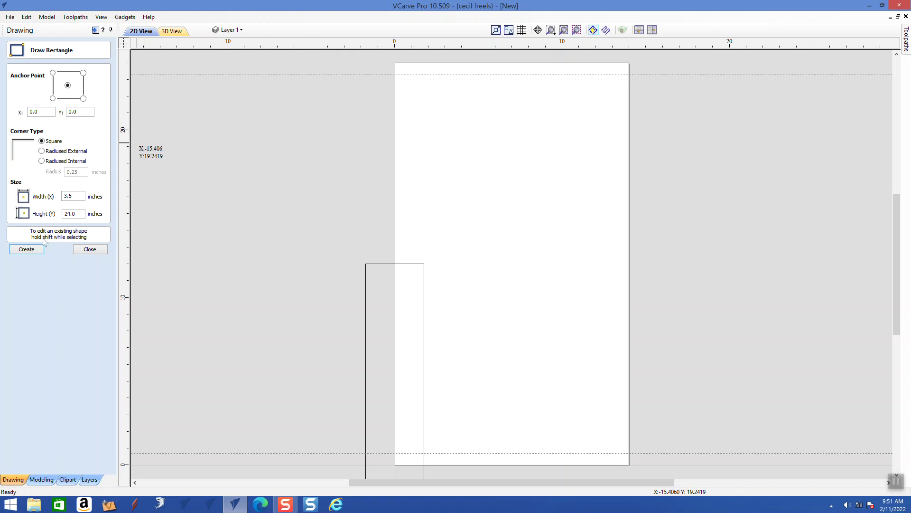
{"action": "left_click", "coordinate": [90, 249]}
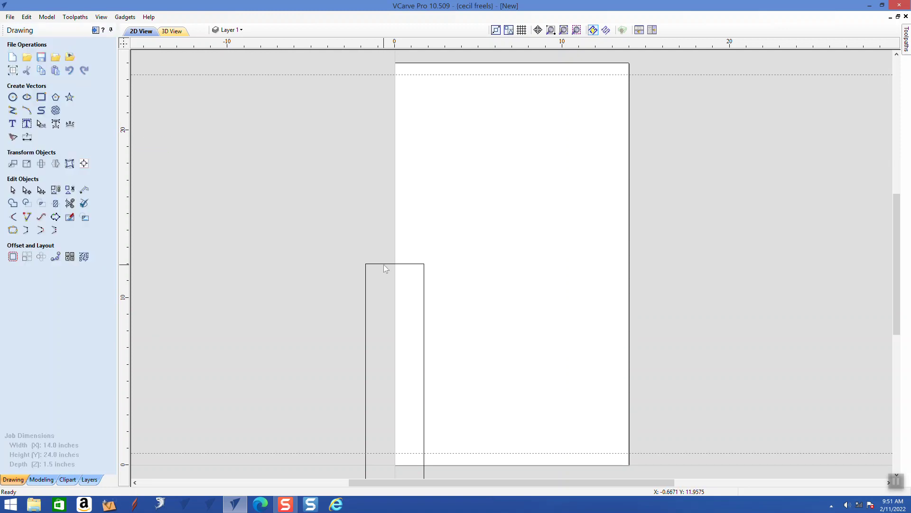
Center the 3.5 by 24 inch rectangle vertically on the material with the Alignment Tools.
{"action": "left_click", "coordinate": [350, 274]}
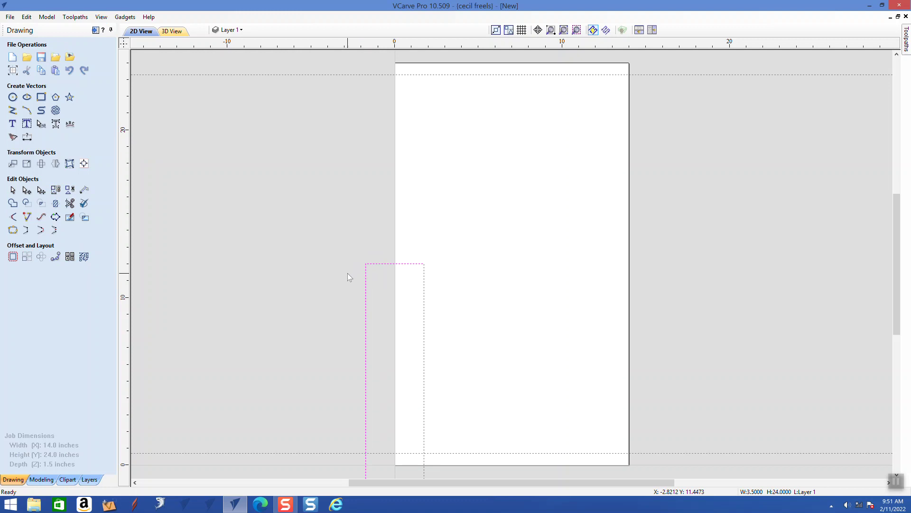
{"action": "left_click", "coordinate": [83, 164]}
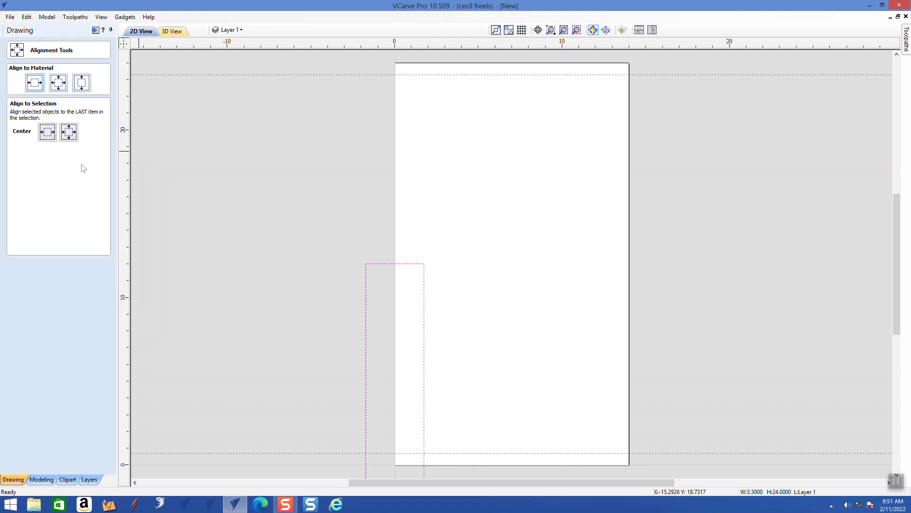
{"action": "left_click", "coordinate": [82, 83]}
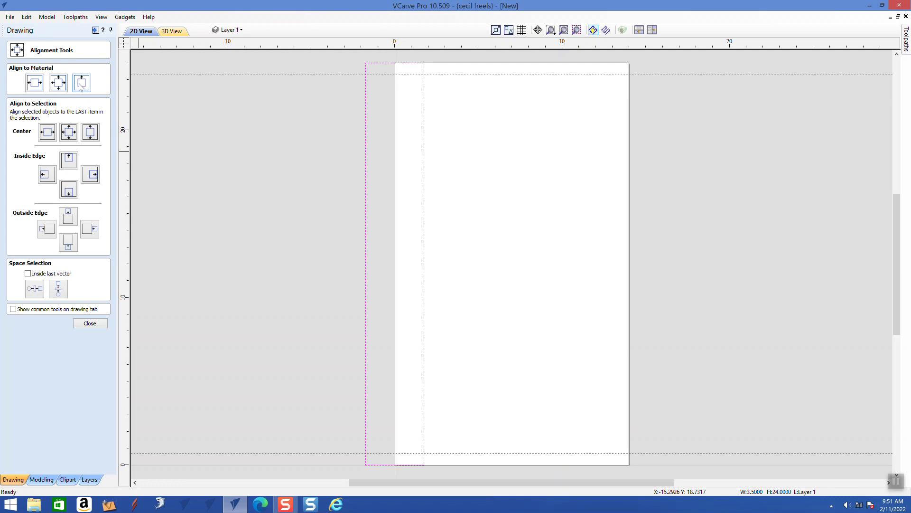
{"action": "left_click", "coordinate": [97, 326]}
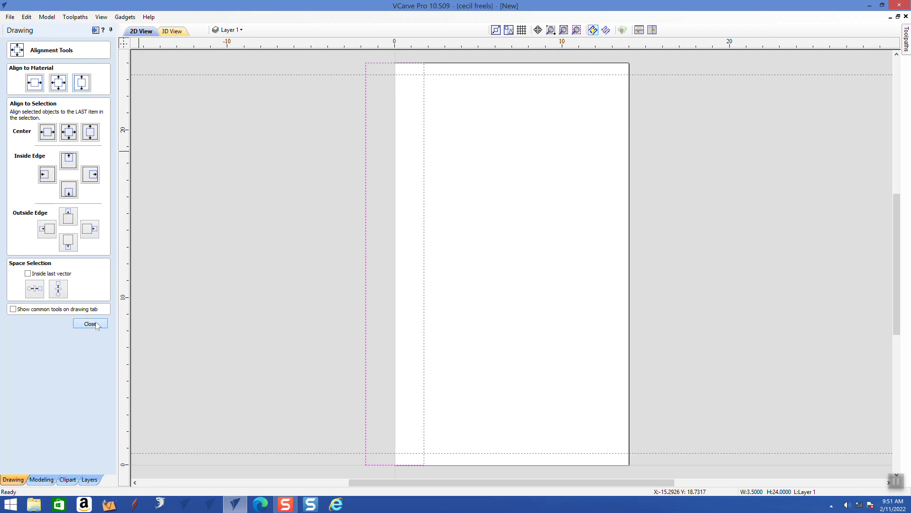
Nudge the rectangle horizontally until its left side lies on the material's left edge, checking the fit at the upper-left corner.
{"action": "left_click", "coordinate": [365, 302]}
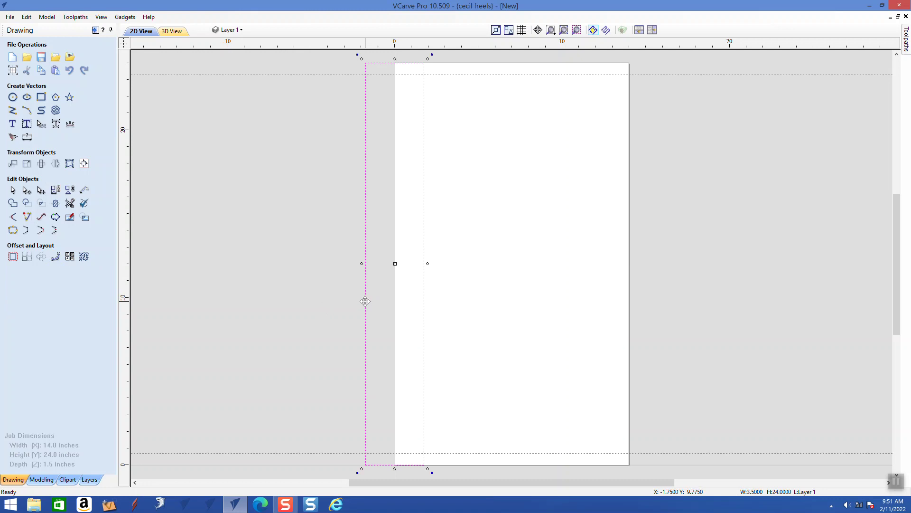
{"action": "key", "text": "Right"}
{"action": "key", "text": "Right"}
{"action": "key", "text": "Right"}
{"action": "key", "text": "Right"}
{"action": "key", "text": "Right"}
{"action": "key", "text": "Right"}
{"action": "key", "text": "Right"}
{"action": "key", "text": "Right"}
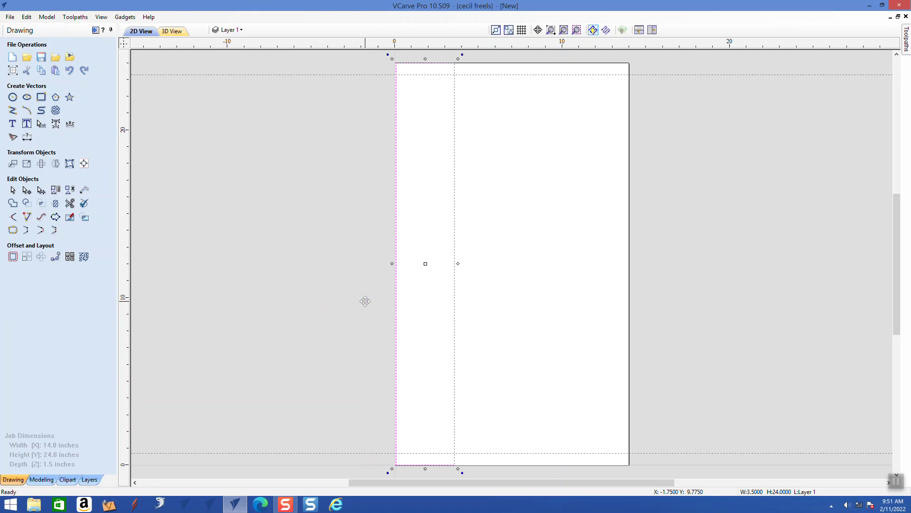
{"action": "key", "text": "Left"}
{"action": "key", "text": "Right"}
{"action": "left_click", "coordinate": [551, 29]}
{"action": "left_click_drag", "start_coordinate": [414, 58], "coordinate": [378, 78]}
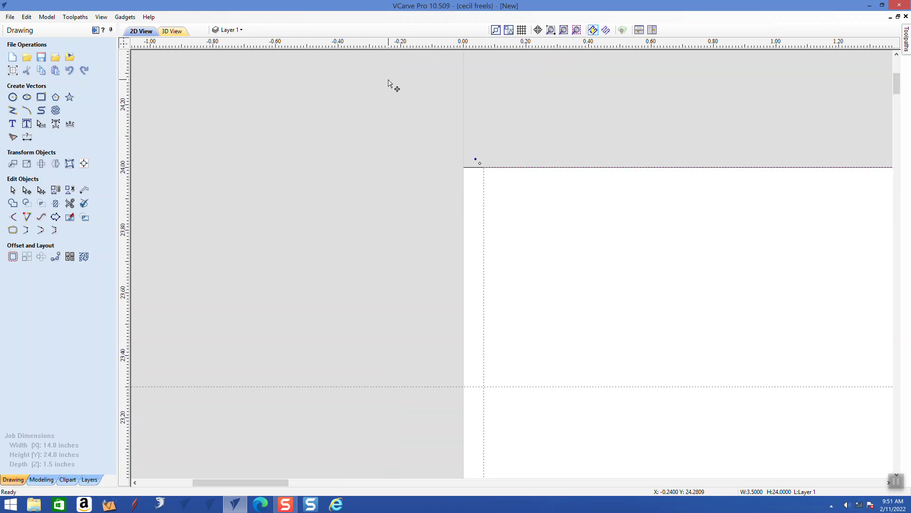
{"action": "left_click", "coordinate": [551, 30]}
{"action": "left_click_drag", "start_coordinate": [511, 118], "coordinate": [440, 195]}
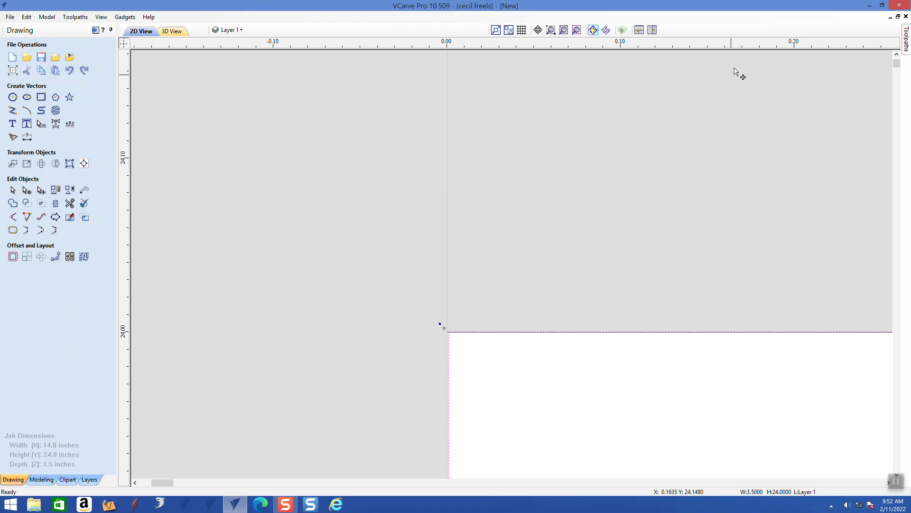
{"action": "left_click", "coordinate": [564, 32]}
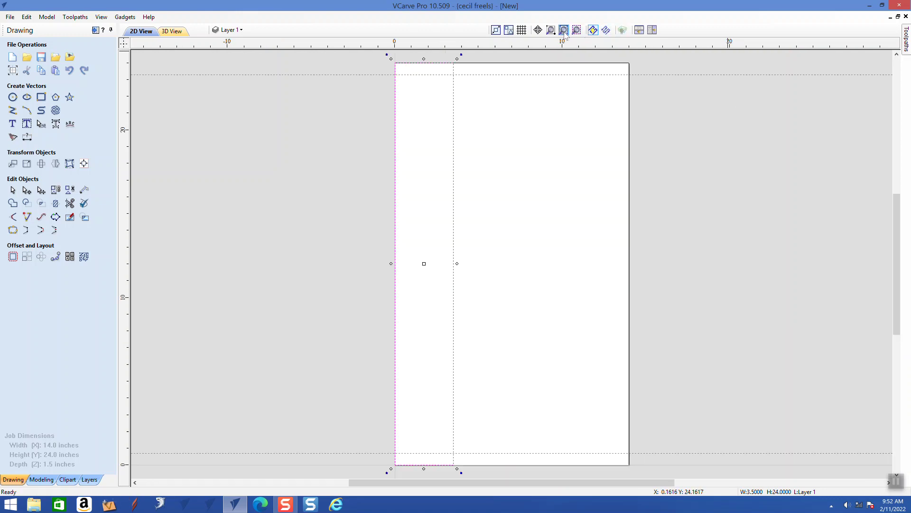
{"action": "left_click", "coordinate": [555, 259]}
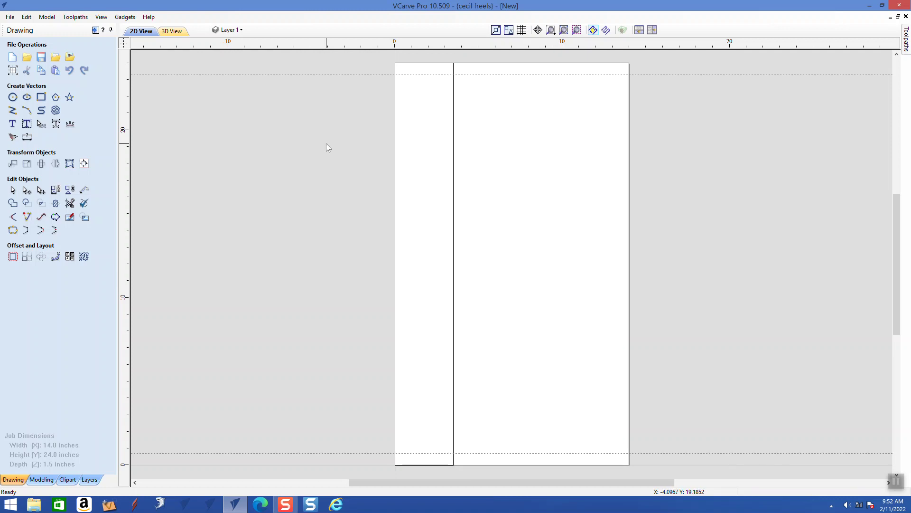
Paste the copied wavy chute outline and nudge it into the lower half of the 3.5 inch wide rectangle, between its sides.
{"action": "right_click", "coordinate": [243, 141]}
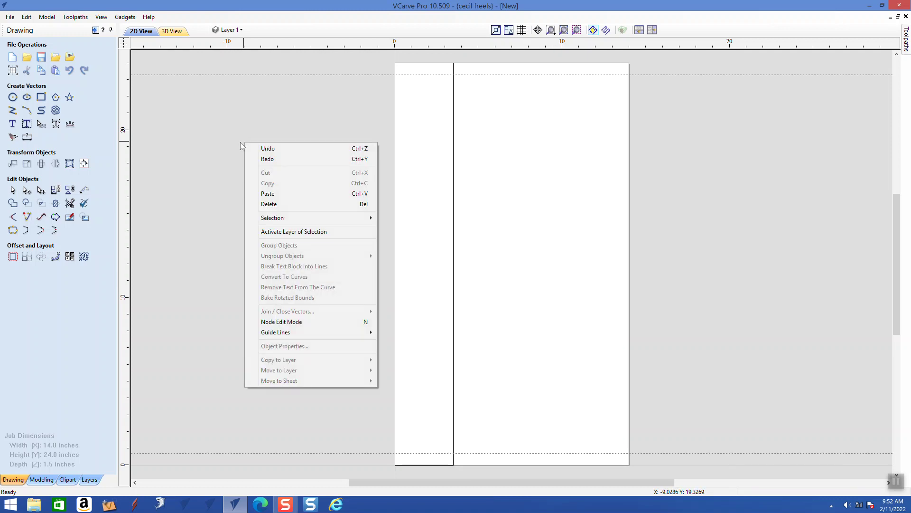
{"action": "left_click", "coordinate": [273, 193]}
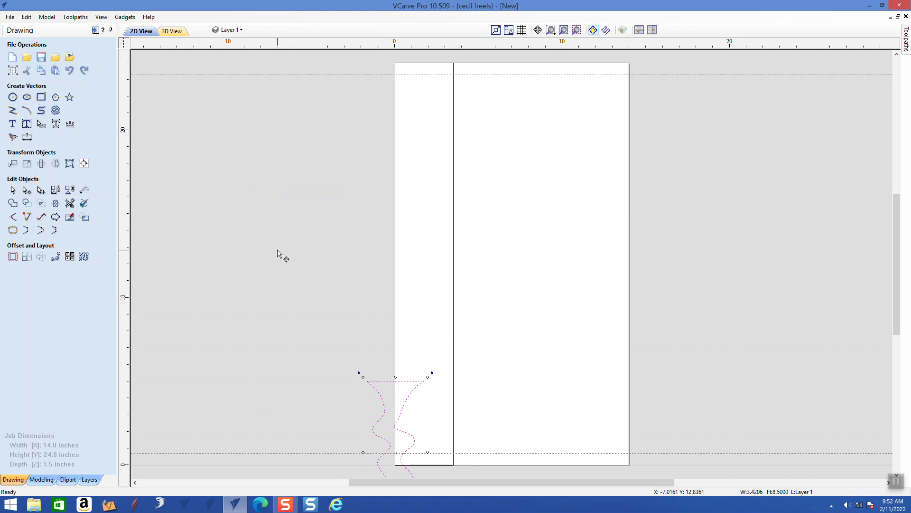
{"action": "key", "text": "Up"}
{"action": "key", "text": "Up"}
{"action": "key", "text": "Up"}
{"action": "key", "text": "Up"}
{"action": "key", "text": "Up"}
{"action": "key", "text": "Up"}
{"action": "key", "text": "Up"}
{"action": "key", "text": "Up"}
{"action": "key", "text": "Up"}
{"action": "key", "text": "Up"}
{"action": "key", "text": "Up"}
{"action": "key", "text": "Up"}
{"action": "key", "text": "Up"}
{"action": "key", "text": "Up"}
{"action": "key", "text": "Up"}
{"action": "key", "text": "Up"}
{"action": "key", "text": "Up"}
{"action": "key", "text": "Up"}
{"action": "key", "text": "Up"}
{"action": "key", "text": "Up"}
{"action": "key", "text": "Up"}
{"action": "key", "text": "Up"}
{"action": "key", "text": "Up"}
{"action": "key", "text": "Up"}
{"action": "key", "text": "Up"}
{"action": "key", "text": "Up"}
{"action": "key", "text": "Right"}
{"action": "key", "text": "Right"}
{"action": "key", "text": "Right"}
{"action": "key", "text": "Right"}
{"action": "key", "text": "Right"}
{"action": "key", "text": "Right"}
{"action": "key", "text": "Right"}
{"action": "key", "text": "Right"}
{"action": "key", "text": "Right"}
{"action": "key", "text": "Right"}
{"action": "key", "text": "Right"}
{"action": "key", "text": "Right"}
{"action": "key", "text": "Right"}
{"action": "key", "text": "Right"}
{"action": "key", "text": "Right"}
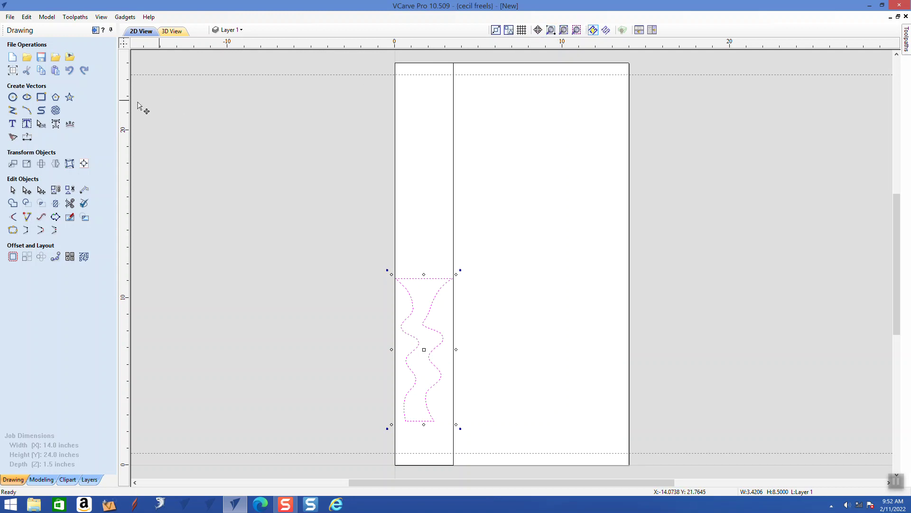
Draw a smooth curve from the chute's lower-left corner down to the rectangle's left side at about Y 2.1 inches.
{"action": "left_click", "coordinate": [551, 30]}
{"action": "left_click_drag", "start_coordinate": [375, 394], "coordinate": [490, 466]}
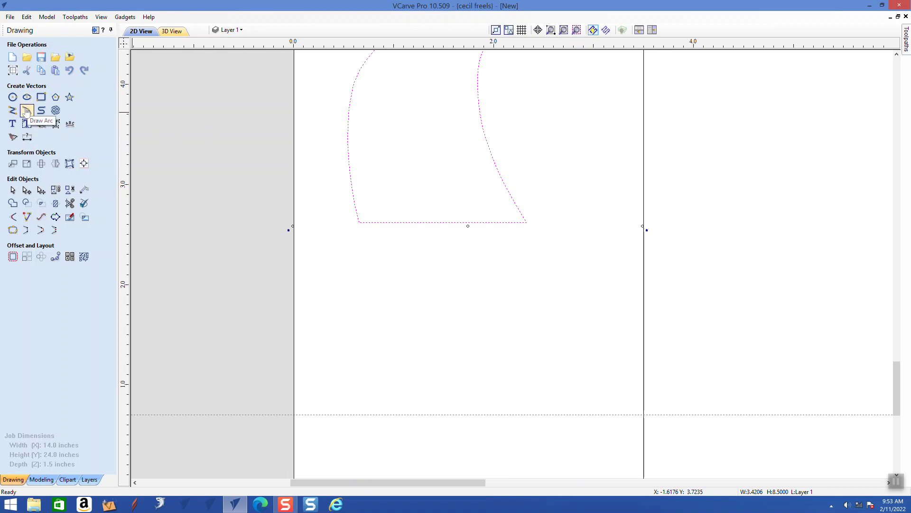
{"action": "left_click", "coordinate": [40, 113]}
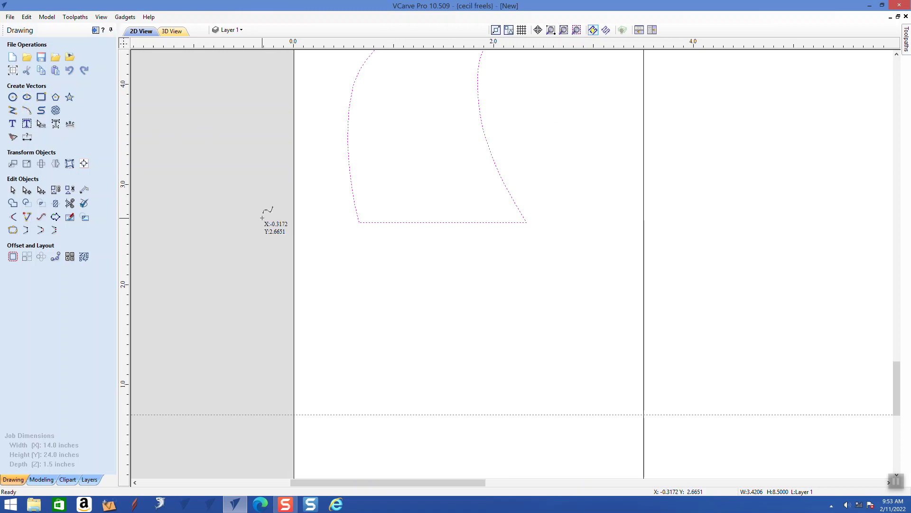
{"action": "left_click", "coordinate": [360, 222]}
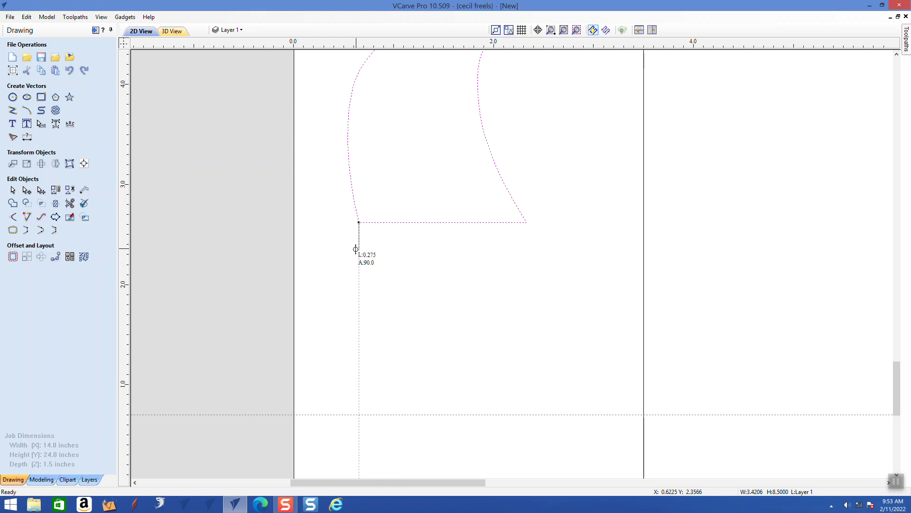
{"action": "left_click", "coordinate": [338, 264]}
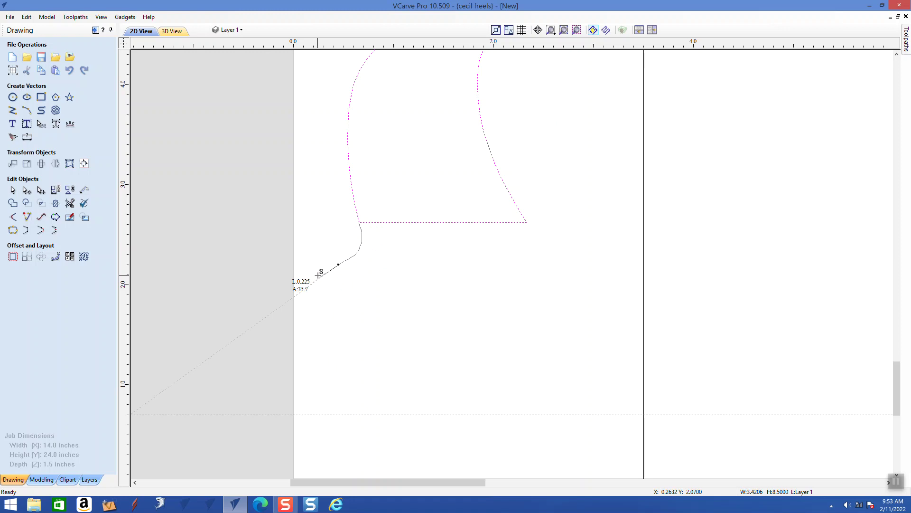
{"action": "left_click", "coordinate": [320, 277]}
{"action": "left_click", "coordinate": [297, 276]}
{"action": "right_click", "coordinate": [297, 276]}
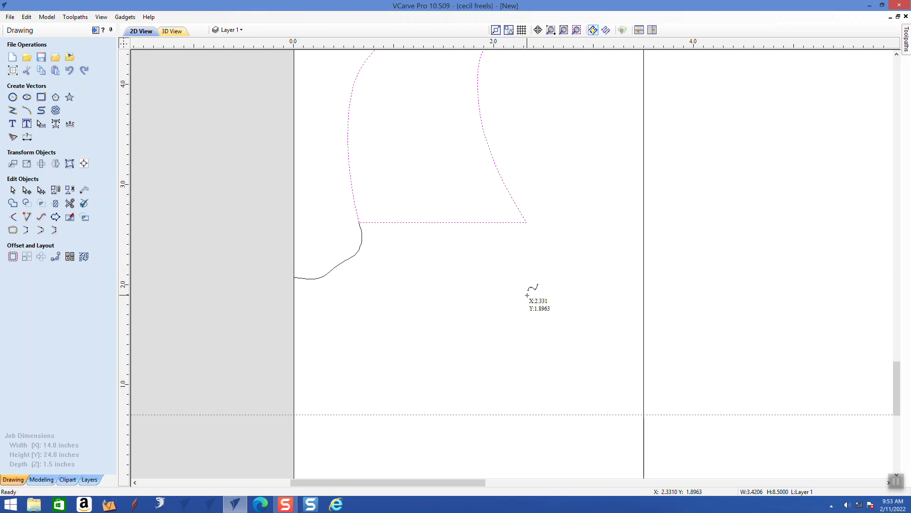
Draw a second smooth curve from the chute's lower-right corner sweeping down to the rectangle's left side at about Y 0.95 inch.
{"action": "left_click", "coordinate": [526, 222]}
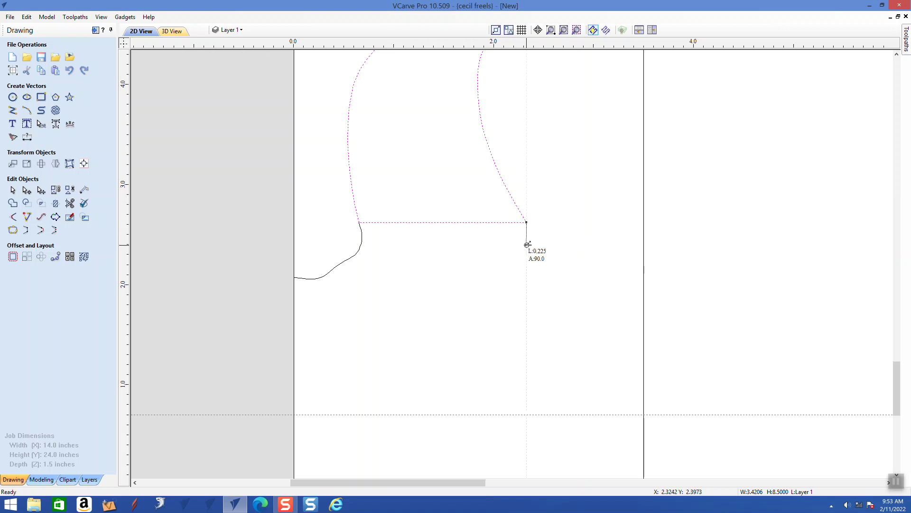
{"action": "left_click", "coordinate": [519, 266]}
{"action": "left_click", "coordinate": [494, 292]}
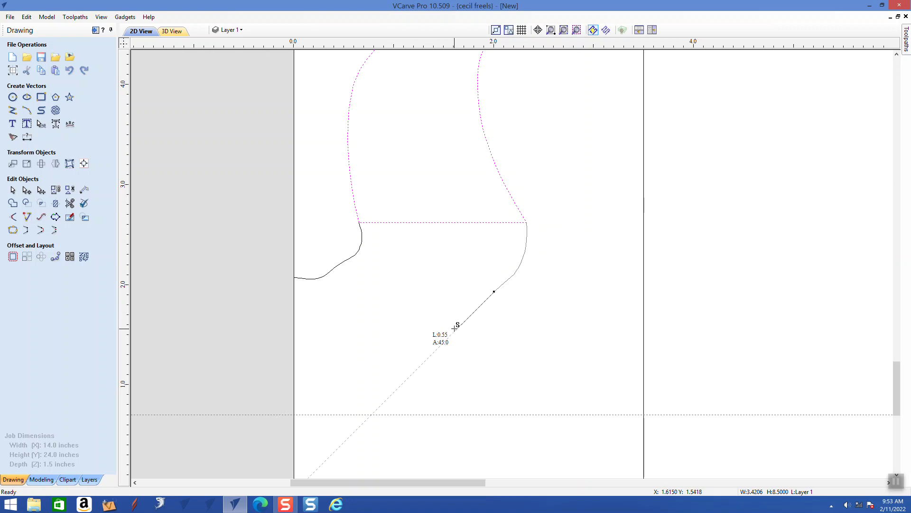
{"action": "left_click", "coordinate": [436, 336]}
{"action": "left_click", "coordinate": [401, 367]}
{"action": "left_click", "coordinate": [374, 375]}
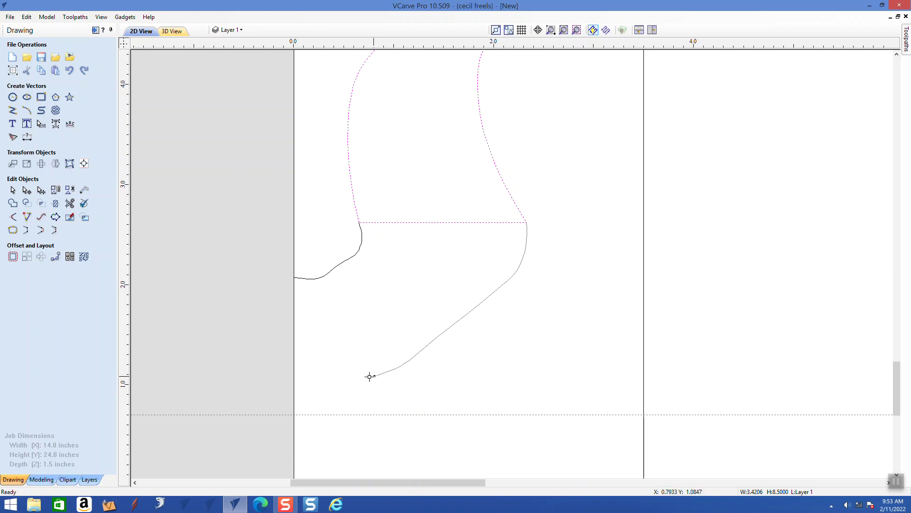
{"action": "left_click", "coordinate": [346, 383]}
{"action": "left_click", "coordinate": [294, 389]}
{"action": "key", "text": "Escape"}
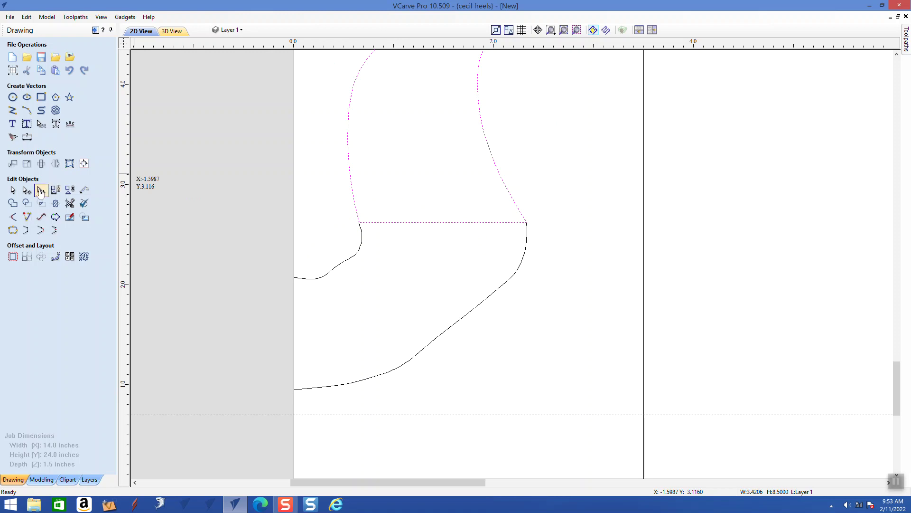
Trim away the horizontal line across the chute's lower end with Interactive Vector Trim, rejoining the trimmed sections automatically.
{"action": "left_click", "coordinate": [12, 190]}
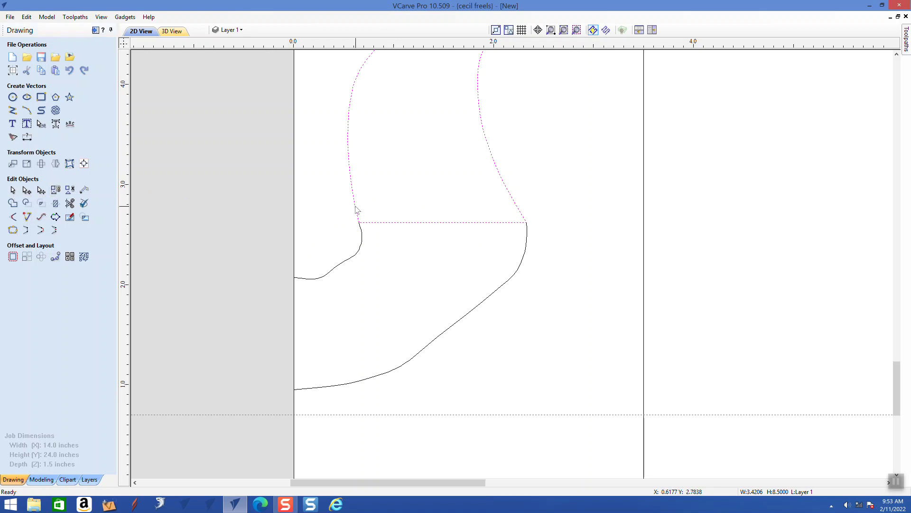
{"action": "left_click", "coordinate": [464, 208]}
{"action": "left_click_drag", "start_coordinate": [465, 207], "coordinate": [446, 245]}
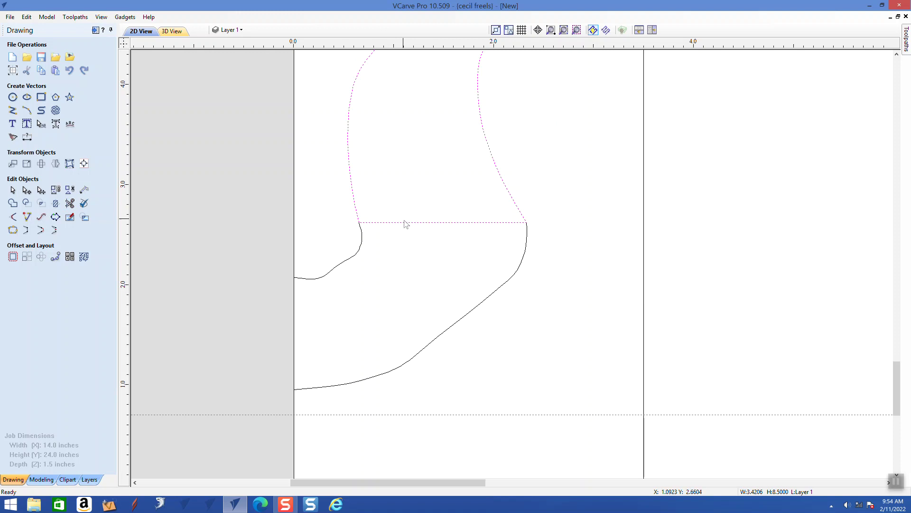
{"action": "left_click", "coordinate": [410, 232]}
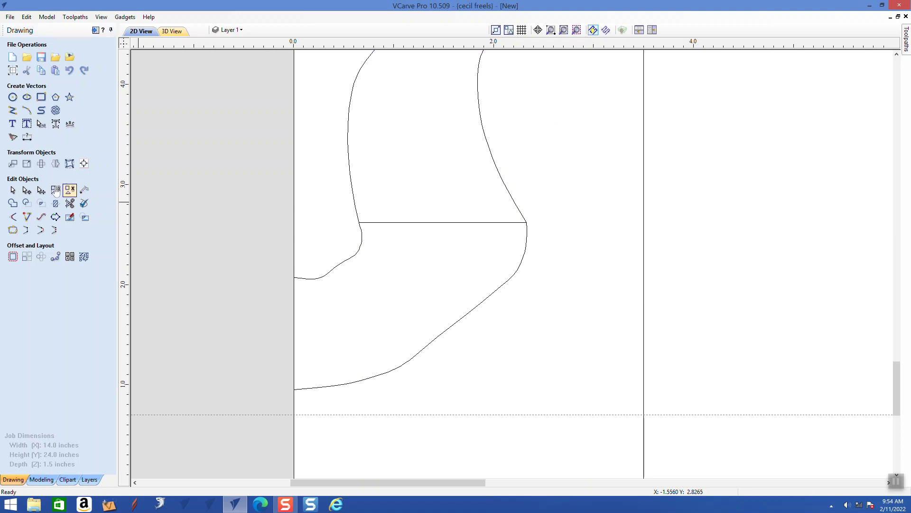
{"action": "left_click", "coordinate": [70, 203]}
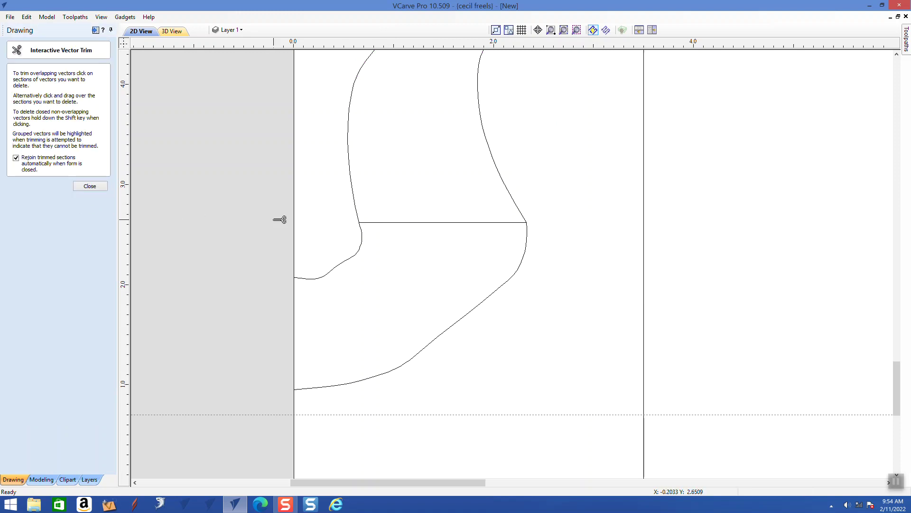
{"action": "left_click", "coordinate": [411, 222]}
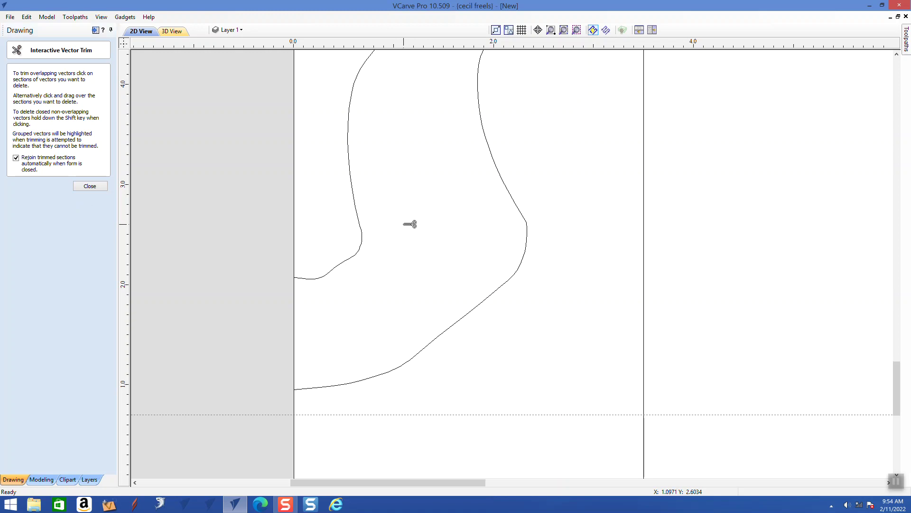
{"action": "left_click", "coordinate": [95, 188]}
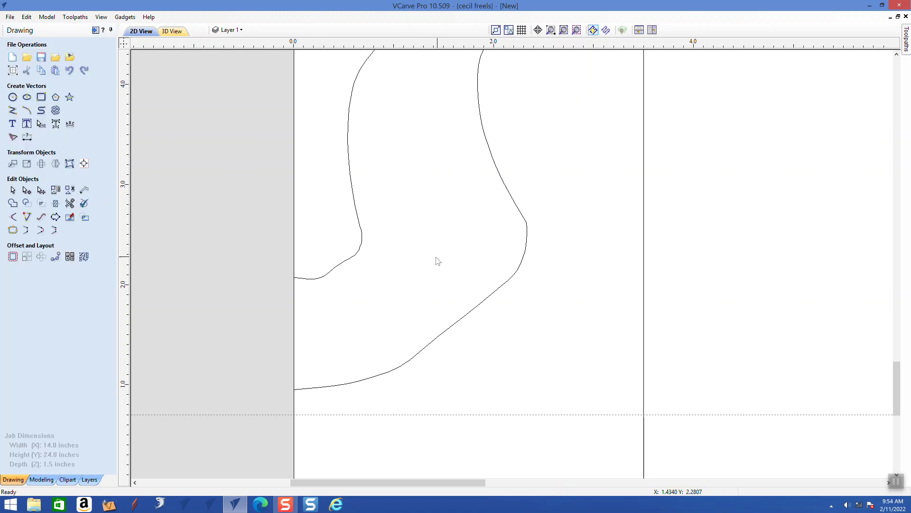
Node-edit the chute outline, moving its upper-left corner node horizontally inward to about X 0.1 inch.
{"action": "scroll", "coordinate": [436, 264], "scroll_direction": "down", "scroll_amount": 2}
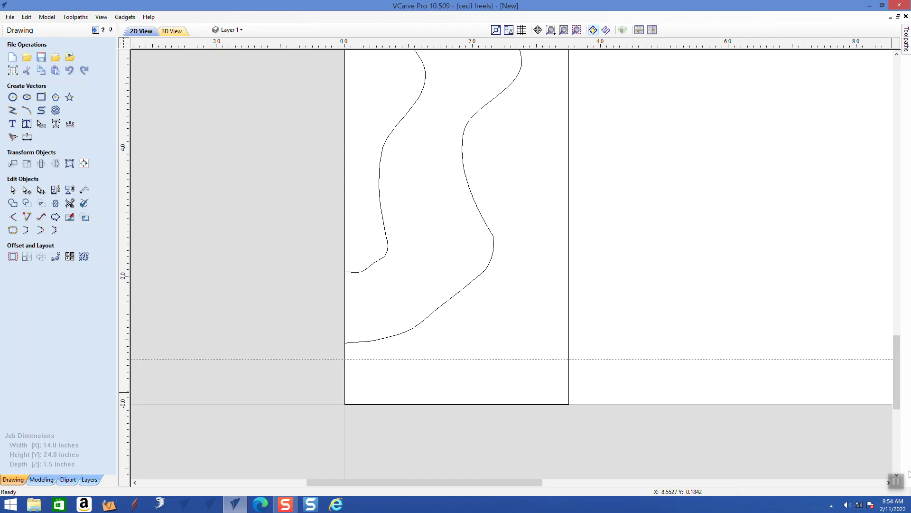
{"action": "scroll", "coordinate": [556, 280], "scroll_direction": "down", "scroll_amount": 2}
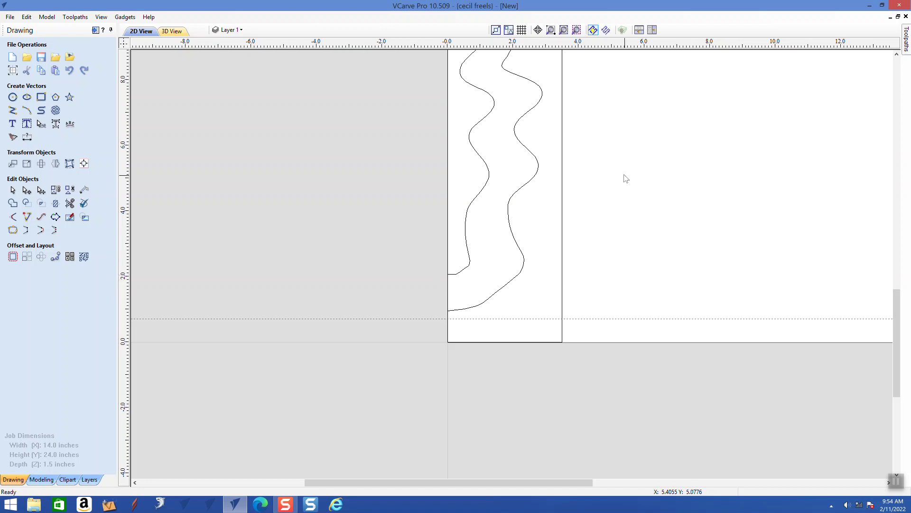
{"action": "scroll", "coordinate": [631, 190], "scroll_direction": "down", "scroll_amount": 2}
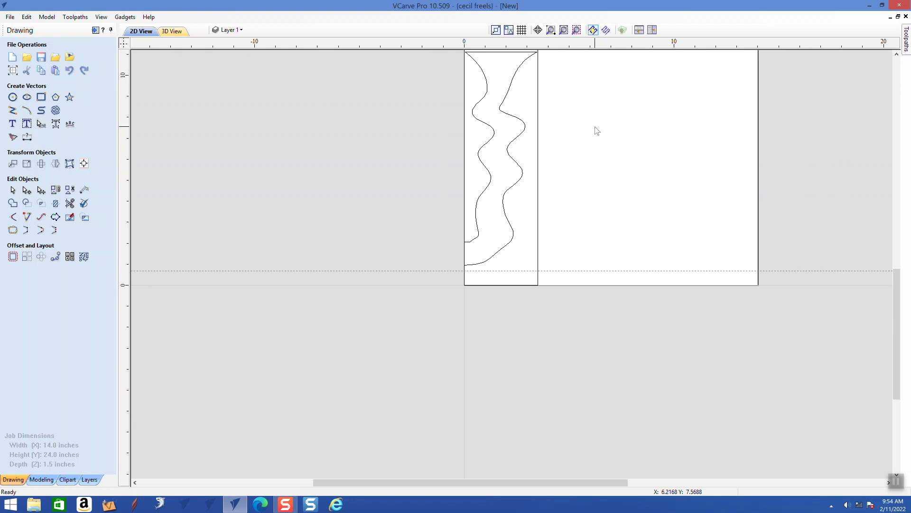
{"action": "left_click", "coordinate": [564, 30]}
{"action": "left_click", "coordinate": [550, 29]}
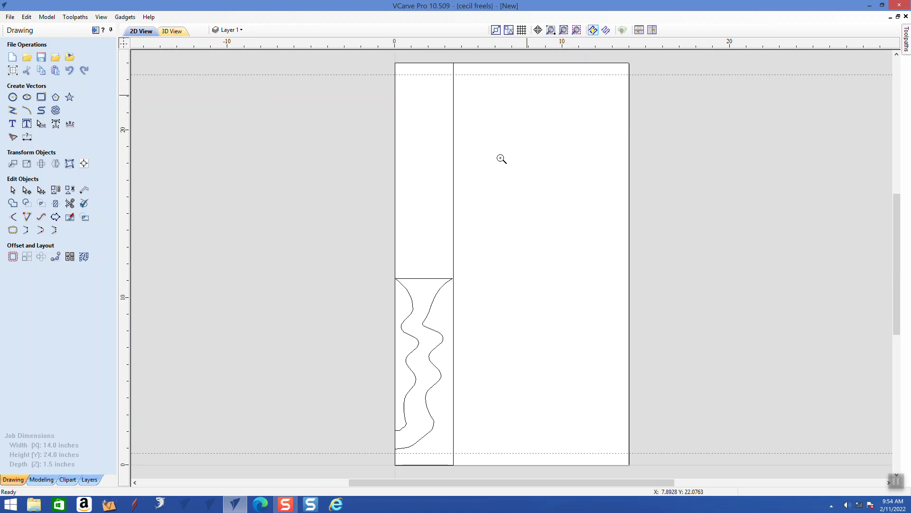
{"action": "left_click_drag", "start_coordinate": [390, 268], "coordinate": [471, 302]}
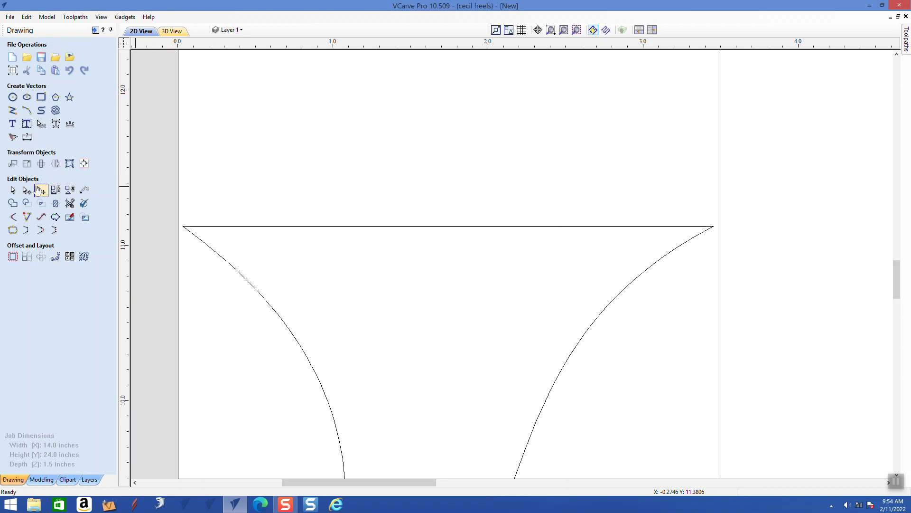
{"action": "left_click", "coordinate": [209, 229]}
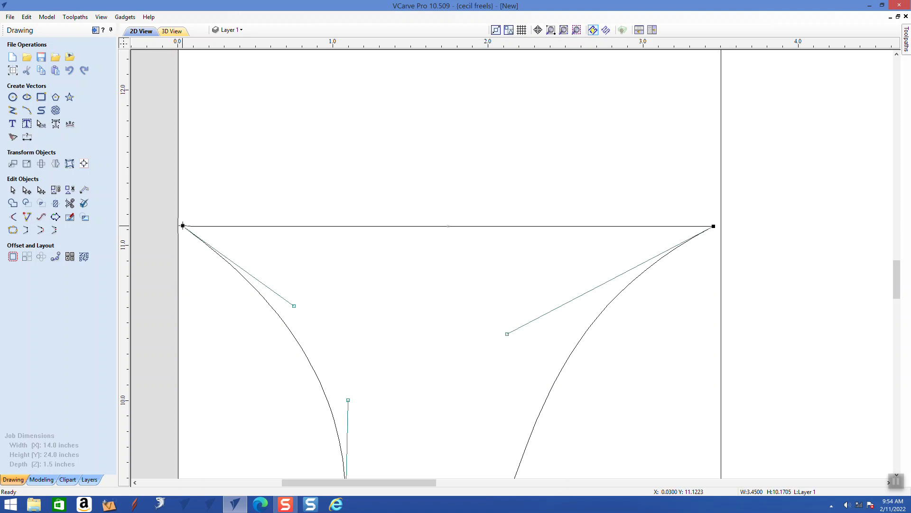
{"action": "left_click_drag", "start_coordinate": [182, 226], "coordinate": [193, 231]}
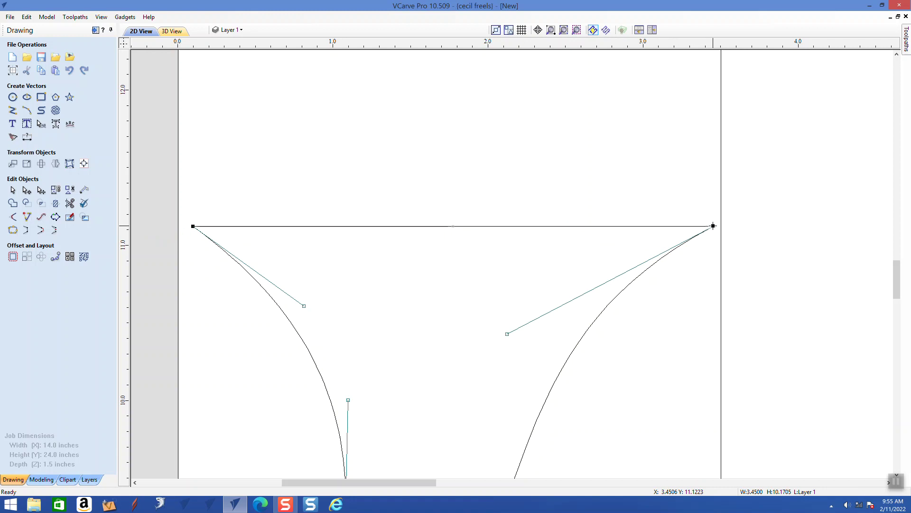
Move the chute's upper-right corner node horizontally inward to about X 3.35 inches and reshape the adjoining curve with its control handle.
{"action": "left_click_drag", "start_coordinate": [711, 226], "coordinate": [698, 227]}
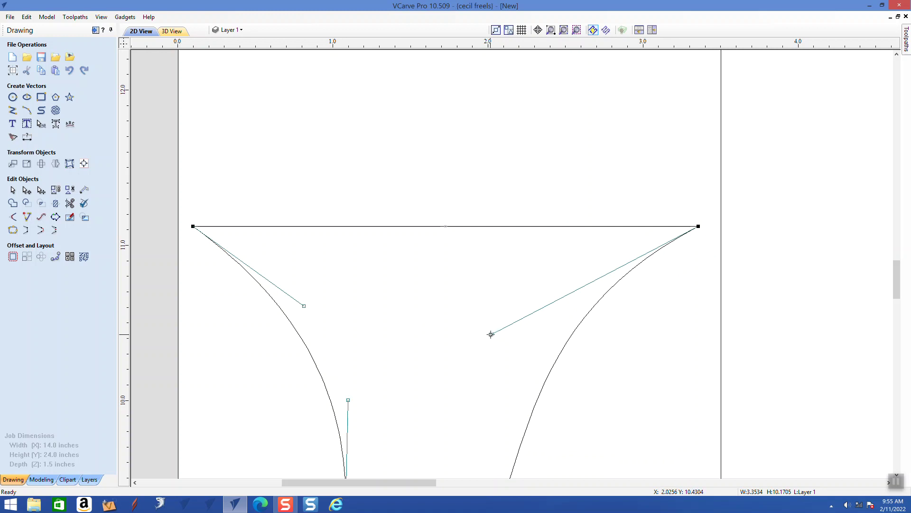
{"action": "left_click_drag", "start_coordinate": [492, 334], "coordinate": [507, 363]}
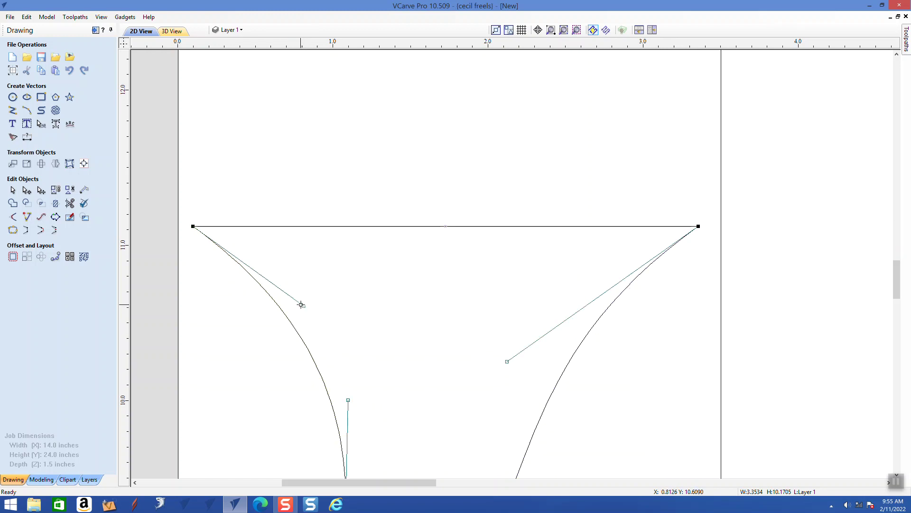
{"action": "left_click", "coordinate": [564, 30]}
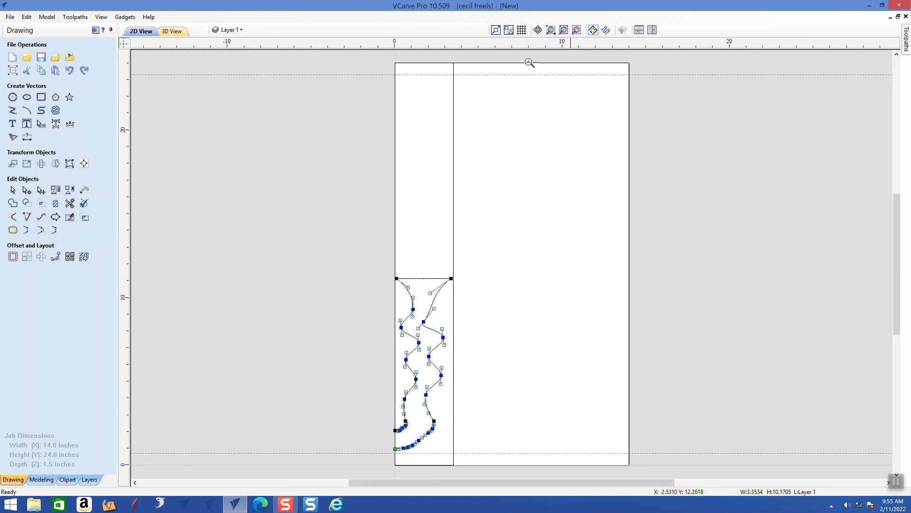
{"action": "left_click_drag", "start_coordinate": [371, 251], "coordinate": [489, 333]}
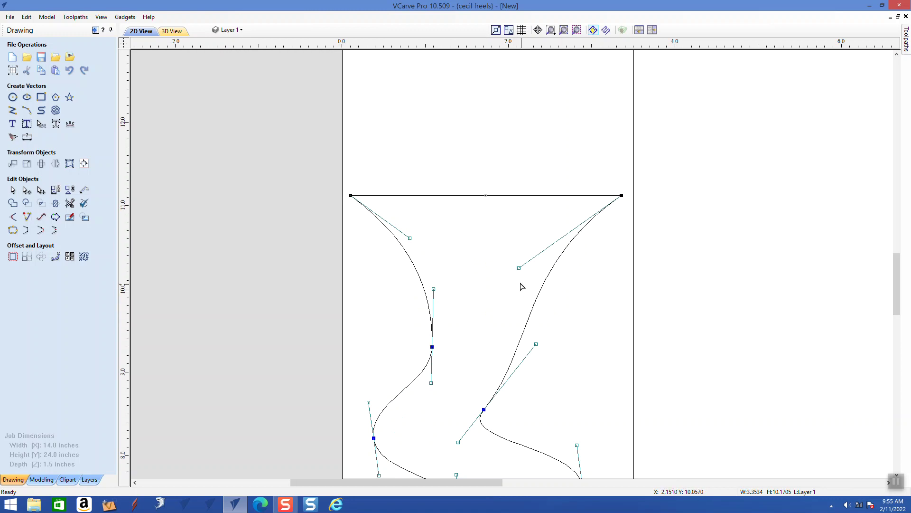
{"action": "left_click_drag", "start_coordinate": [523, 273], "coordinate": [525, 276]}
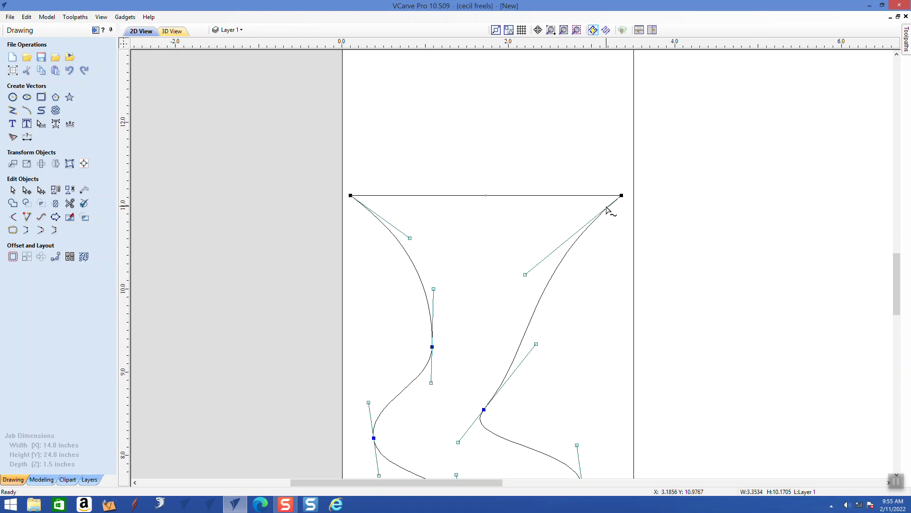
{"action": "left_click_drag", "start_coordinate": [898, 295], "coordinate": [875, 396]}
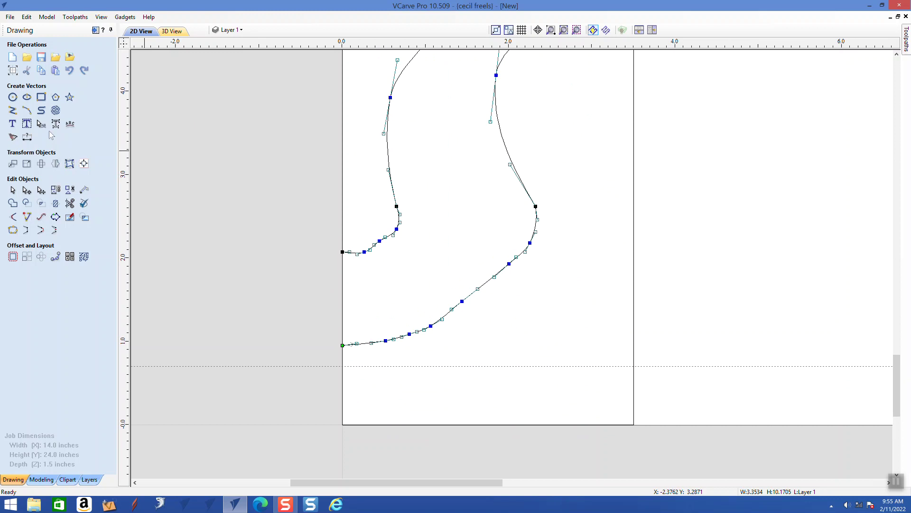
{"action": "left_click", "coordinate": [27, 110]}
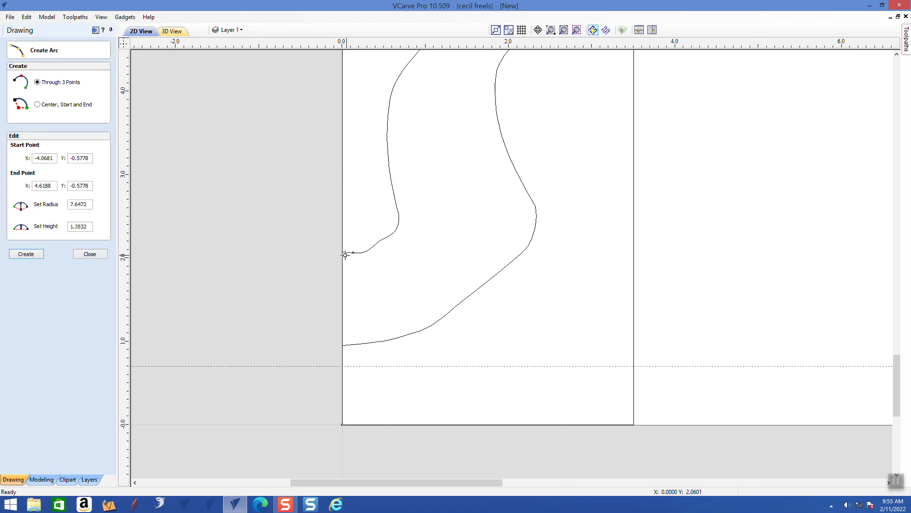
{"action": "scroll", "coordinate": [346, 255], "scroll_direction": "up", "scroll_amount": 3}
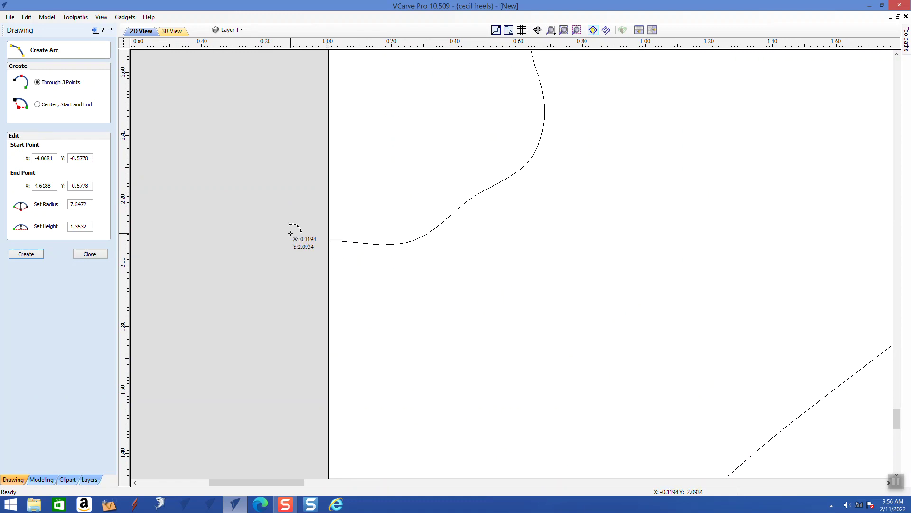
{"action": "left_click", "coordinate": [89, 255]}
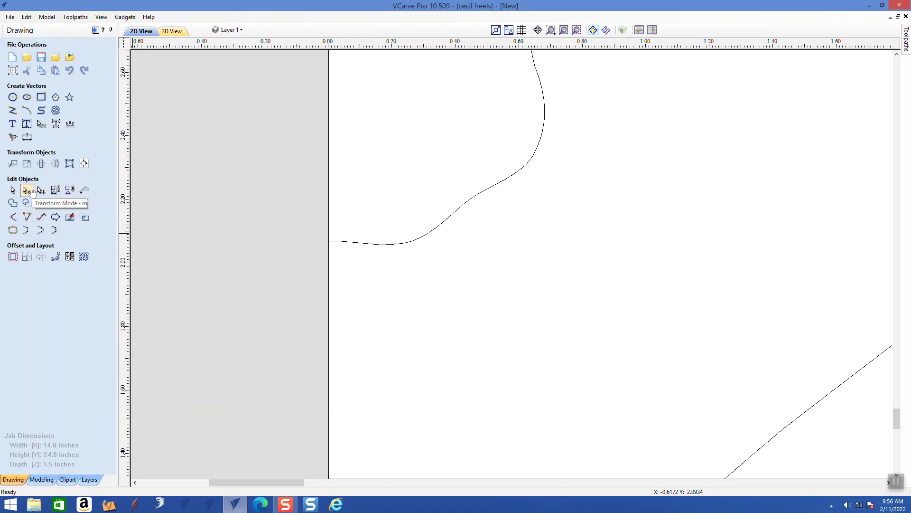
Node-edit the chute's two lower open ends, extending them just past the rectangle's left side to about X -0.02 and -0.03 inch.
{"action": "double_click", "coordinate": [342, 244]}
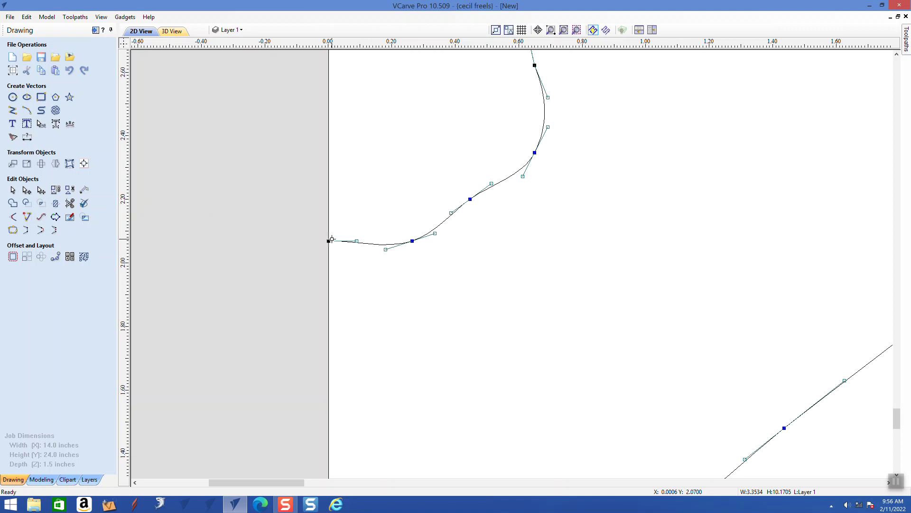
{"action": "left_click_drag", "start_coordinate": [330, 241], "coordinate": [323, 241]}
{"action": "left_click_drag", "start_coordinate": [900, 416], "coordinate": [886, 424]}
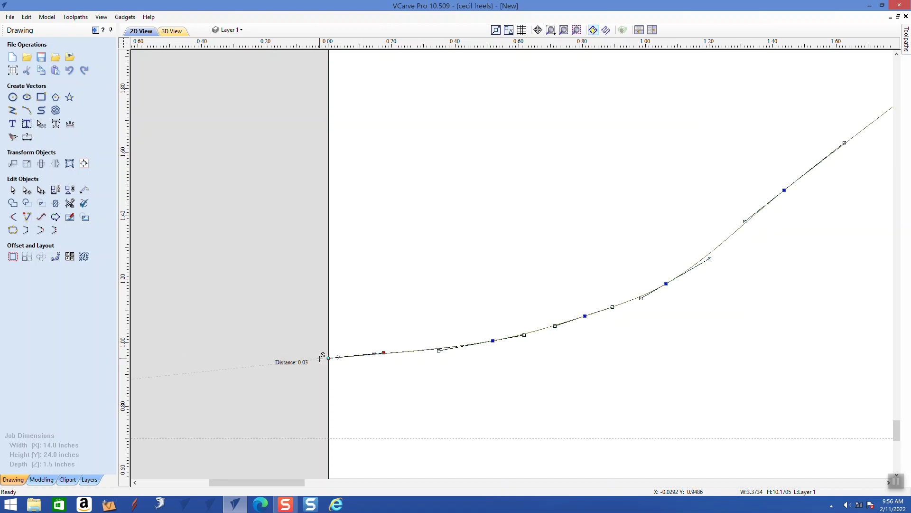
{"action": "left_click", "coordinate": [319, 358]}
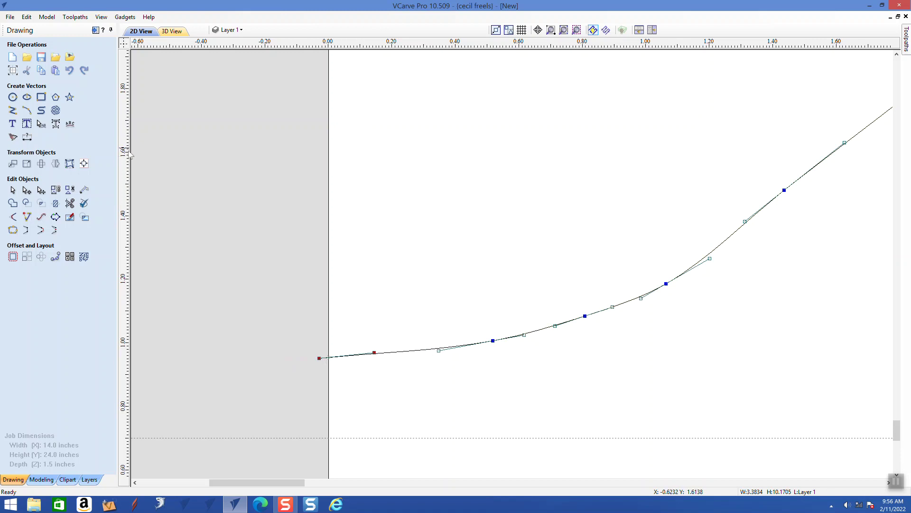
Draw a straight line between the chute's two lower open ends, just outside the rectangle's left side.
{"action": "scroll", "coordinate": [463, 72], "scroll_direction": "down", "scroll_amount": 3}
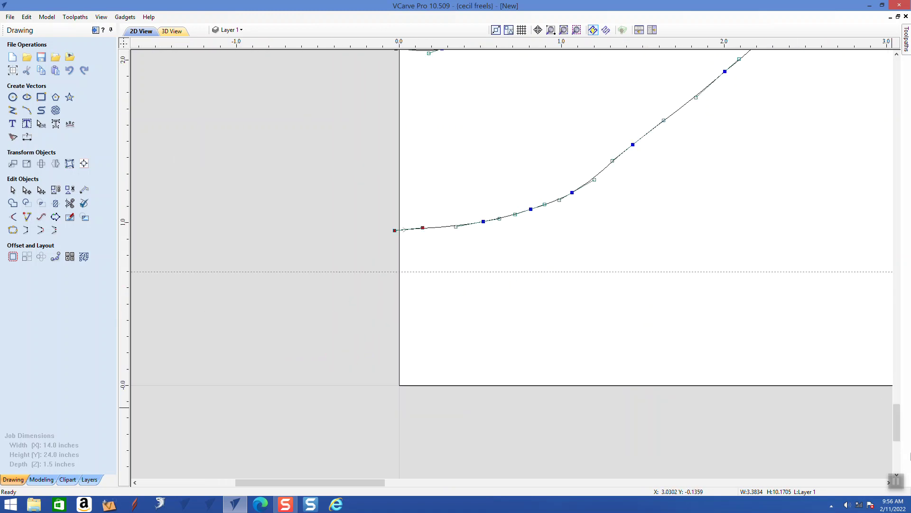
{"action": "left_click_drag", "start_coordinate": [896, 436], "coordinate": [896, 426]}
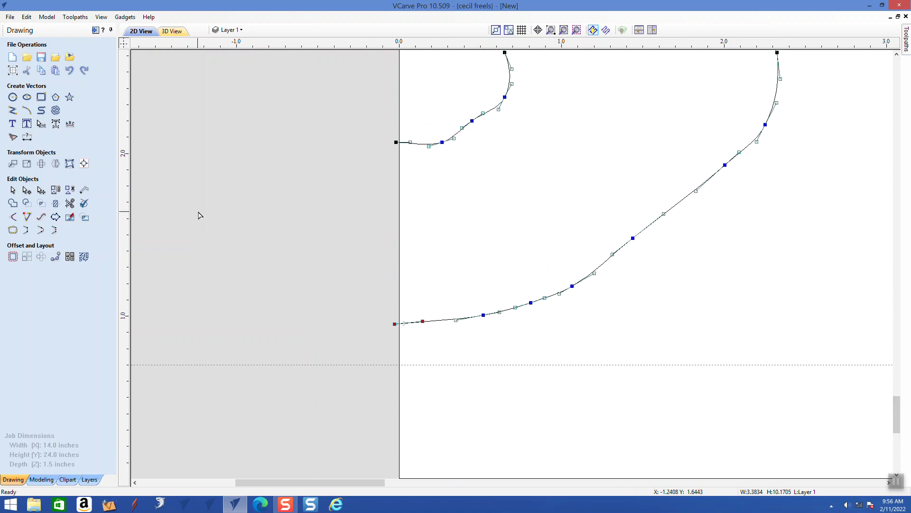
{"action": "left_click", "coordinate": [12, 110]}
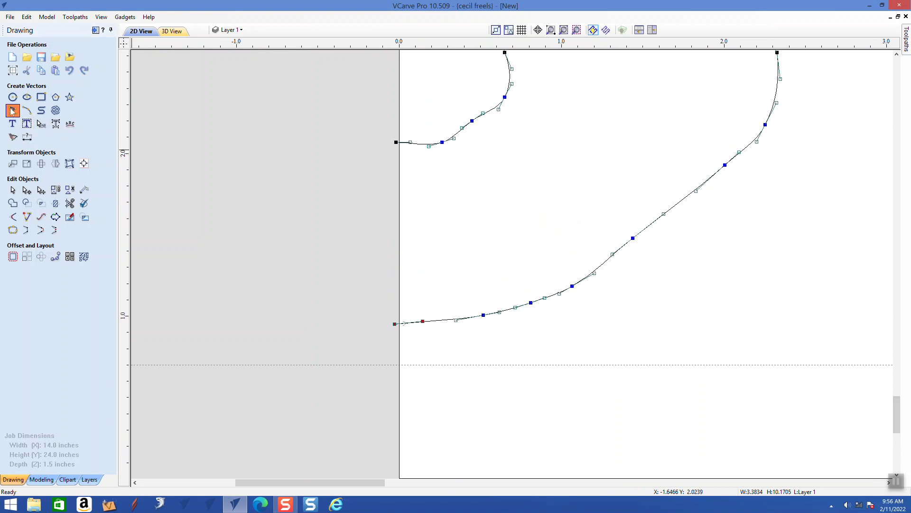
{"action": "left_click", "coordinate": [394, 142]}
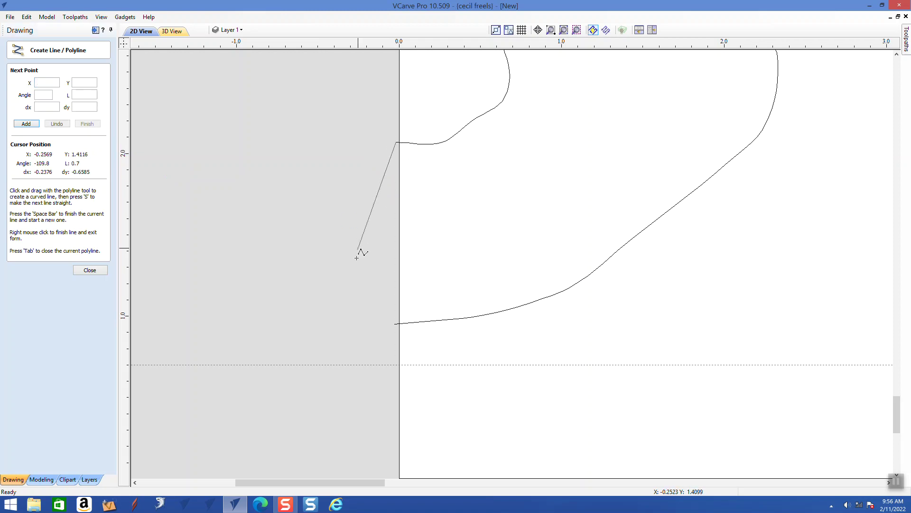
{"action": "left_click", "coordinate": [395, 324]}
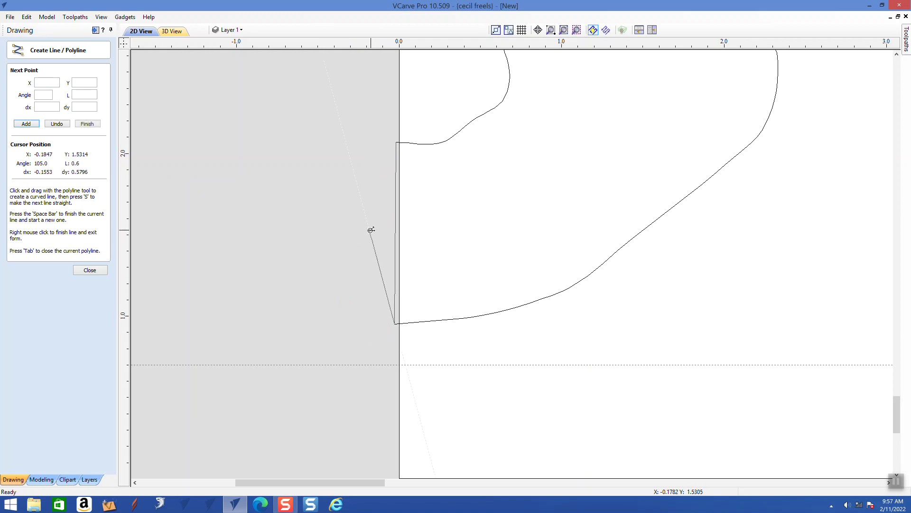
{"action": "key", "text": "space"}
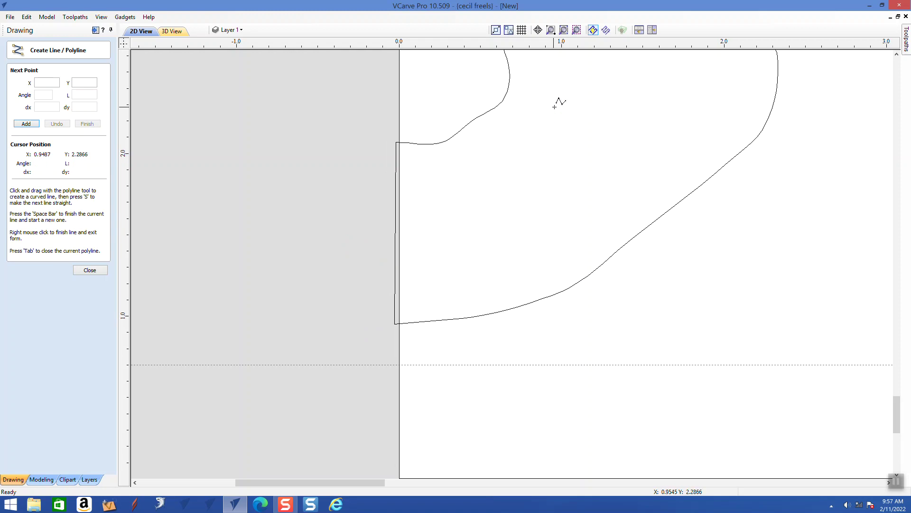
{"action": "scroll", "coordinate": [566, 107], "scroll_direction": "down", "scroll_amount": 2}
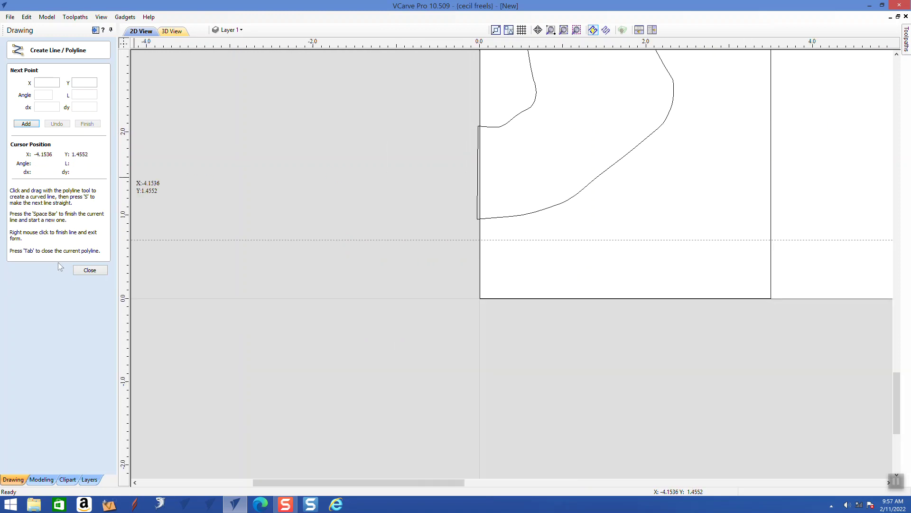
{"action": "left_click", "coordinate": [90, 270]}
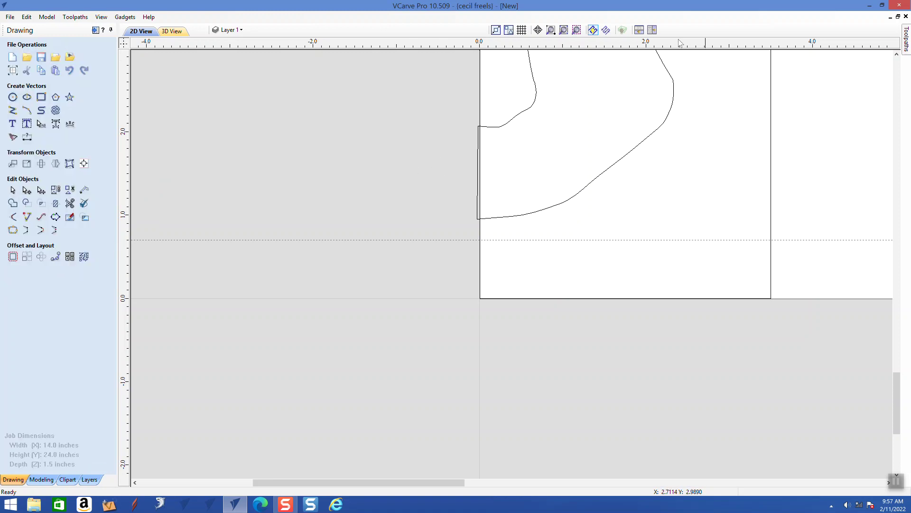
Select the chute outline and its closing line without the rectangle, and join them into one vector with a 0.01 inch tolerance.
{"action": "left_click", "coordinate": [563, 32]}
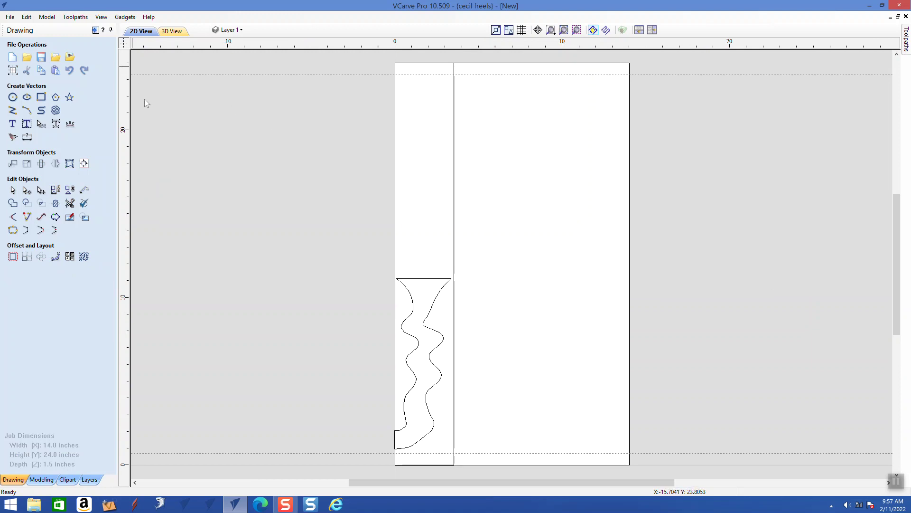
{"action": "left_click", "coordinate": [27, 17]}
{"action": "mouse_move", "coordinate": [62, 94]}
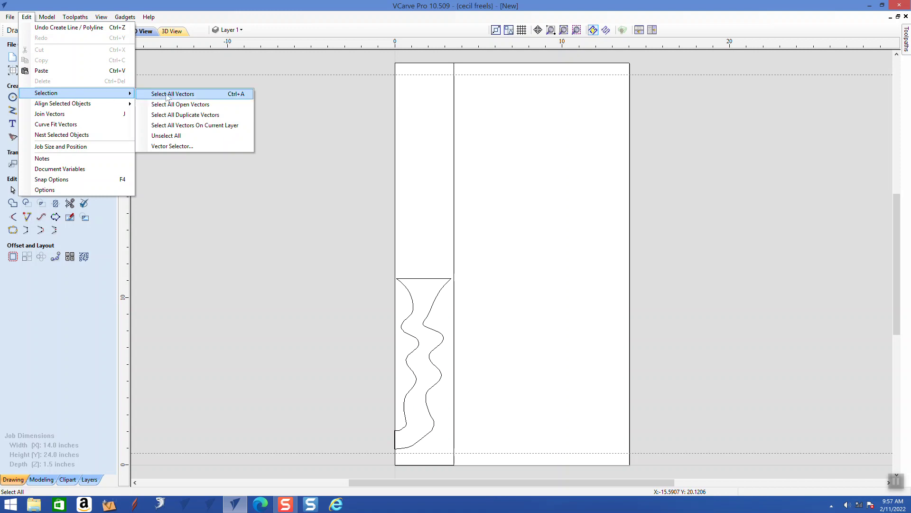
{"action": "left_click", "coordinate": [182, 97]}
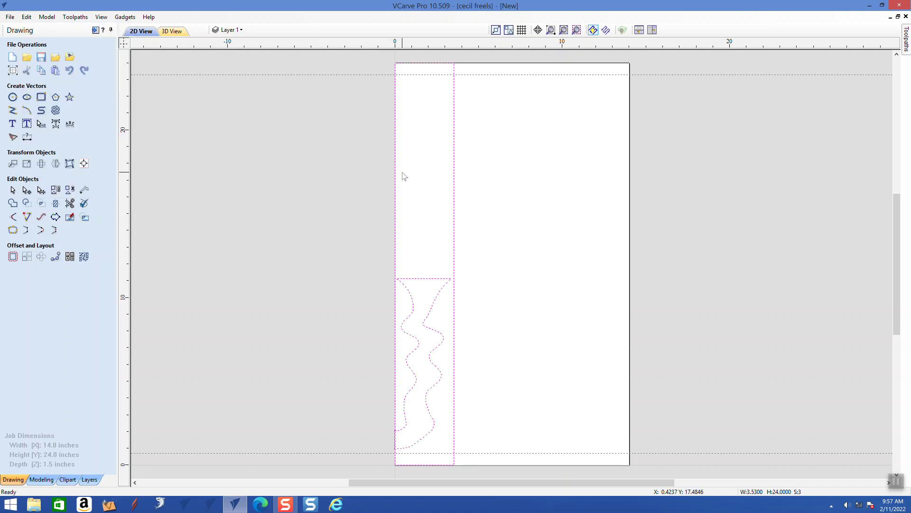
{"action": "left_click_drag", "start_coordinate": [483, 151], "coordinate": [450, 182], "text": "ctrl"}
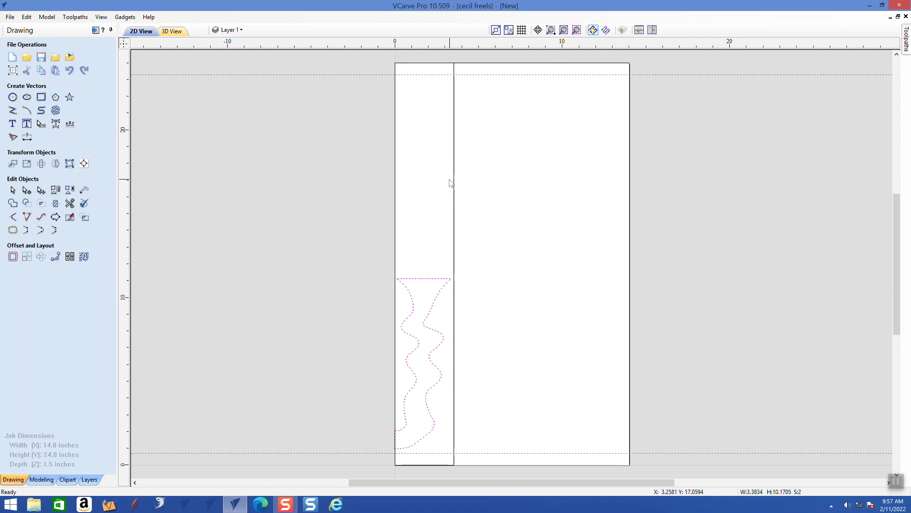
{"action": "left_click", "coordinate": [906, 48]}
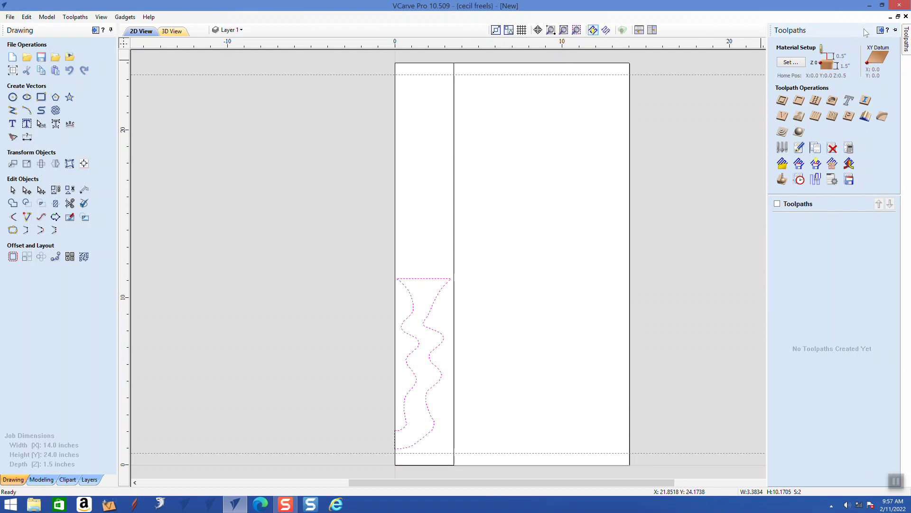
{"action": "left_click", "coordinate": [896, 30]}
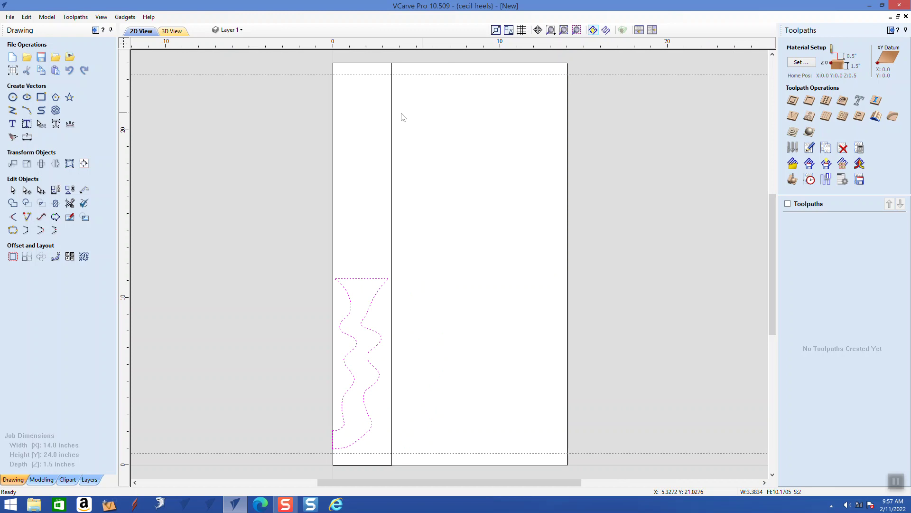
{"action": "left_click", "coordinate": [26, 18]}
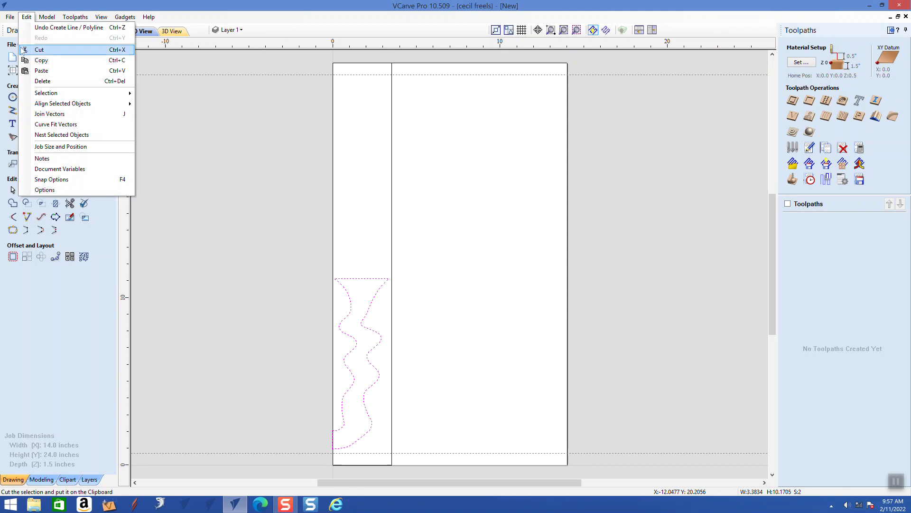
{"action": "left_click", "coordinate": [49, 114]}
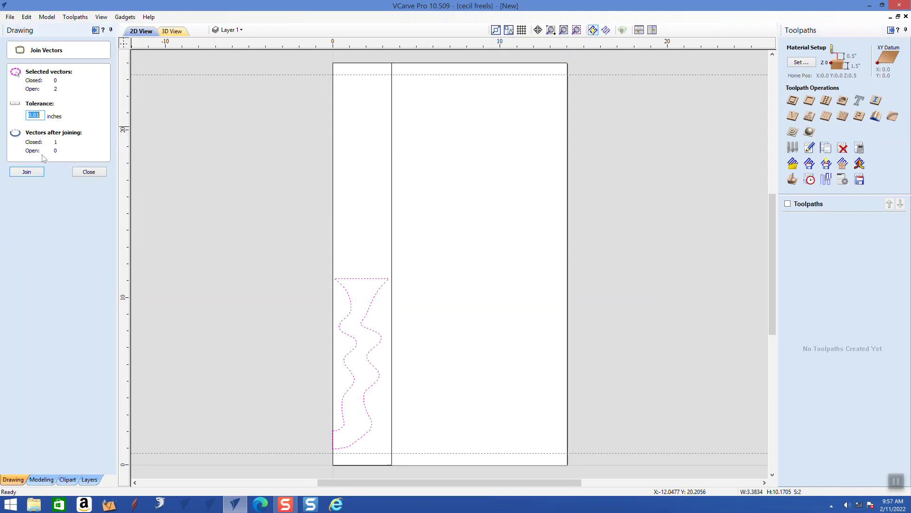
{"action": "left_click", "coordinate": [27, 172]}
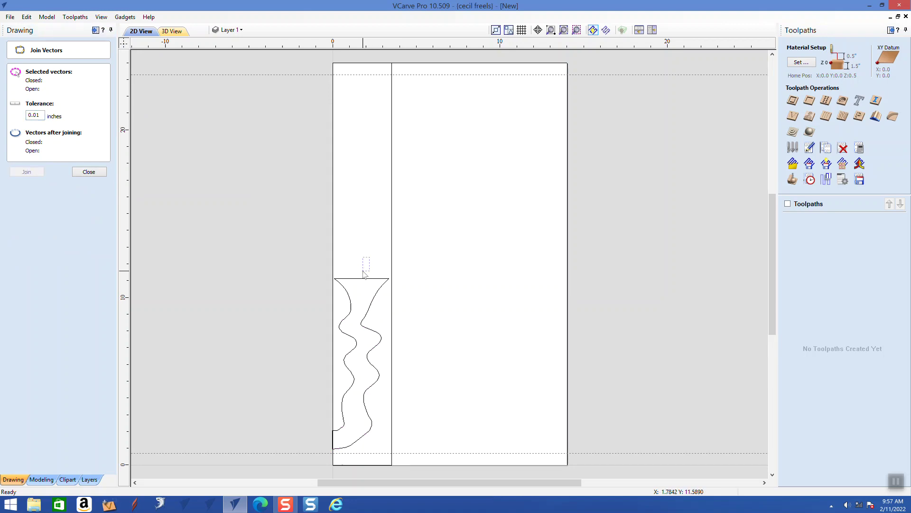
{"action": "left_click", "coordinate": [360, 284]}
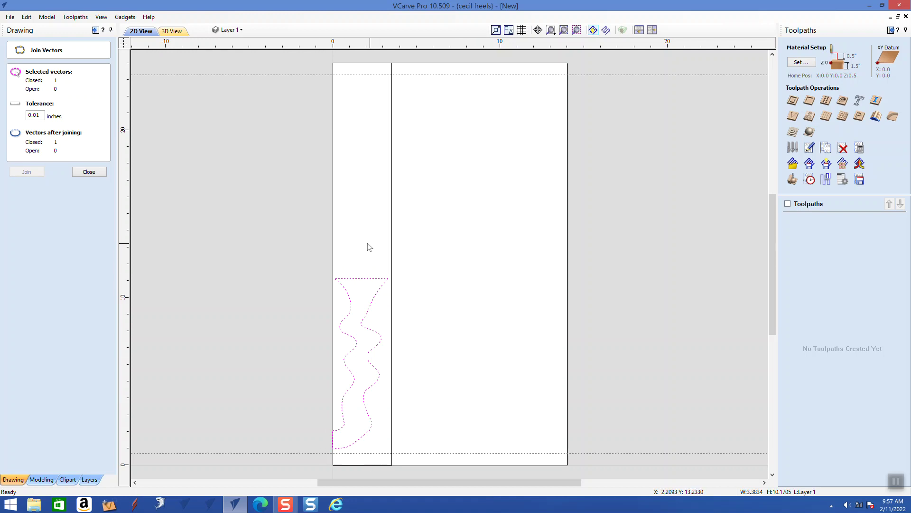
{"action": "left_click", "coordinate": [89, 172]}
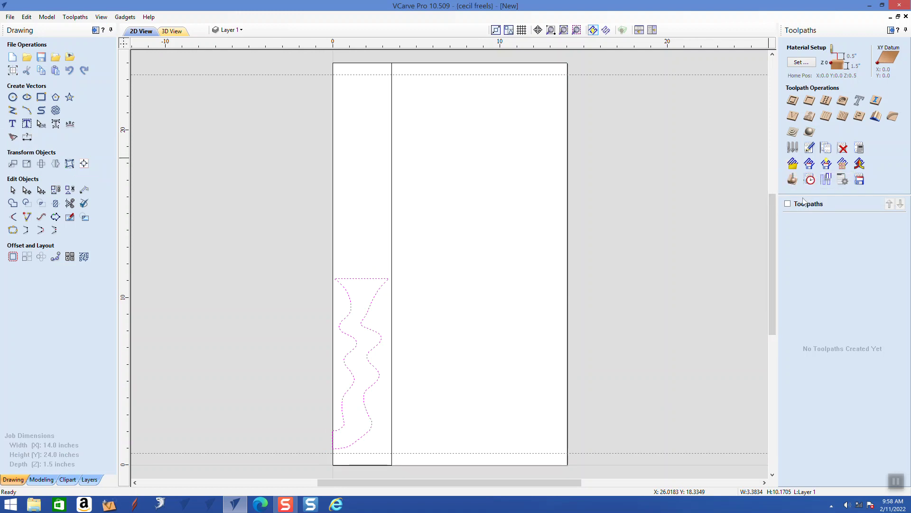
Calculate and preview a raster pocket toolpath for the chute, named "dice pocket", 1 inch deep with the 0.25 inch end mill.
{"action": "left_click", "coordinate": [811, 104]}
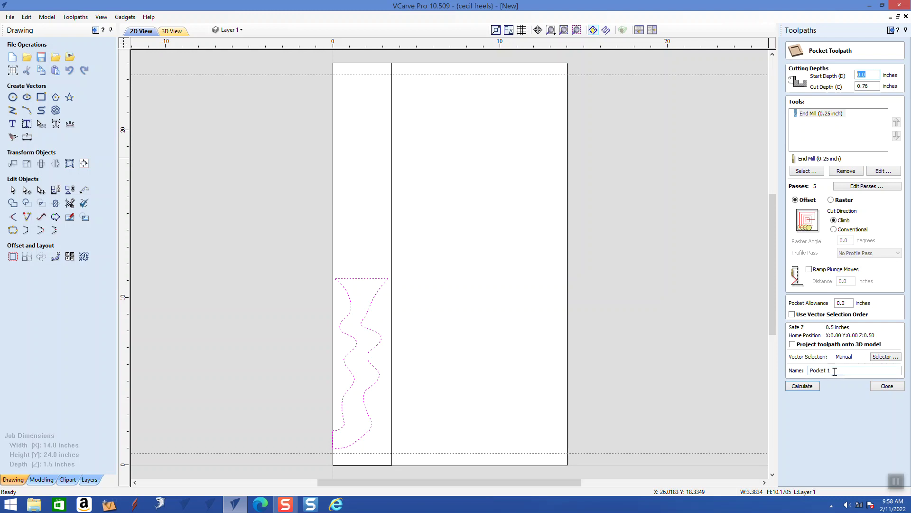
{"action": "left_click_drag", "start_coordinate": [833, 371], "coordinate": [788, 372]}
{"action": "type", "text": "dice p"}
{"action": "left_click_drag", "start_coordinate": [872, 87], "coordinate": [829, 91]}
{"action": "type", "text": "1"}
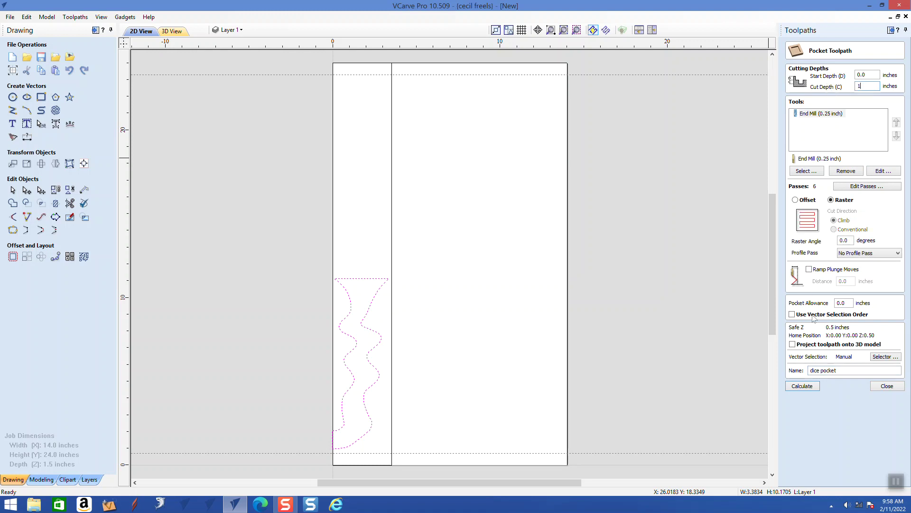
{"action": "left_click", "coordinate": [813, 384]}
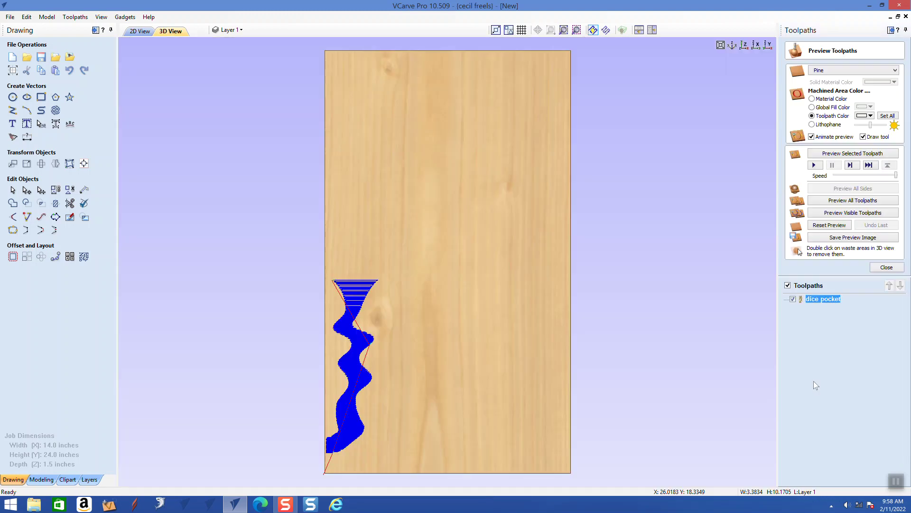
{"action": "left_click", "coordinate": [826, 217]}
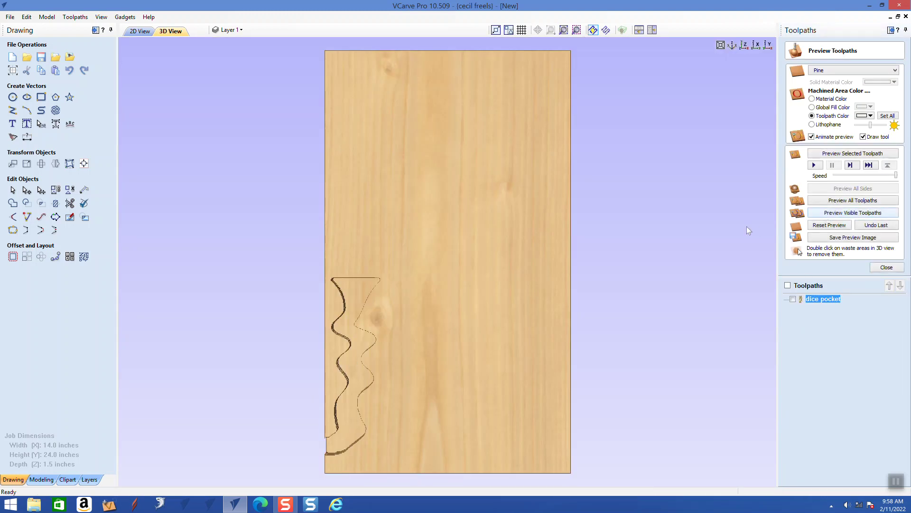
Add a new layer named "precut opening" for vectors at the chute's lower opening.
{"action": "left_click_drag", "start_coordinate": [395, 320], "coordinate": [412, 283]}
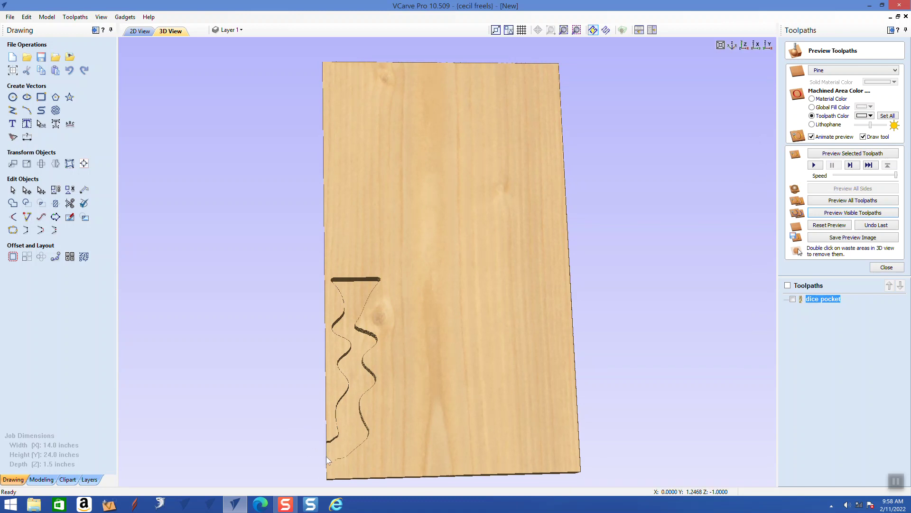
{"action": "left_click", "coordinate": [143, 32]}
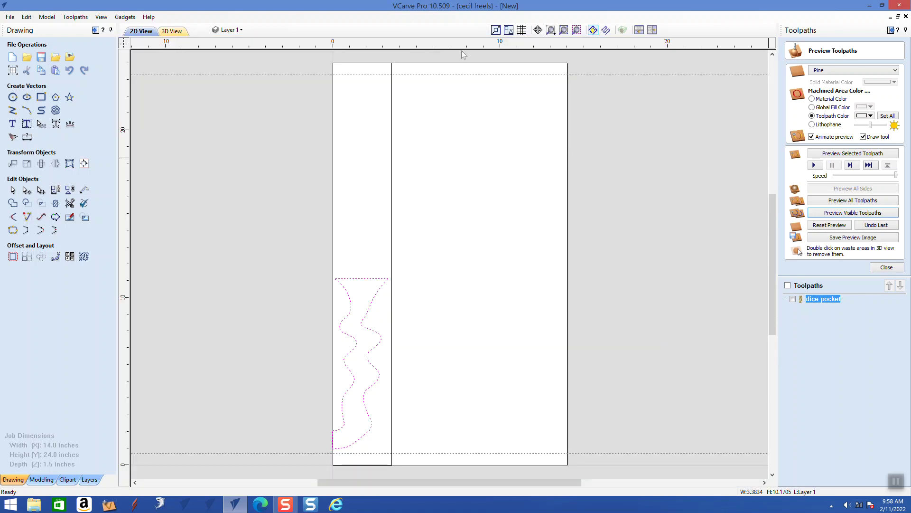
{"action": "left_click", "coordinate": [551, 30]}
{"action": "left_click_drag", "start_coordinate": [298, 411], "coordinate": [377, 477]}
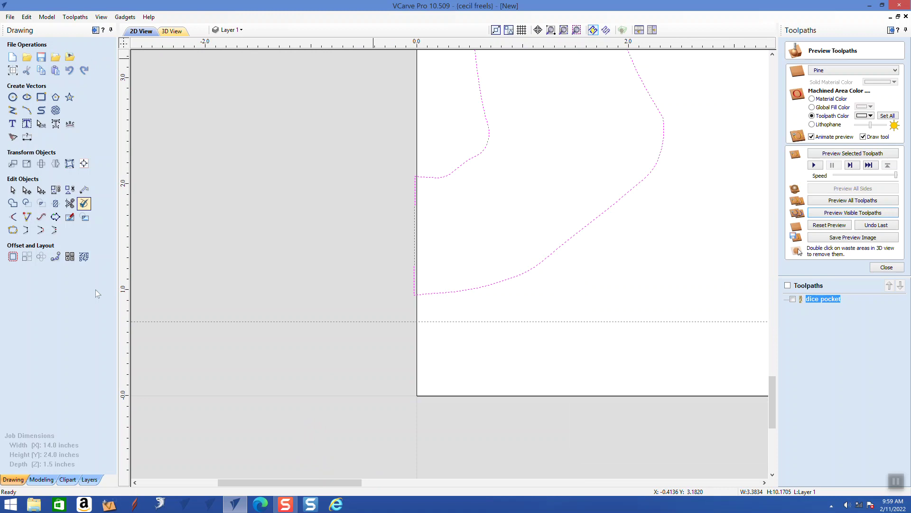
{"action": "left_click", "coordinate": [89, 479]}
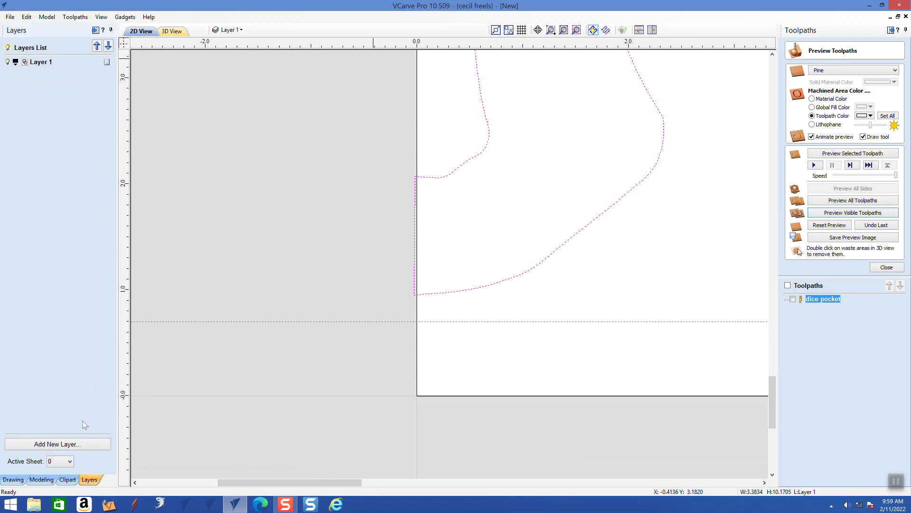
{"action": "left_click", "coordinate": [81, 444]}
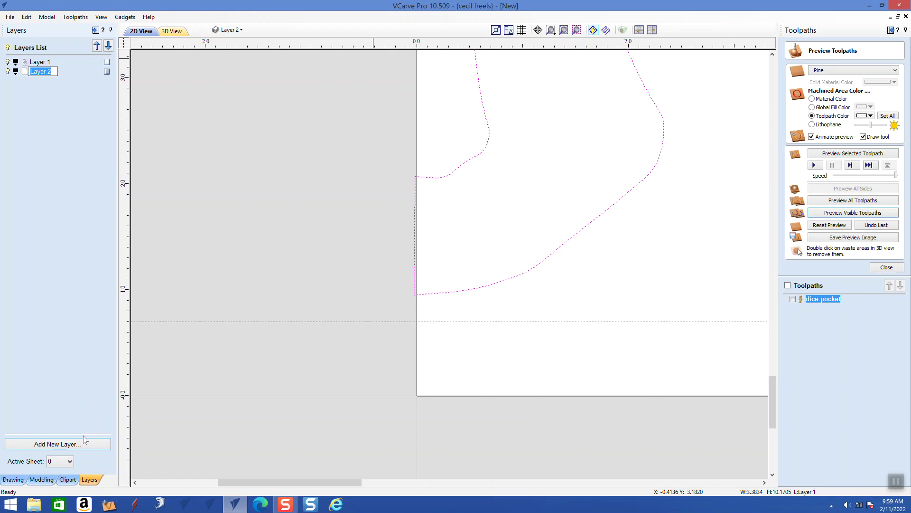
{"action": "type", "text": "precut opening"}
{"action": "key", "text": "Return"}
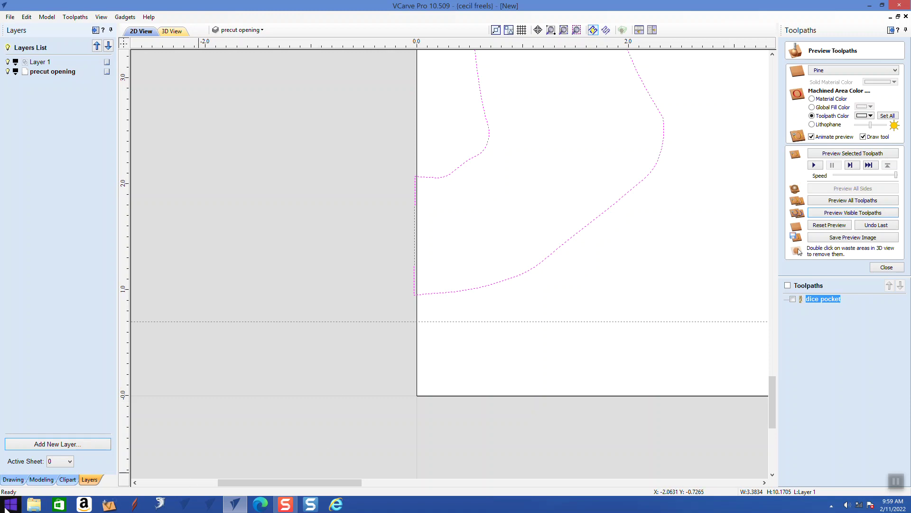
Draw two horizontal lines across the material's left edge at the chute opening's corners, about 0.78 inch long above and 0.55 inch below.
{"action": "left_click", "coordinate": [12, 480]}
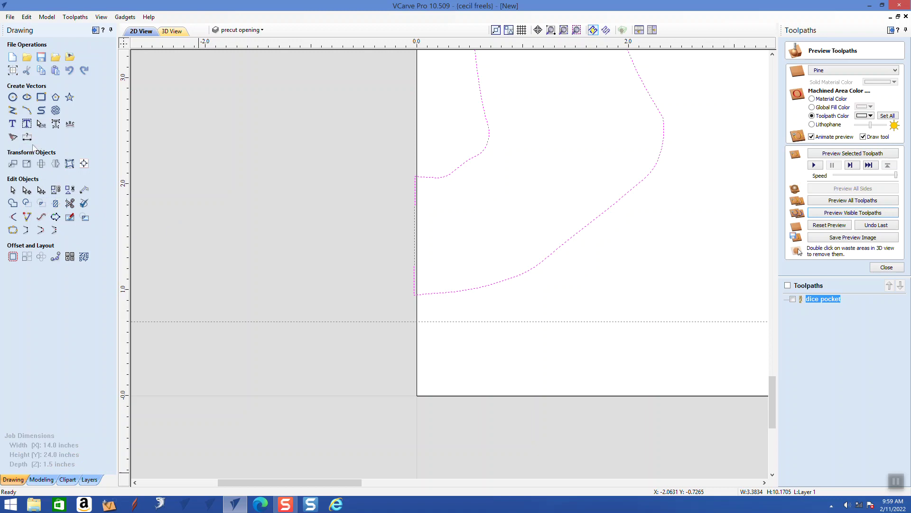
{"action": "left_click", "coordinate": [13, 111]}
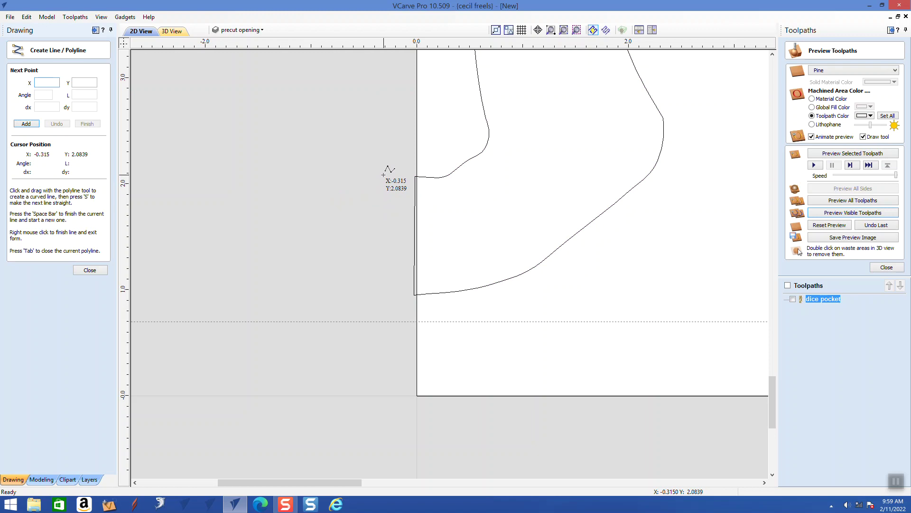
{"action": "left_click", "coordinate": [430, 180]}
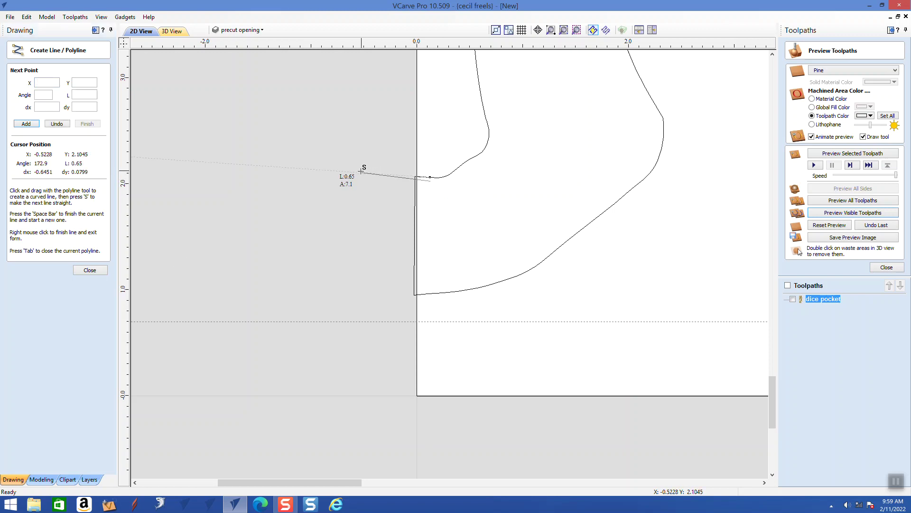
{"action": "left_click", "coordinate": [347, 180]}
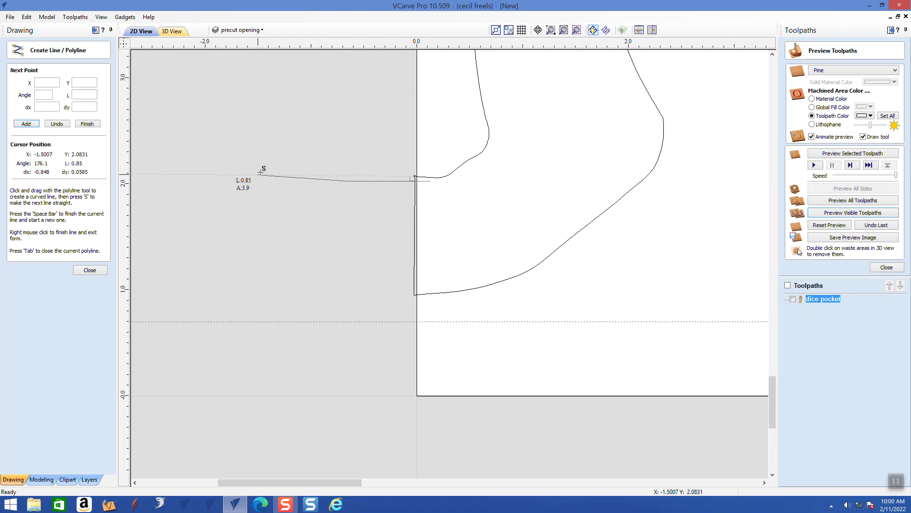
{"action": "key", "text": "space"}
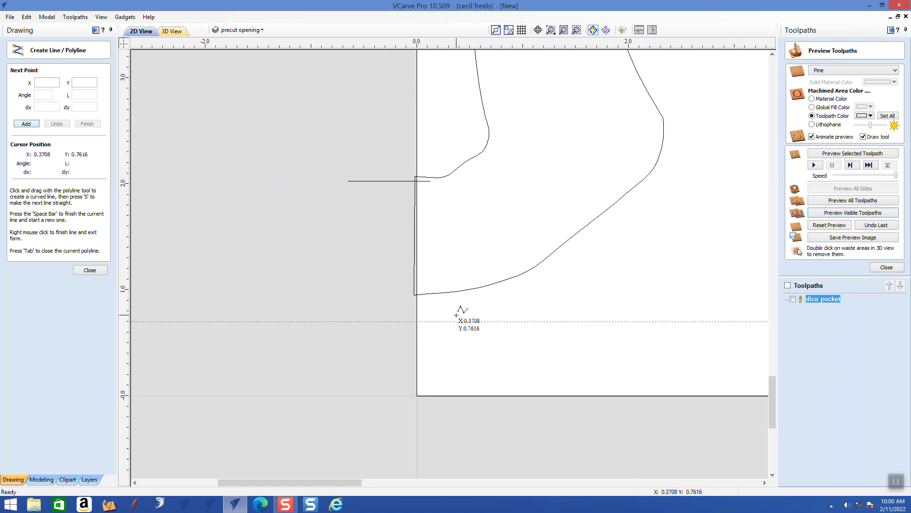
{"action": "left_click", "coordinate": [430, 294]}
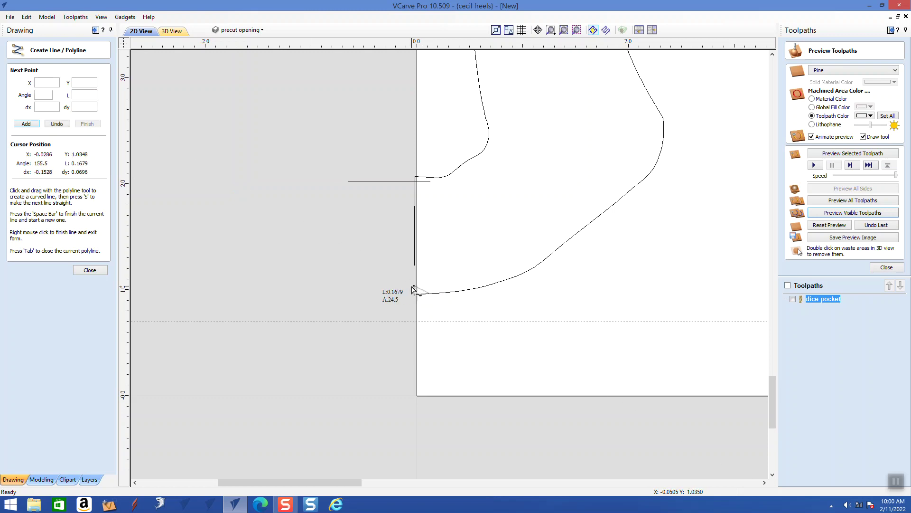
{"action": "left_click", "coordinate": [372, 292]}
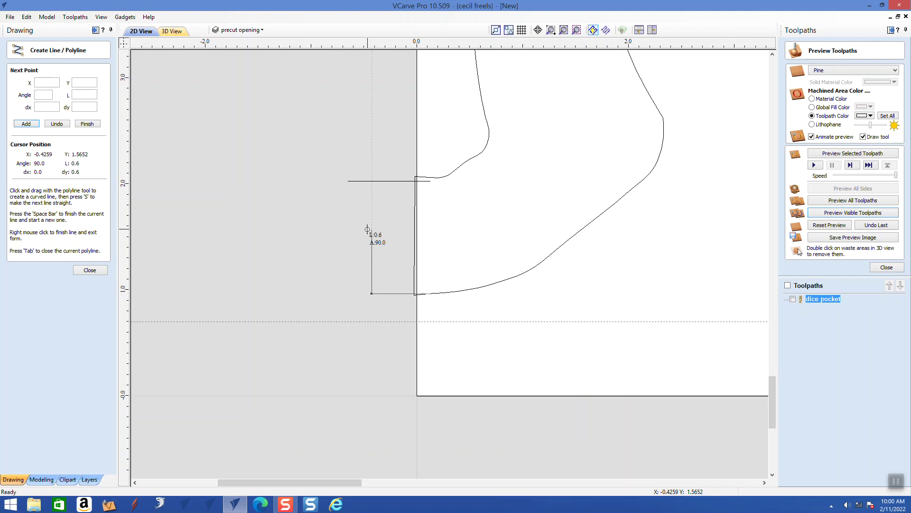
{"action": "key", "text": "space"}
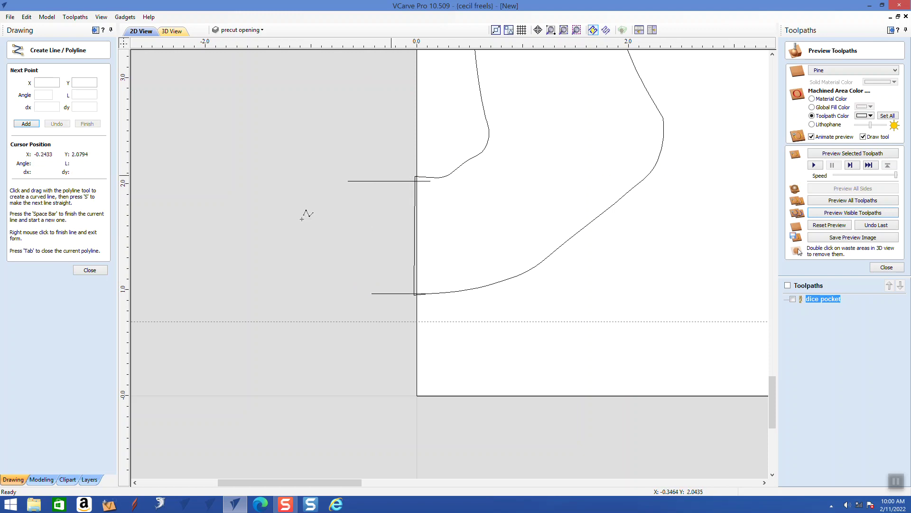
{"action": "left_click", "coordinate": [91, 271]}
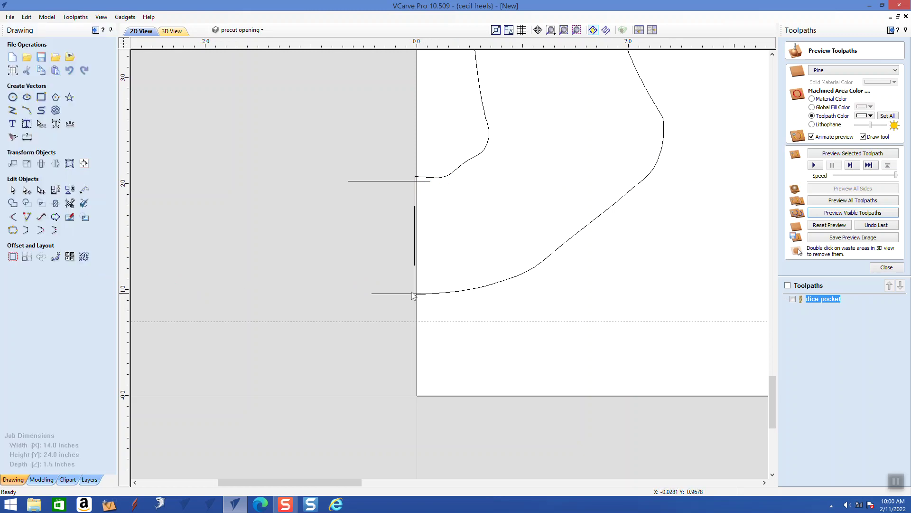
Nudge the lower horizontal line slightly upward to about Y 1.02 inch.
{"action": "left_click", "coordinate": [379, 294]}
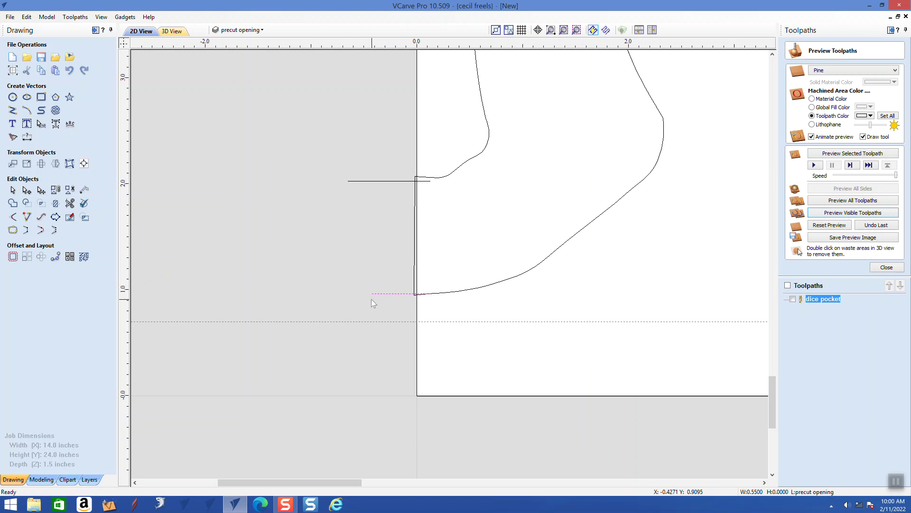
{"action": "left_click", "coordinate": [398, 291]}
{"action": "key", "text": "Up"}
{"action": "key", "text": "Up"}
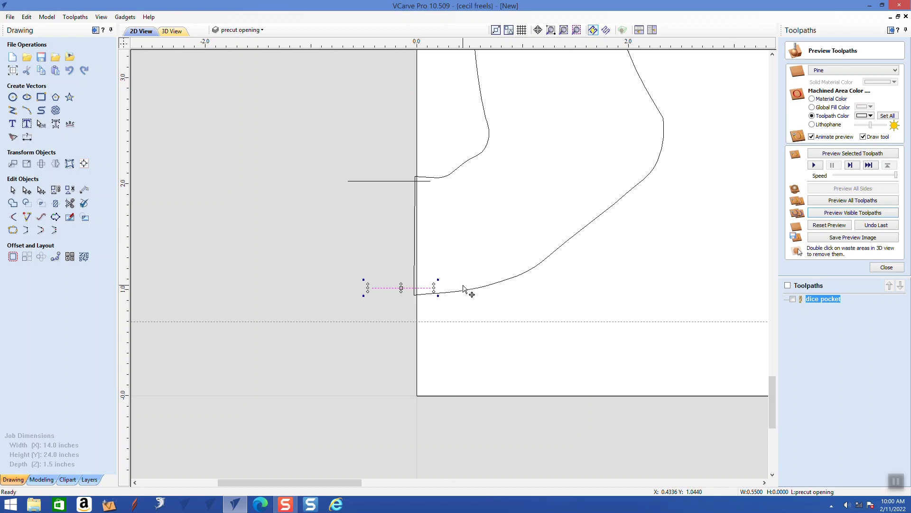
Make the outer left end of both horizontal lines their start point.
{"action": "left_click", "coordinate": [371, 181]}
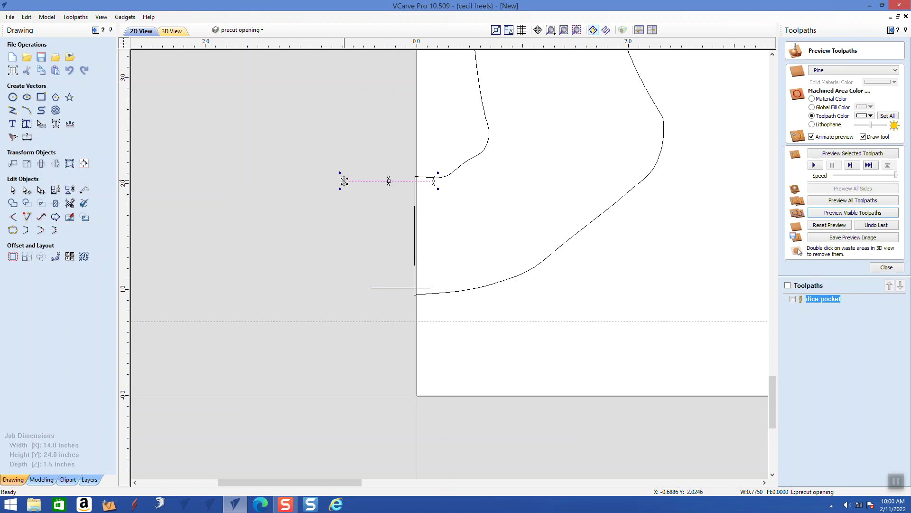
{"action": "left_click_drag", "start_coordinate": [346, 181], "coordinate": [343, 180]}
{"action": "left_click", "coordinate": [366, 180]}
{"action": "left_click", "coordinate": [26, 191]}
{"action": "right_click", "coordinate": [348, 181]}
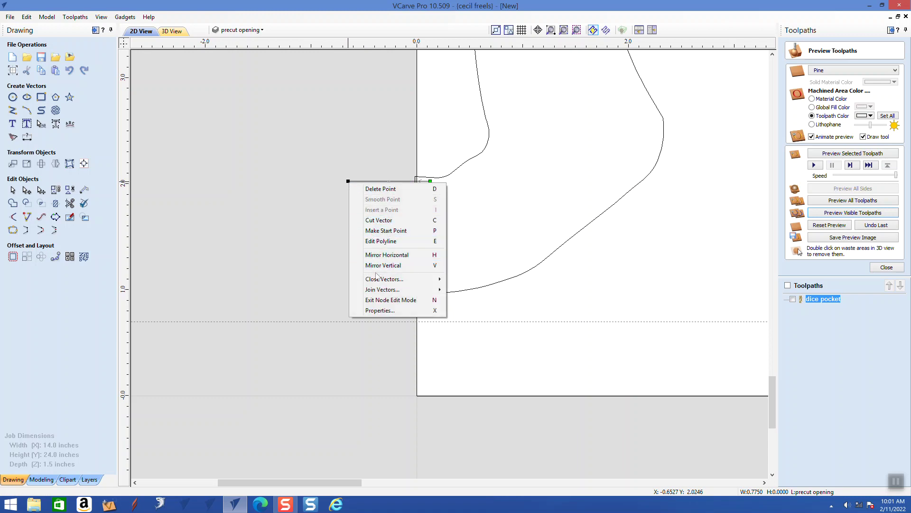
{"action": "left_click", "coordinate": [383, 230]}
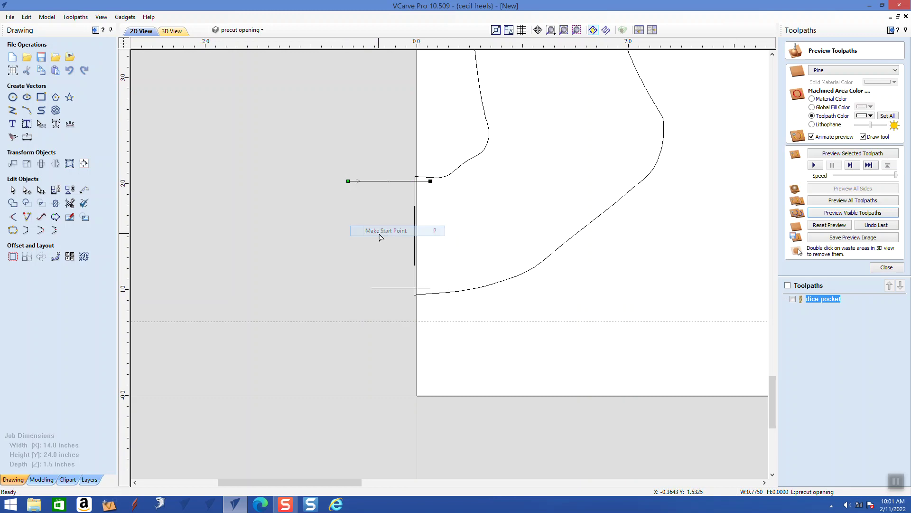
{"action": "left_click", "coordinate": [386, 288]}
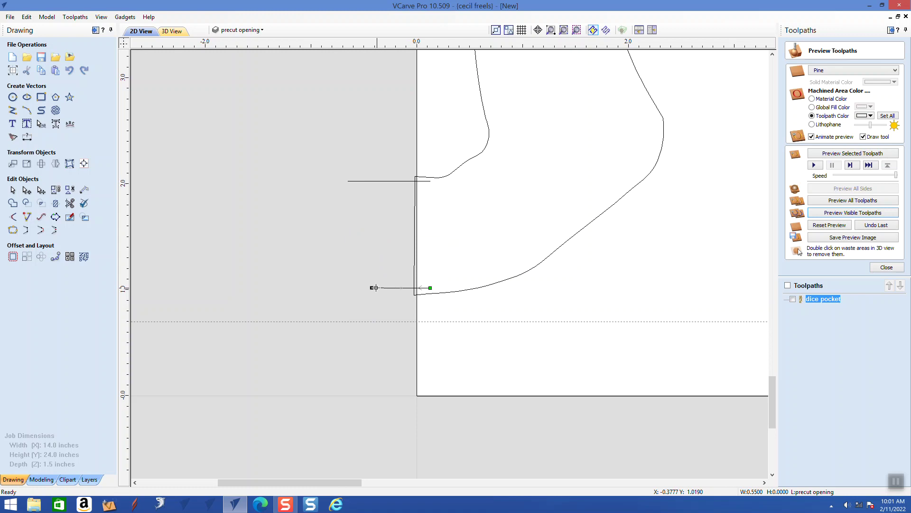
{"action": "right_click", "coordinate": [372, 288]}
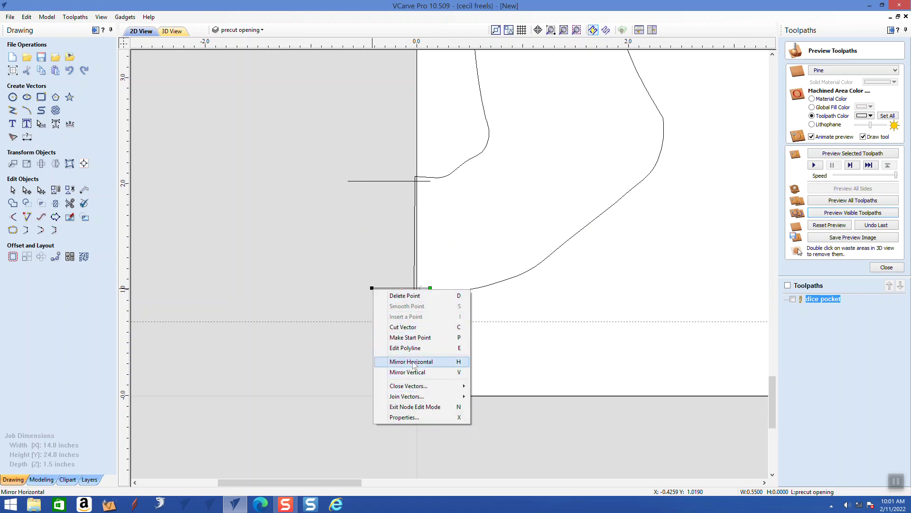
{"action": "left_click", "coordinate": [416, 337]}
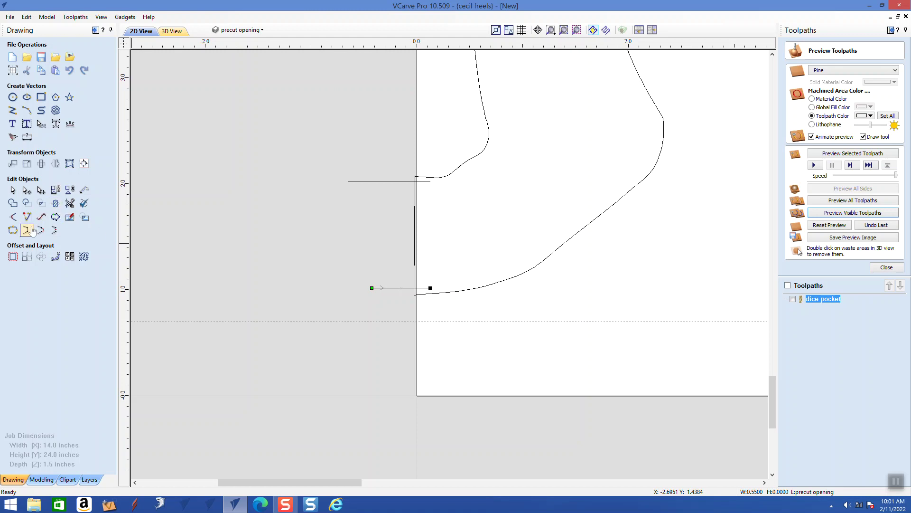
Offset the lower horizontal line to both sides by 0.125 inch, keeping the original.
{"action": "left_click", "coordinate": [13, 258]}
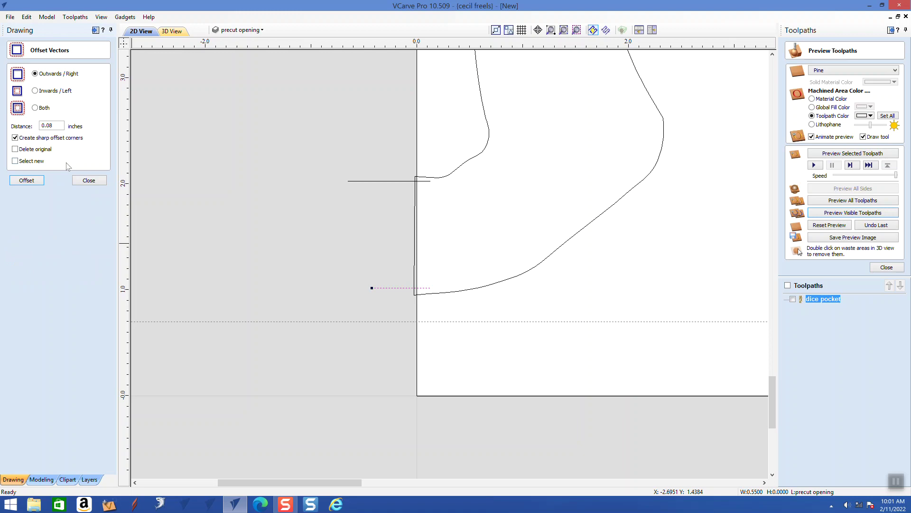
{"action": "left_click", "coordinate": [35, 108]}
{"action": "left_click_drag", "start_coordinate": [56, 128], "coordinate": [27, 125]}
{"action": "type", "text": ".125"}
{"action": "left_click", "coordinate": [17, 182]}
{"action": "left_click", "coordinate": [89, 181]}
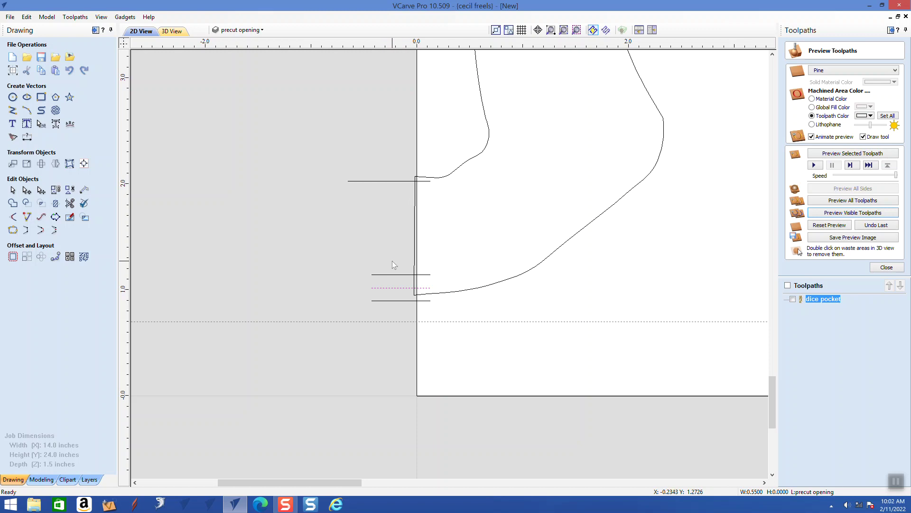
Raise the three lower lines until the lowest meets the chute's lower corner, and delete the single upper line.
{"action": "left_click_drag", "start_coordinate": [357, 311], "coordinate": [357, 312]}
{"action": "left_click", "coordinate": [374, 205]}
{"action": "left_click_drag", "start_coordinate": [379, 172], "coordinate": [312, 191]}
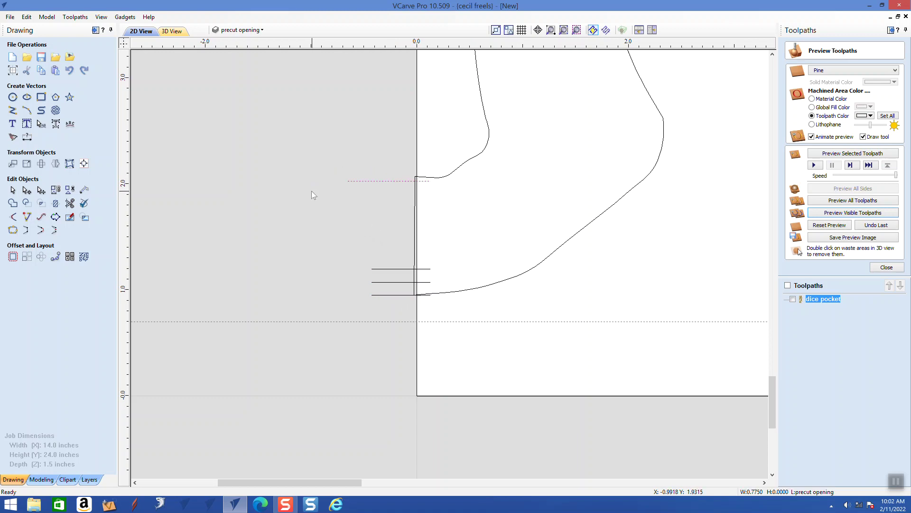
{"action": "key", "text": "Delete"}
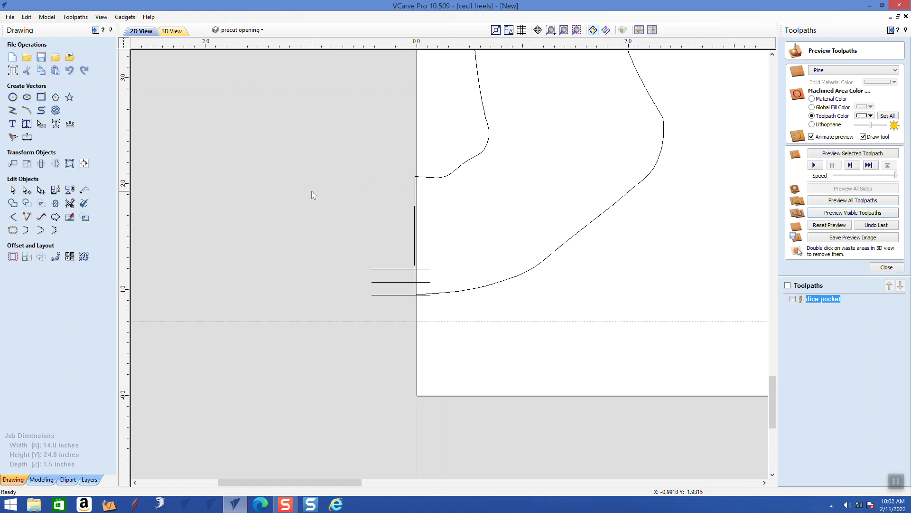
Copy and paste the three lower lines, and move the copies straight up until the highest meets the chute opening's upper corner.
{"action": "left_click_drag", "start_coordinate": [400, 246], "coordinate": [361, 304]}
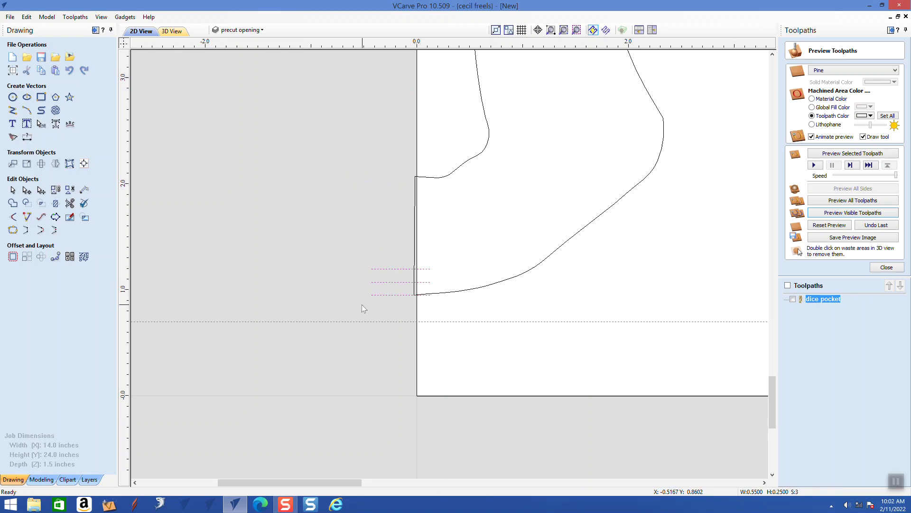
{"action": "right_click", "coordinate": [313, 181]}
{"action": "left_click", "coordinate": [332, 219]}
{"action": "right_click", "coordinate": [328, 209]}
{"action": "left_click", "coordinate": [360, 261]}
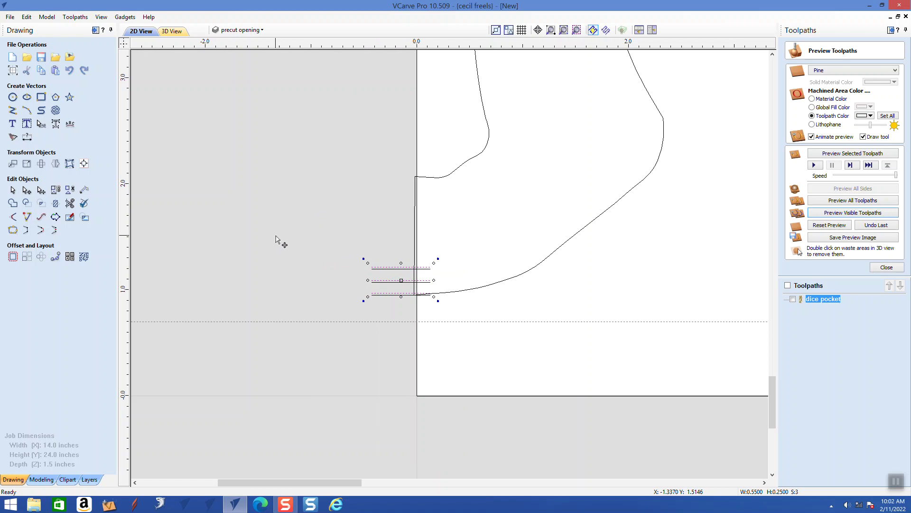
{"action": "key", "text": "Up"}
{"action": "key", "text": "Up"}
{"action": "key", "text": "Up"}
{"action": "key", "text": "Up"}
{"action": "key", "text": "Up"}
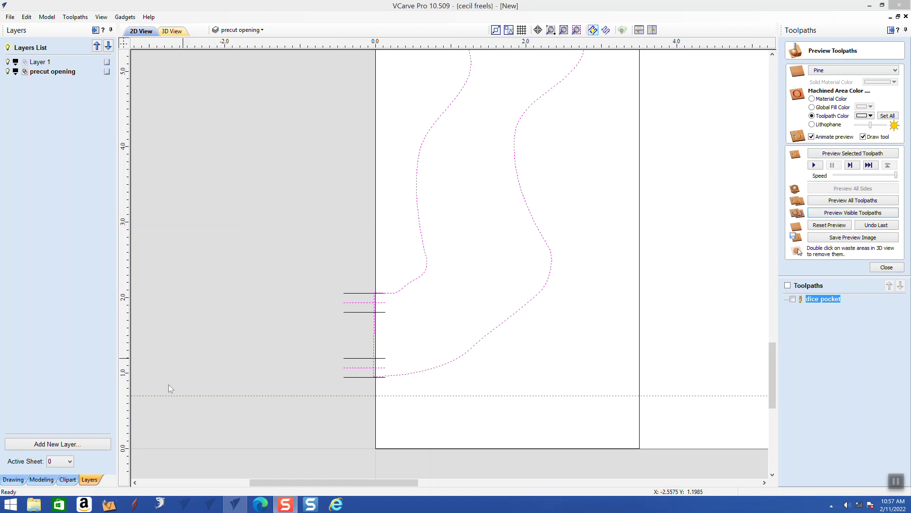
Check the start points of the middle lines in both groups with node editing, and clear the selection.
{"action": "left_click", "coordinate": [17, 479]}
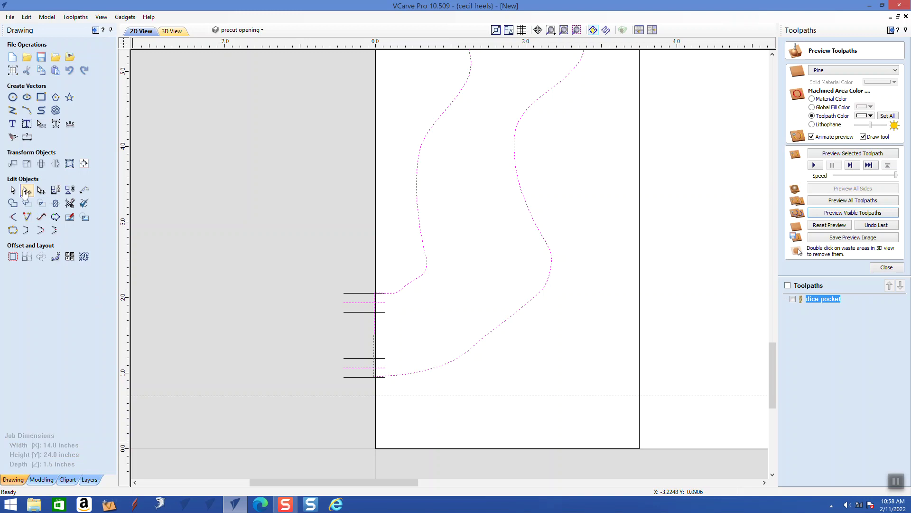
{"action": "left_click", "coordinate": [26, 190]}
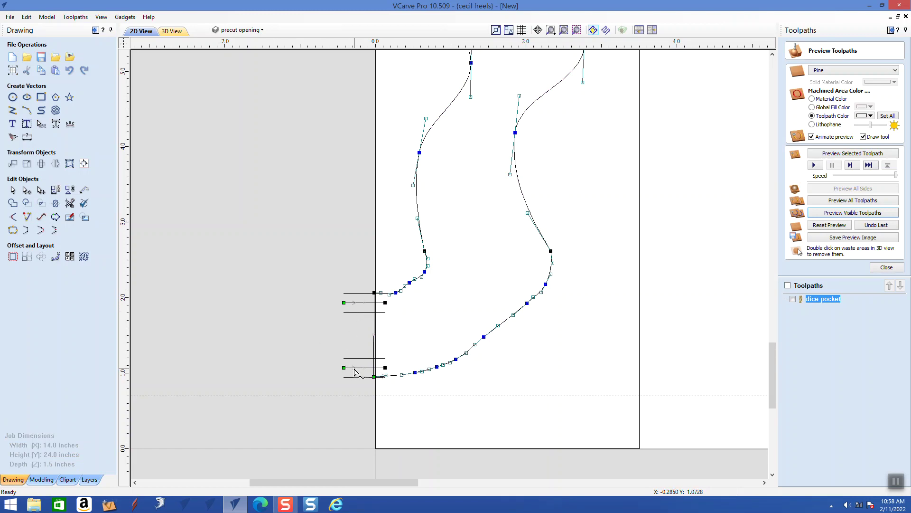
{"action": "left_click", "coordinate": [13, 190]}
{"action": "left_click", "coordinate": [565, 355]}
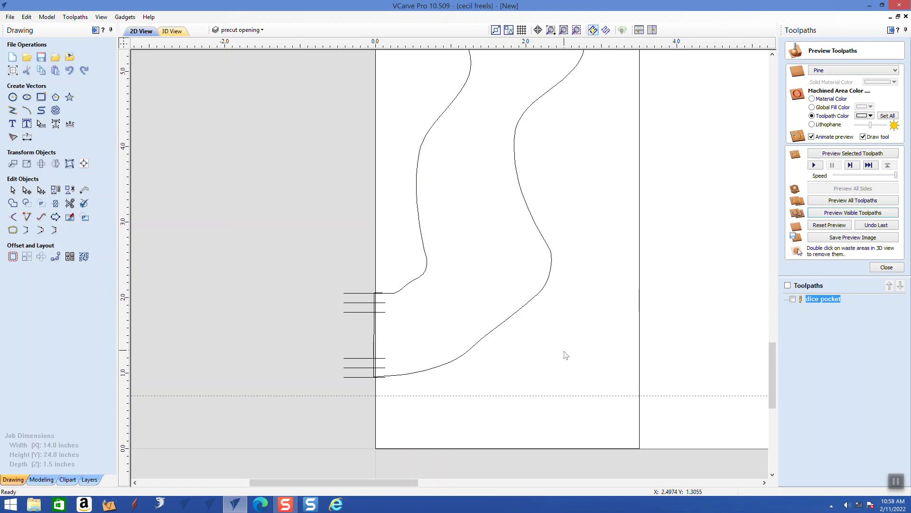
Delete the upper and lower offset lines in both groups at the chute opening, keeping the two middle lines.
{"action": "left_click", "coordinate": [354, 293]}
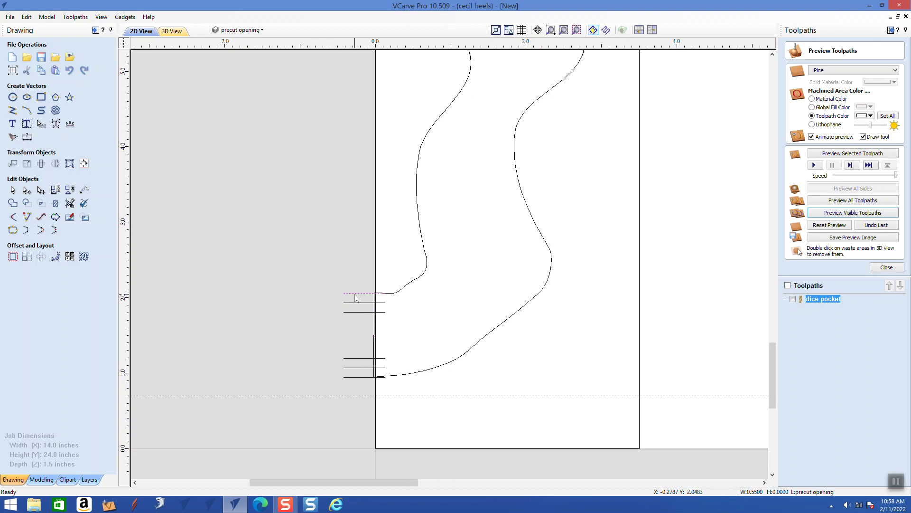
{"action": "left_click", "coordinate": [356, 312], "text": "shift"}
{"action": "left_click", "coordinate": [359, 359], "text": "shift"}
{"action": "left_click", "coordinate": [356, 377], "text": "shift"}
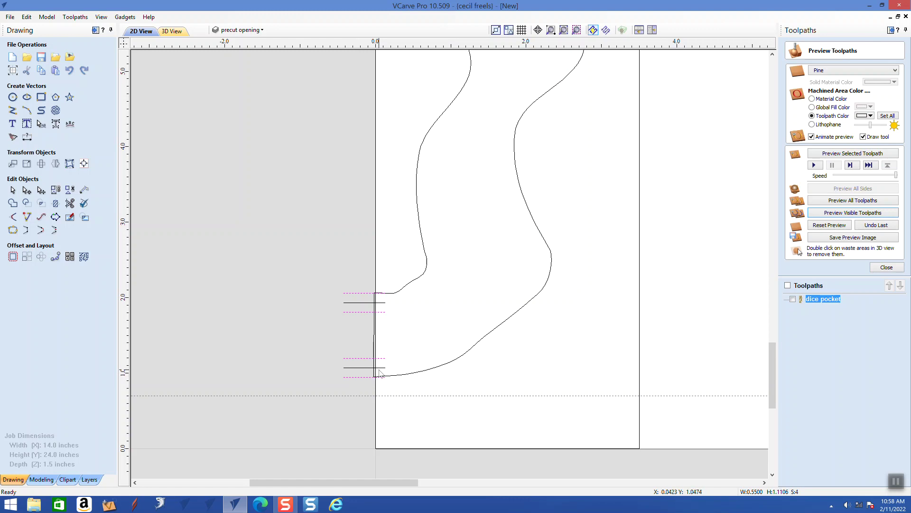
{"action": "right_click", "coordinate": [422, 323]}
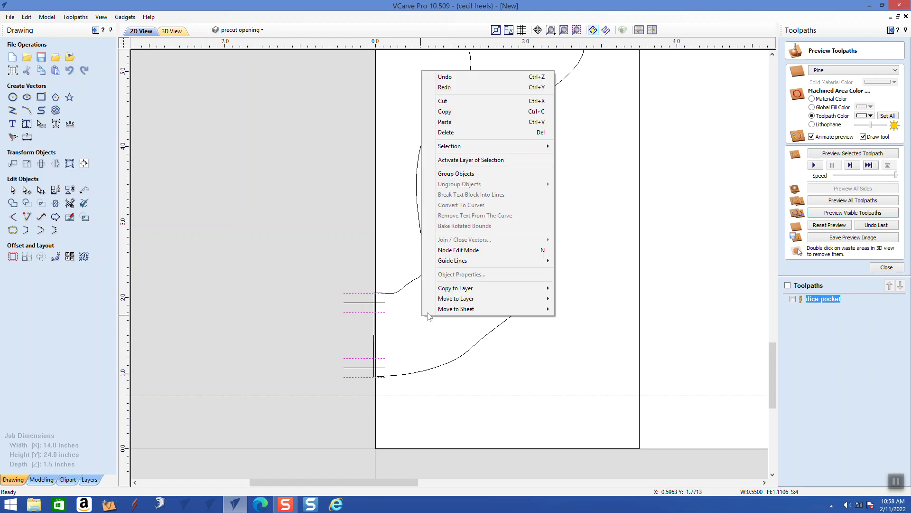
{"action": "left_click", "coordinate": [453, 132]}
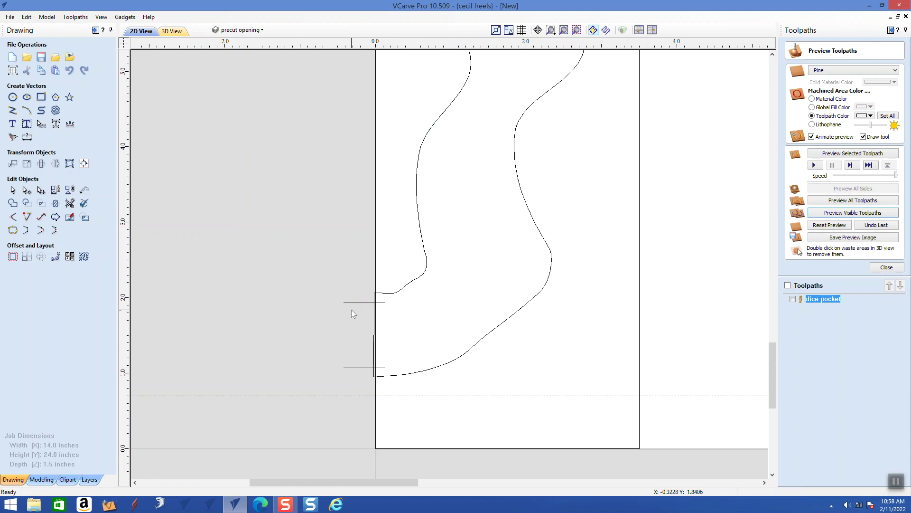
Calculate a renamed 2D profile toolpath for the two remaining lines, cutting on the vectors to a depth of 1 inch.
{"action": "left_click_drag", "start_coordinate": [352, 291], "coordinate": [327, 378]}
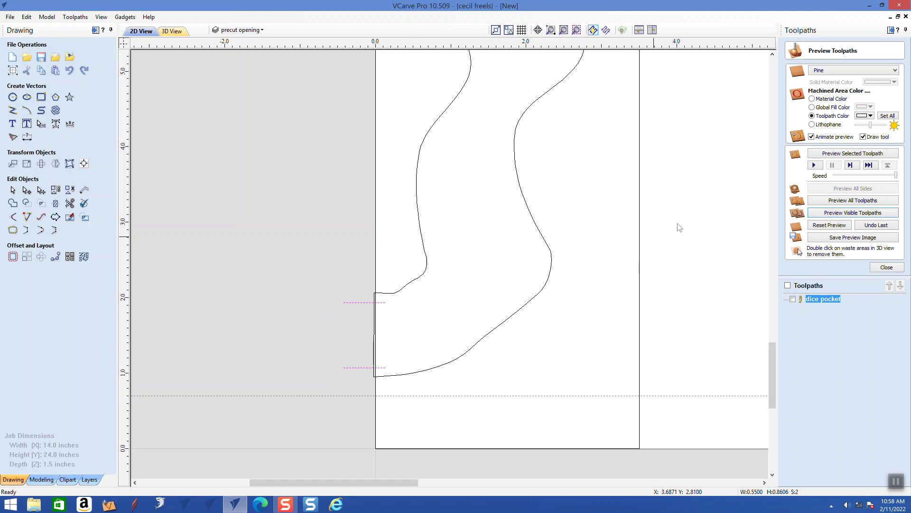
{"action": "left_click", "coordinate": [887, 267]}
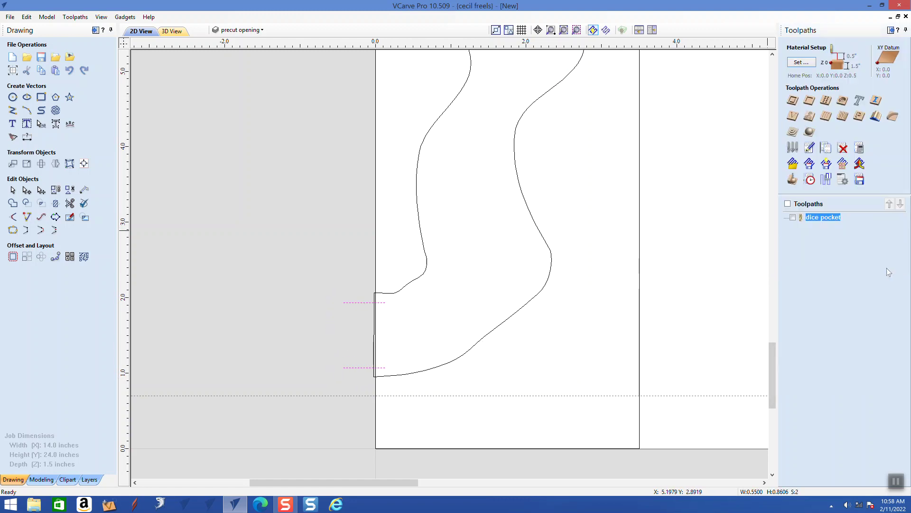
{"action": "left_click", "coordinate": [793, 100]}
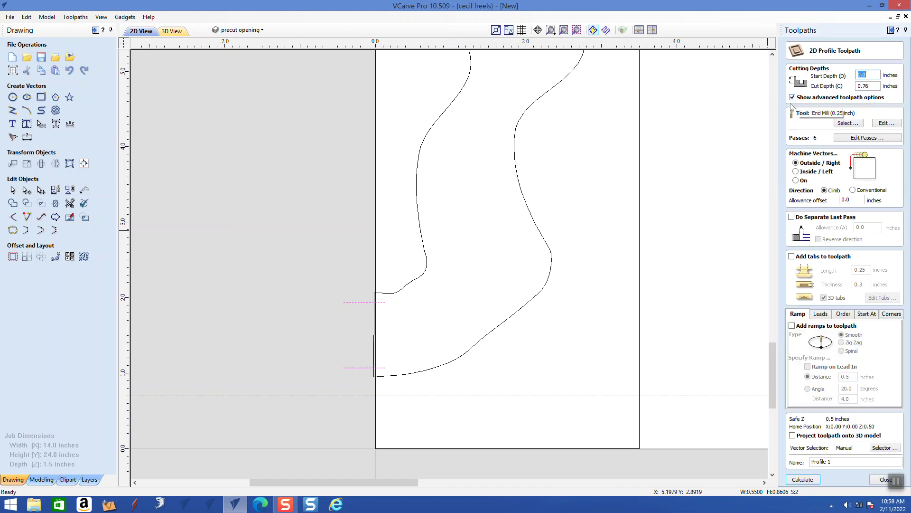
{"action": "left_click", "coordinate": [796, 180]}
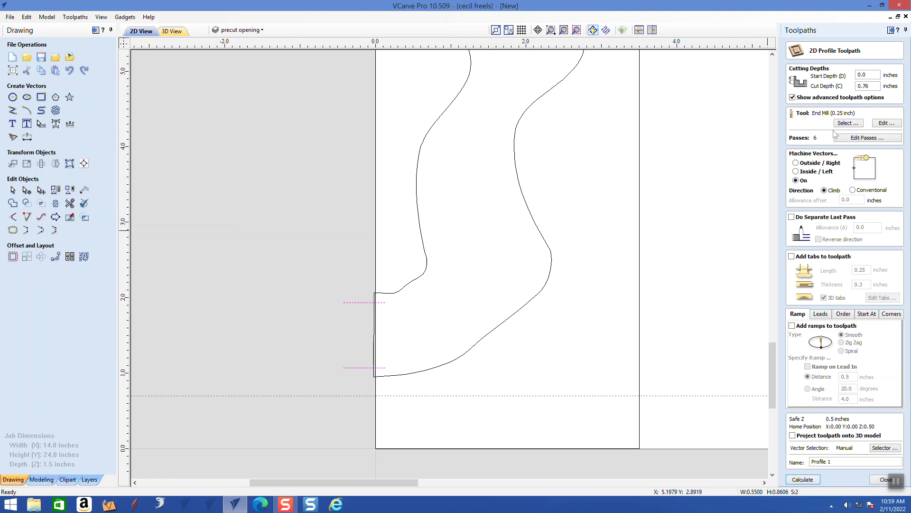
{"action": "left_click_drag", "start_coordinate": [873, 86], "coordinate": [853, 85]}
{"action": "type", "text": "1"}
{"action": "left_click_drag", "start_coordinate": [835, 463], "coordinate": [791, 462]}
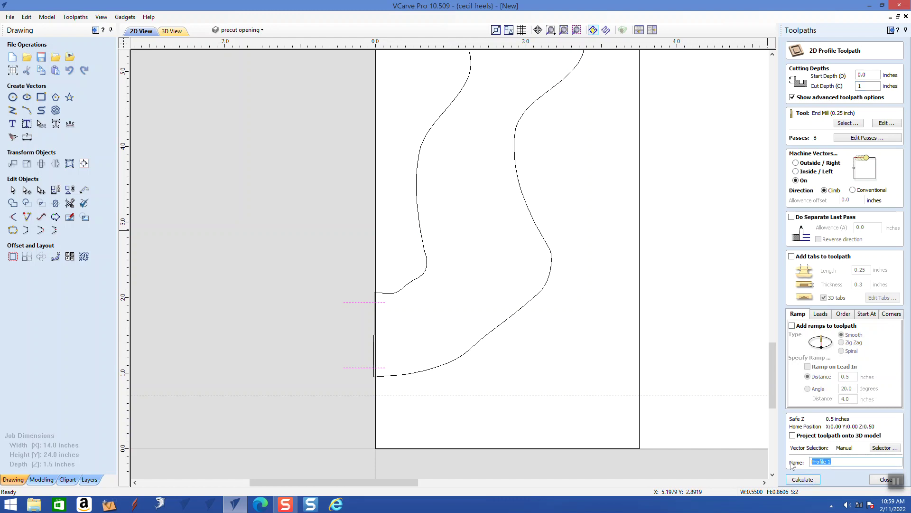
{"action": "type", "text": "c"}
{"action": "type", "text": "c"}
{"action": "left_click", "coordinate": [803, 480]}
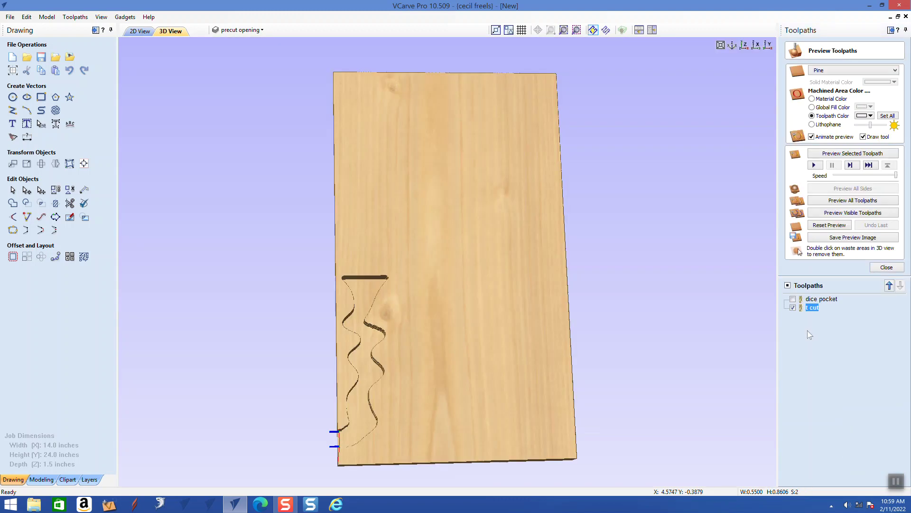
Reset the simulation, preview only the precut toolpath, and inspect the two slots at the board's edge.
{"action": "left_click", "coordinate": [831, 226]}
{"action": "left_click", "coordinate": [829, 213]}
{"action": "left_click_drag", "start_coordinate": [451, 418], "coordinate": [559, 346]}
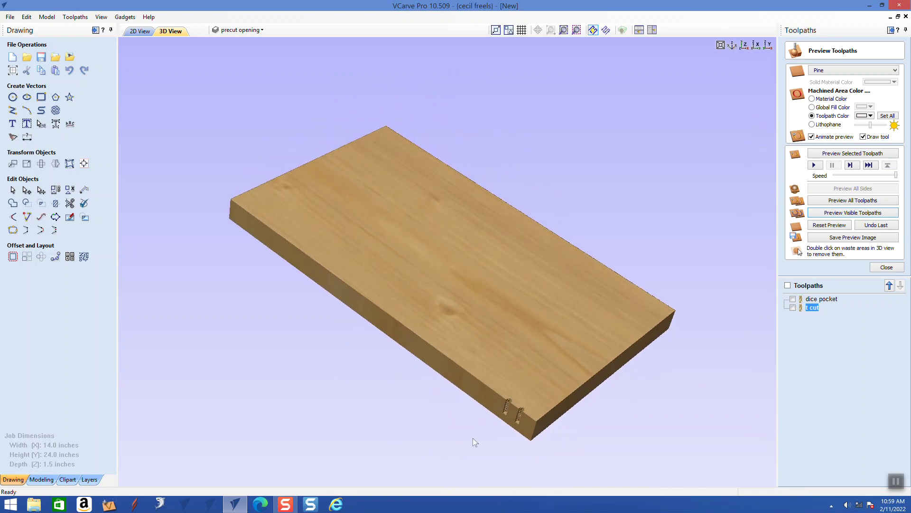
{"action": "left_click_drag", "start_coordinate": [580, 363], "coordinate": [542, 335]}
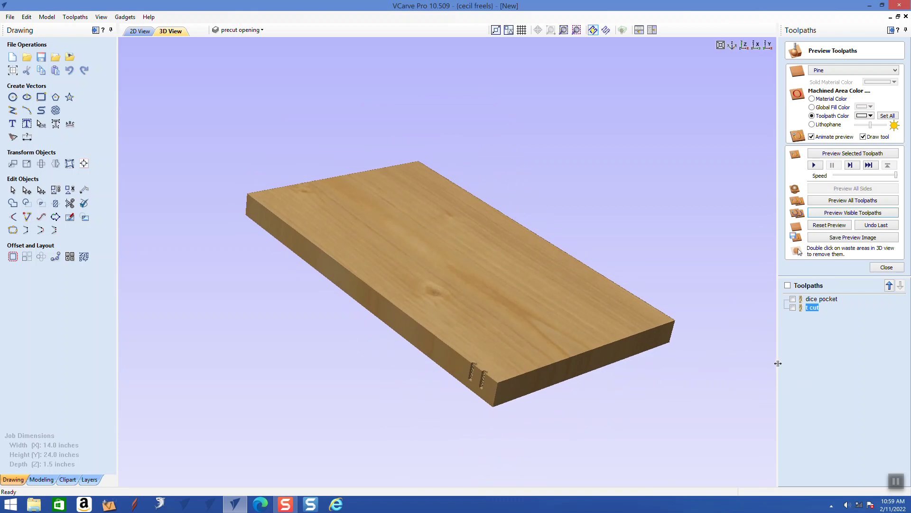
Move the precut toolpath above the dice pocket toolpath, and preview the dice pocket on the precut board.
{"action": "left_click", "coordinate": [889, 285]}
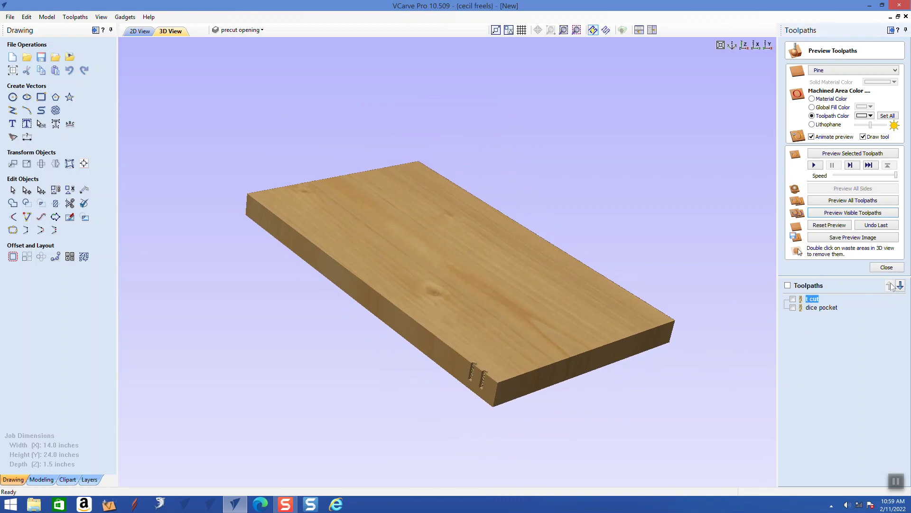
{"action": "left_click", "coordinate": [793, 307]}
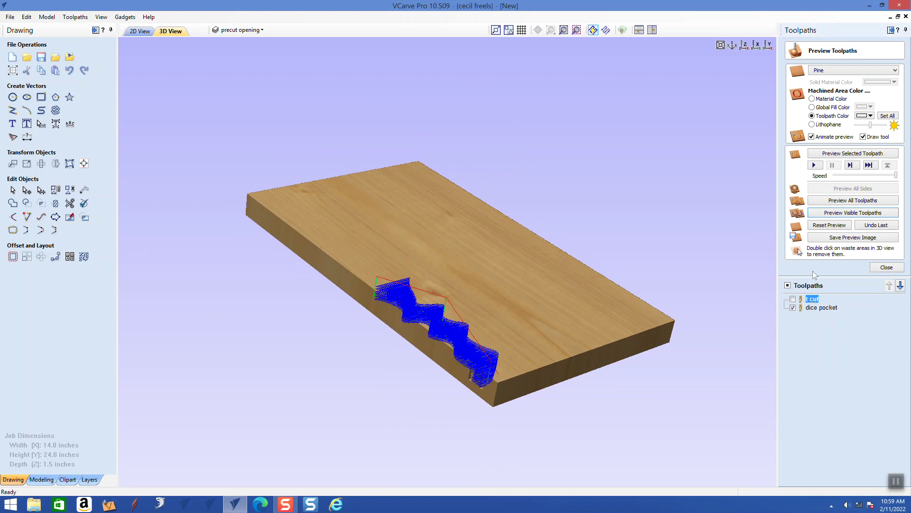
{"action": "left_click", "coordinate": [827, 214]}
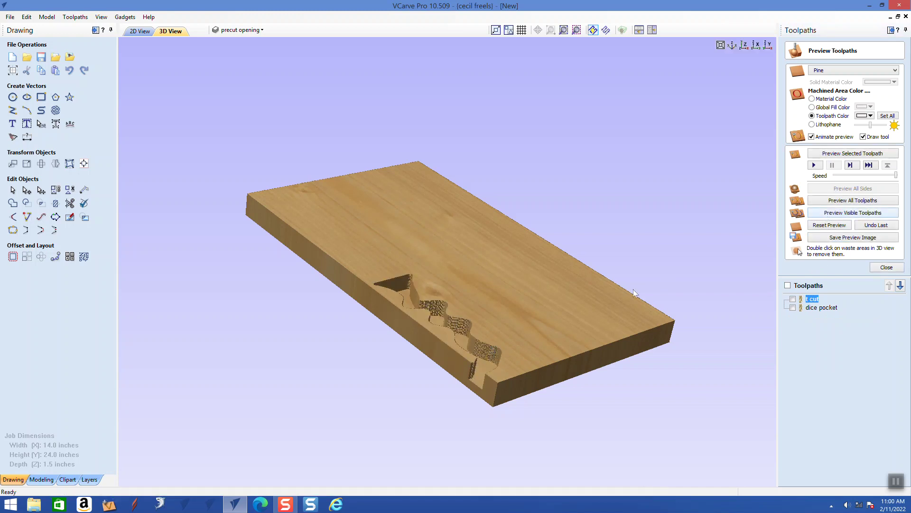
Examine the simulated chute pocket and its opening at the board's edge from several angles.
{"action": "mouse_move", "coordinate": [563, 298]}
{"action": "left_mouse_down"}
{"action": "mouse_move", "coordinate": [526, 368]}
{"action": "mouse_move", "coordinate": [478, 395]}
{"action": "left_mouse_up"}
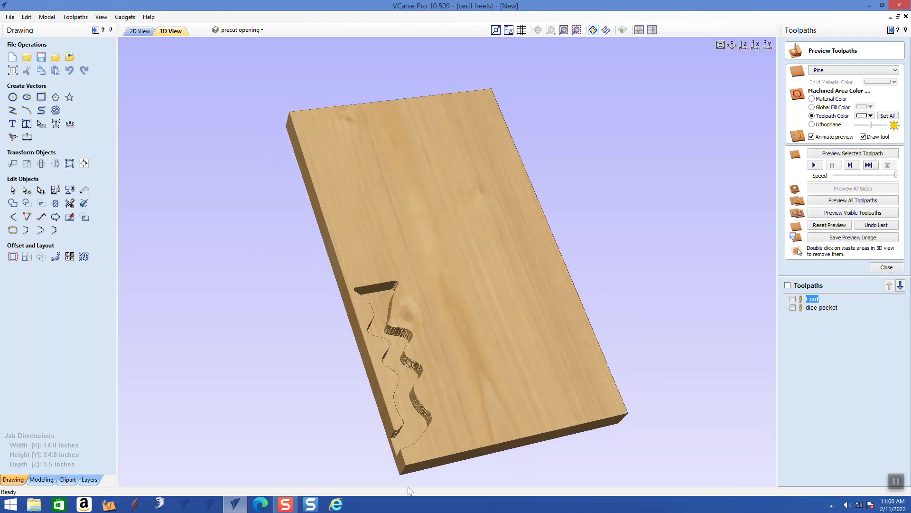
{"action": "scroll", "coordinate": [478, 395], "scroll_direction": "up", "scroll_amount": 5}
{"action": "scroll", "coordinate": [411, 483], "scroll_direction": "up", "scroll_amount": 4}
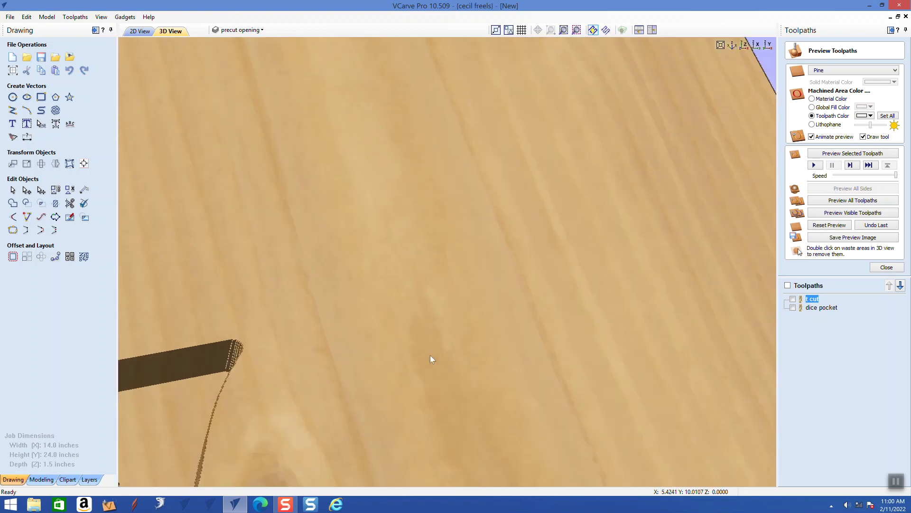
{"action": "mouse_move", "coordinate": [301, 358]}
{"action": "left_mouse_down"}
{"action": "mouse_move", "coordinate": [446, 173]}
{"action": "mouse_move", "coordinate": [461, 329]}
{"action": "mouse_move", "coordinate": [465, 250]}
{"action": "mouse_move", "coordinate": [429, 169]}
{"action": "left_mouse_up"}
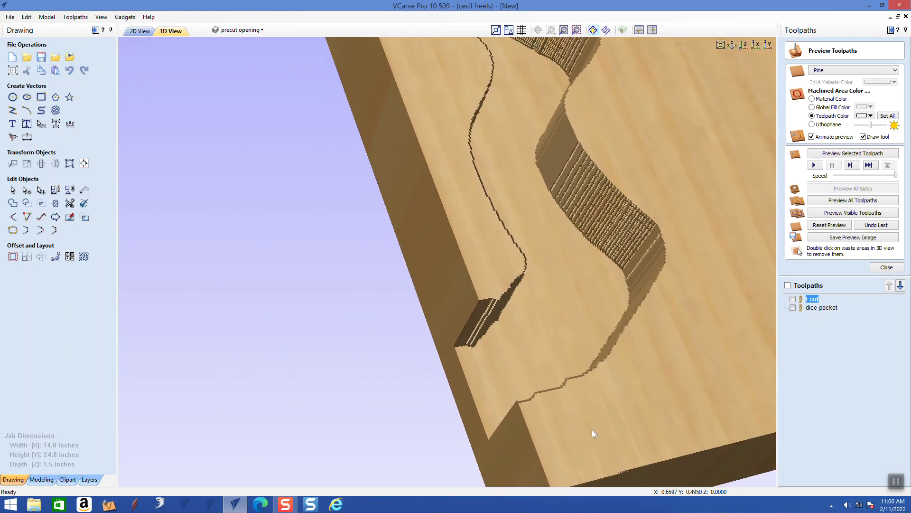
{"action": "left_click_drag", "start_coordinate": [544, 430], "coordinate": [489, 469]}
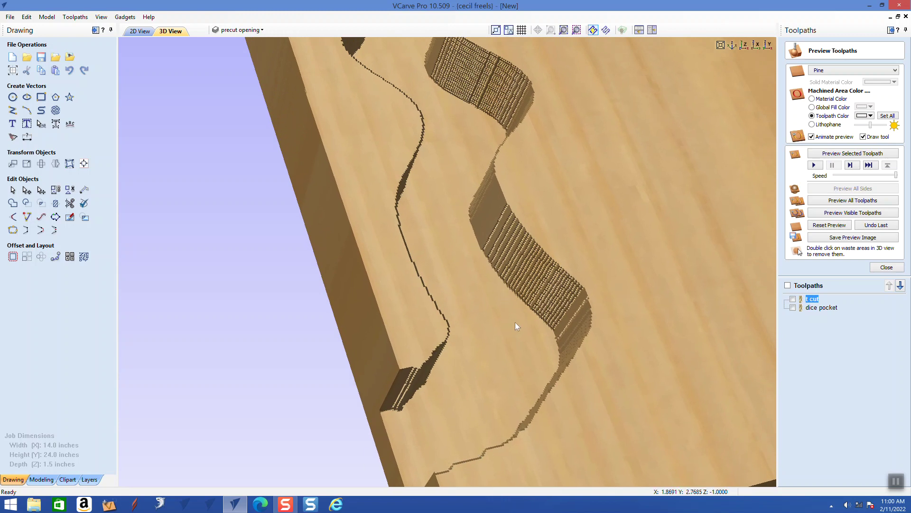
{"action": "mouse_move", "coordinate": [519, 320]}
{"action": "left_mouse_down"}
{"action": "mouse_move", "coordinate": [494, 419]}
{"action": "mouse_move", "coordinate": [465, 448]}
{"action": "mouse_move", "coordinate": [491, 414]}
{"action": "mouse_move", "coordinate": [533, 296]}
{"action": "left_mouse_up"}
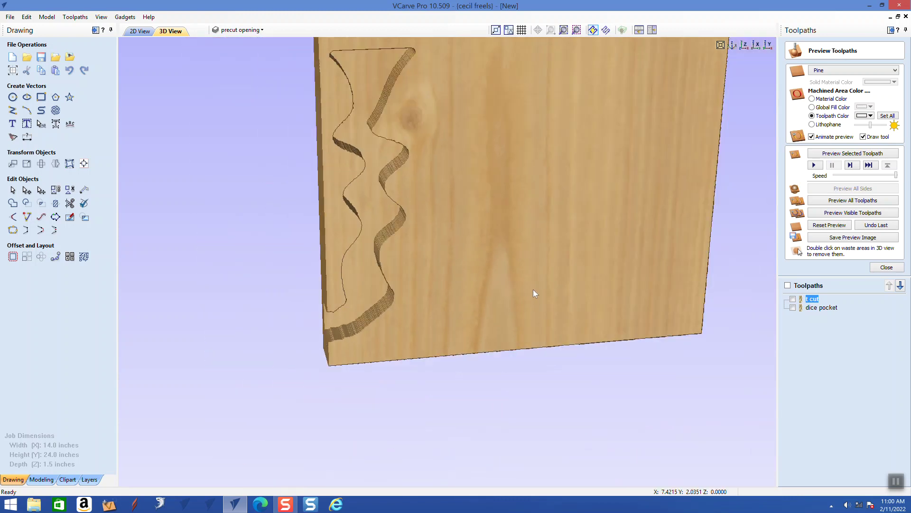
{"action": "mouse_move", "coordinate": [516, 256]}
{"action": "left_mouse_down"}
{"action": "mouse_move", "coordinate": [515, 277]}
{"action": "mouse_move", "coordinate": [483, 284]}
{"action": "left_mouse_up"}
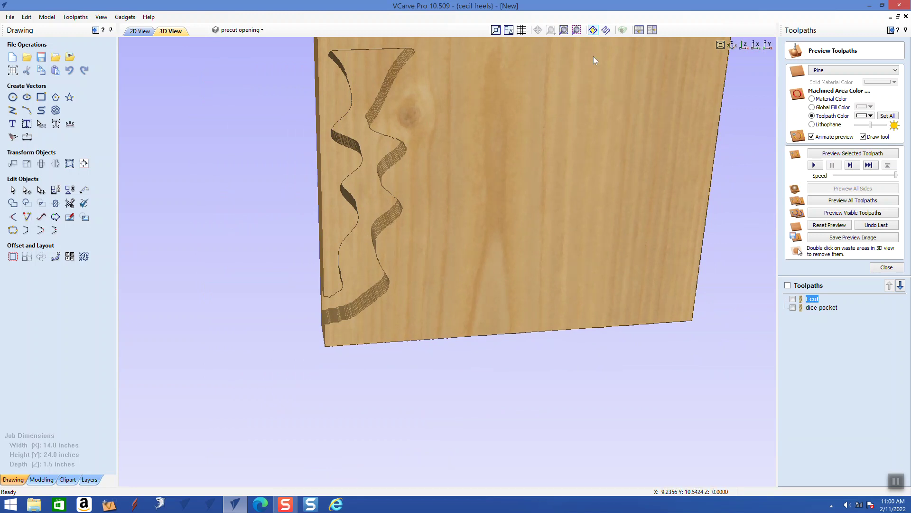
{"action": "left_click", "coordinate": [563, 30]}
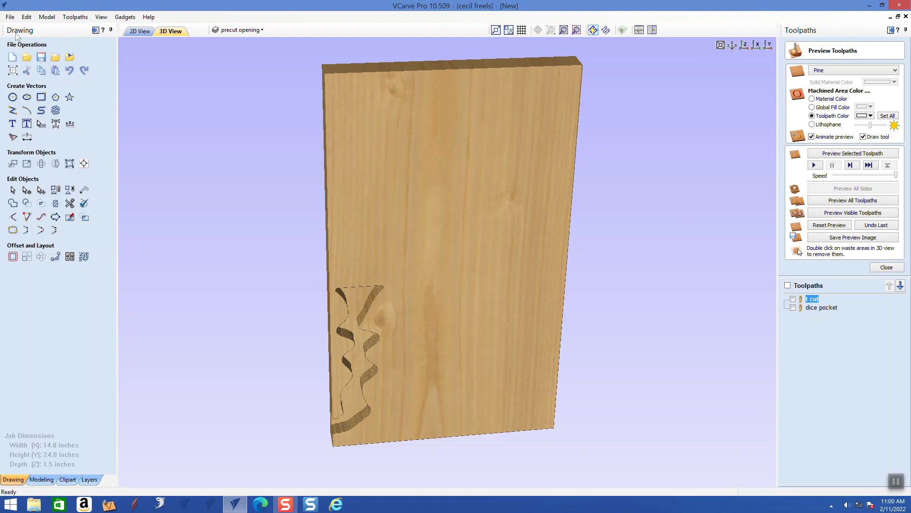
Mirror a copy of the chute outline and the two precut lines upward about their top edge, leaving out the tall rectangle.
{"action": "left_click", "coordinate": [140, 32]}
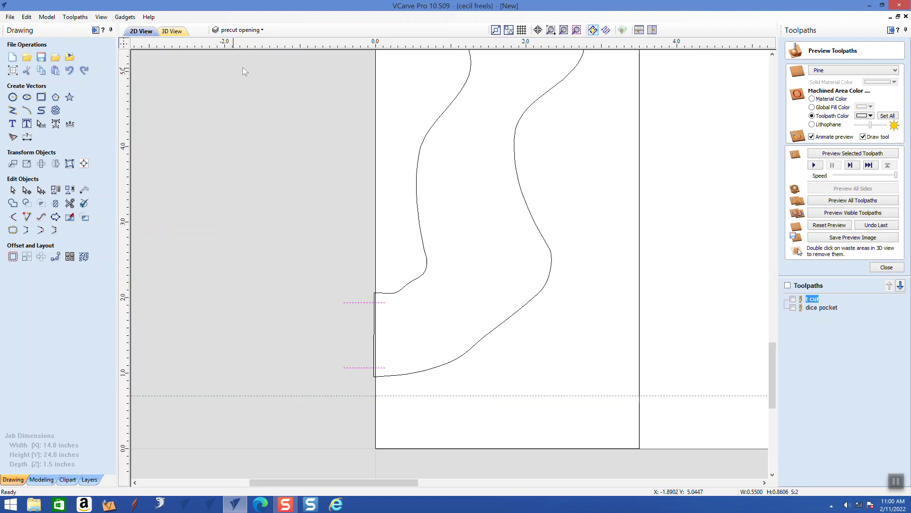
{"action": "left_click", "coordinate": [563, 30]}
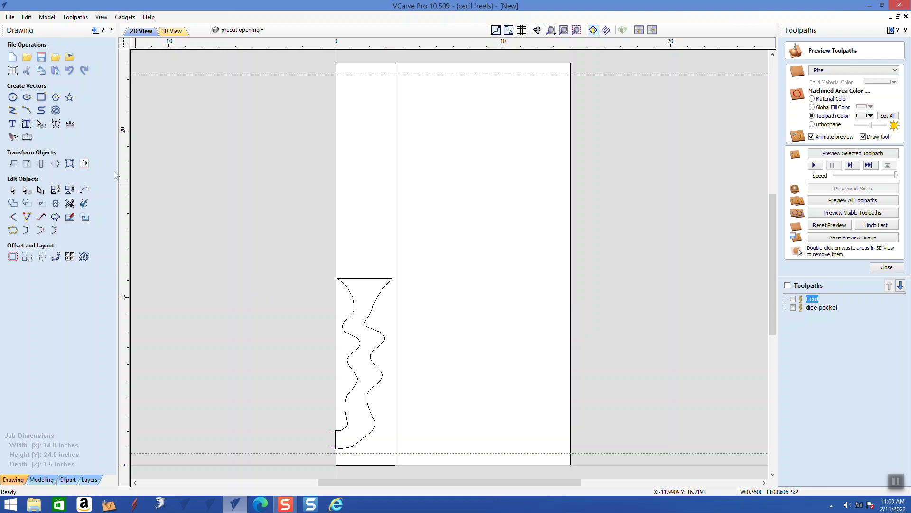
{"action": "left_click", "coordinate": [26, 17]}
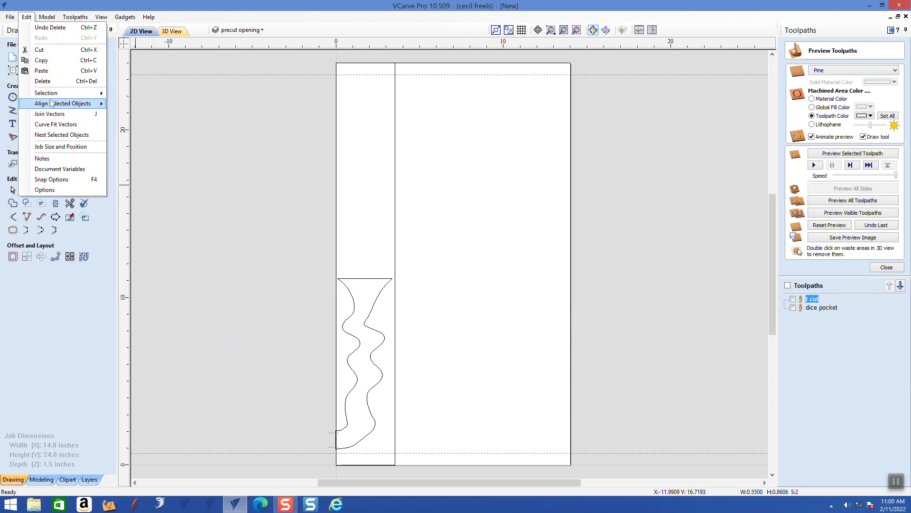
{"action": "mouse_move", "coordinate": [49, 95]}
{"action": "left_click", "coordinate": [122, 96]}
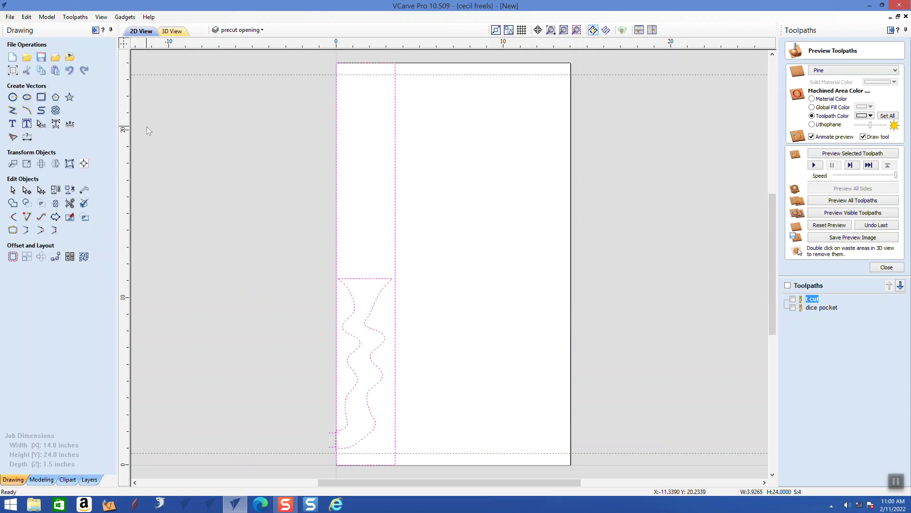
{"action": "left_click_drag", "start_coordinate": [347, 156], "coordinate": [313, 171]}
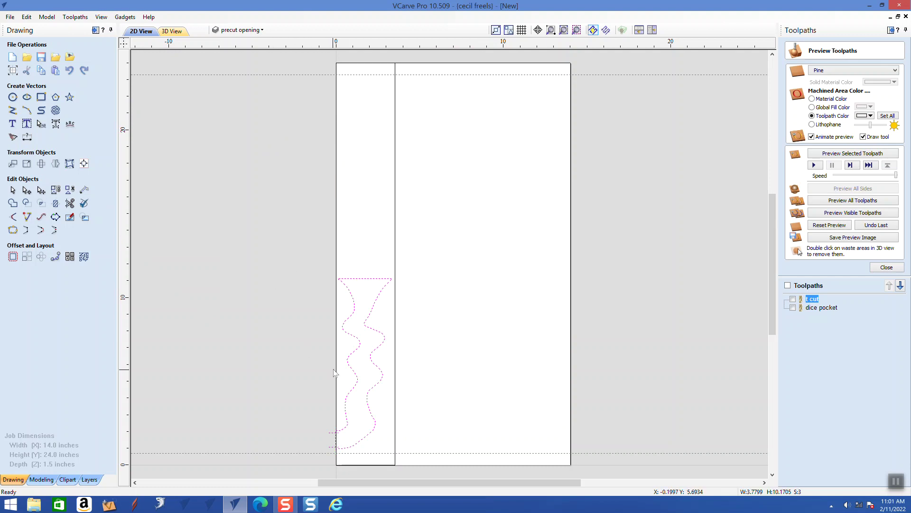
{"action": "left_click", "coordinate": [57, 166]}
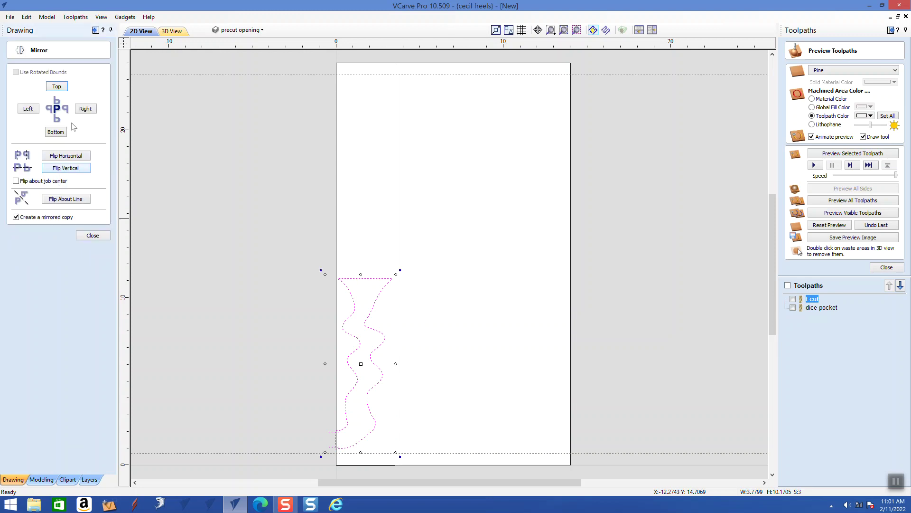
{"action": "left_click", "coordinate": [56, 86]}
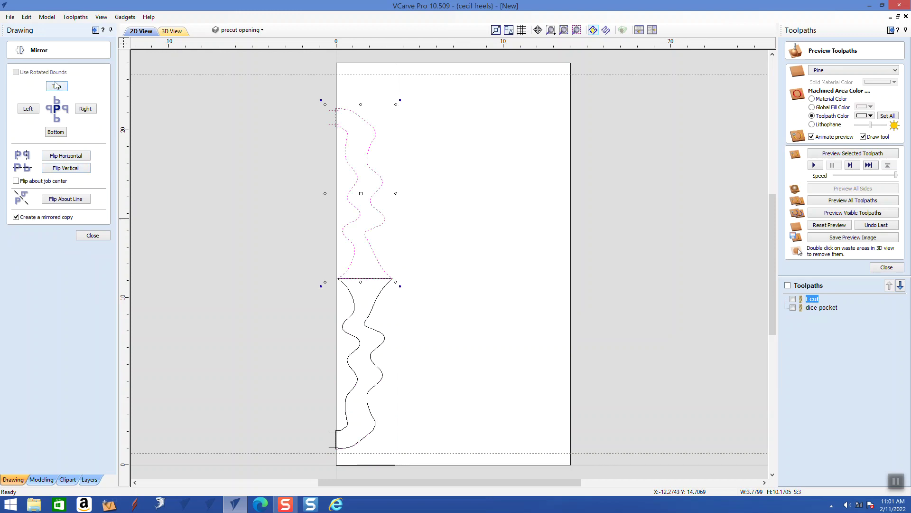
{"action": "left_click", "coordinate": [93, 236]}
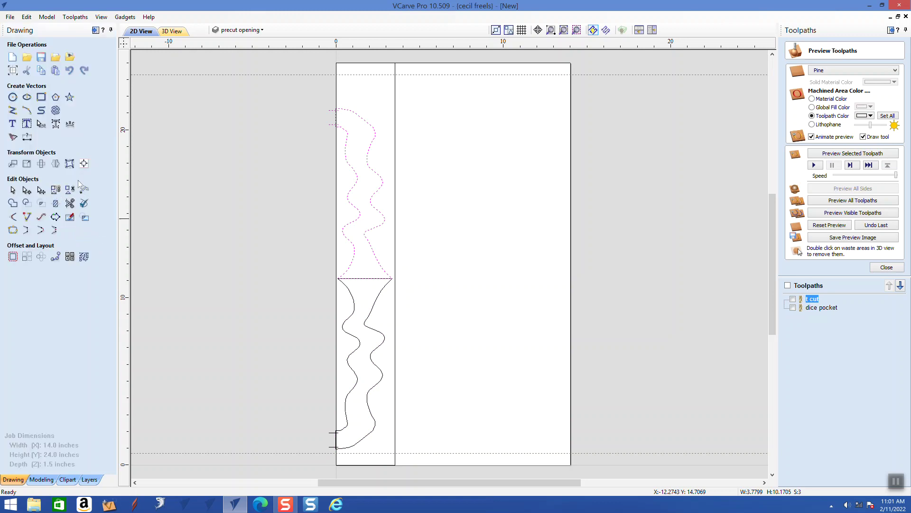
Try to centre the mirrored chute outline and precut lines vertically on the last selected vector, and undo the alignment.
{"action": "left_click", "coordinate": [84, 164]}
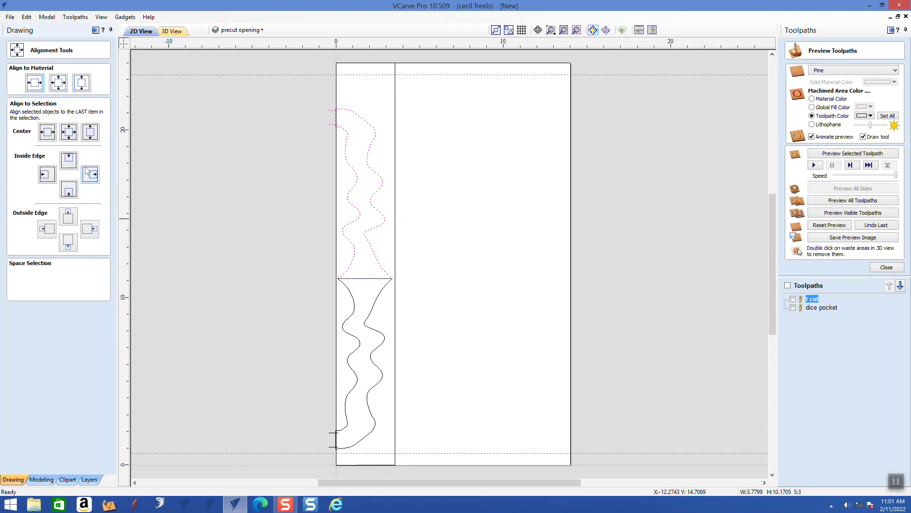
{"action": "left_click", "coordinate": [93, 135]}
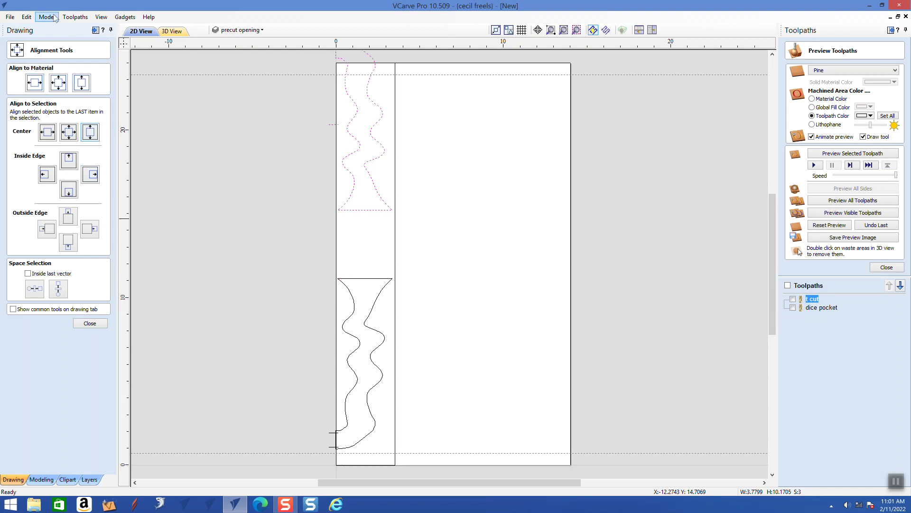
{"action": "left_click", "coordinate": [27, 17]}
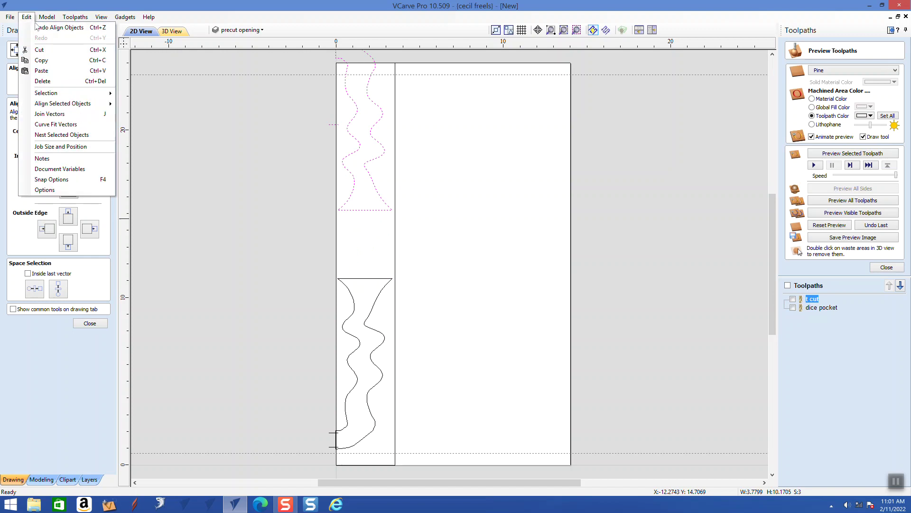
{"action": "left_click", "coordinate": [46, 27]}
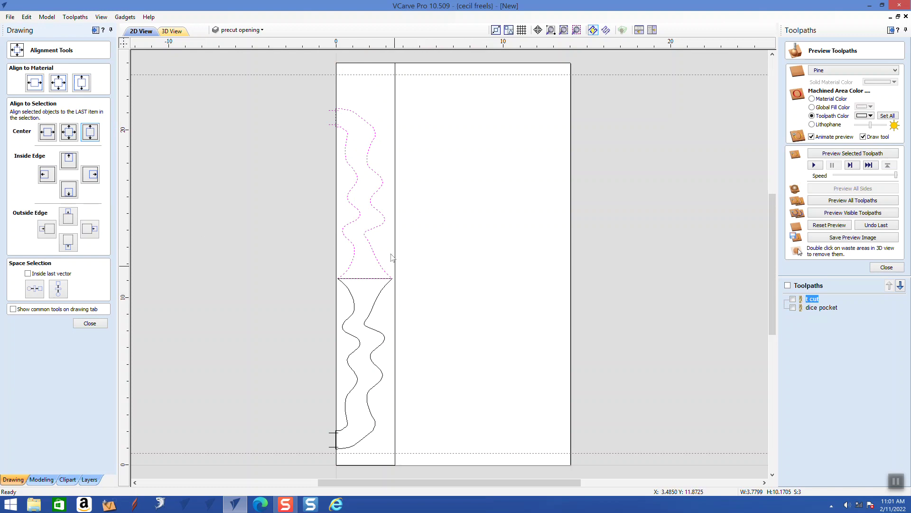
Select both chute outlines and all four precut lines, leaving out the tall rectangle, and centre them vertically in the material.
{"action": "left_click", "coordinate": [26, 17]}
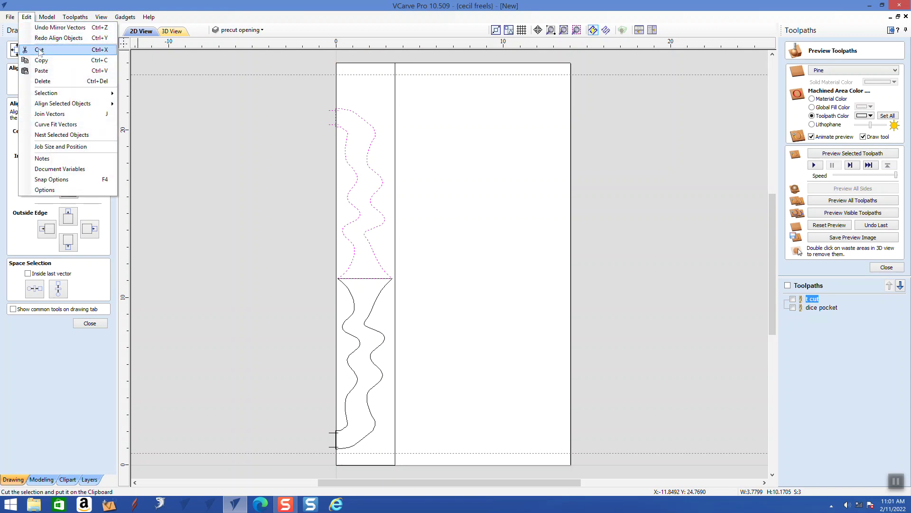
{"action": "mouse_move", "coordinate": [52, 94]}
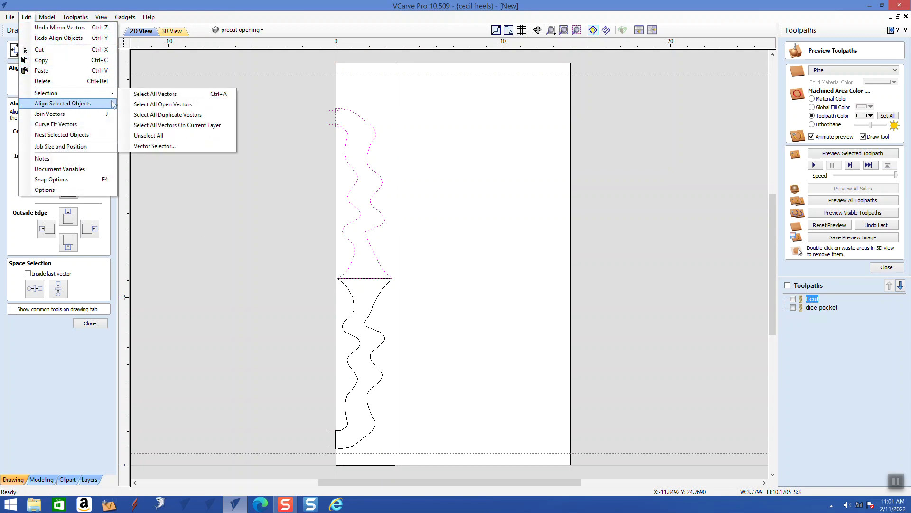
{"action": "left_click", "coordinate": [153, 94]}
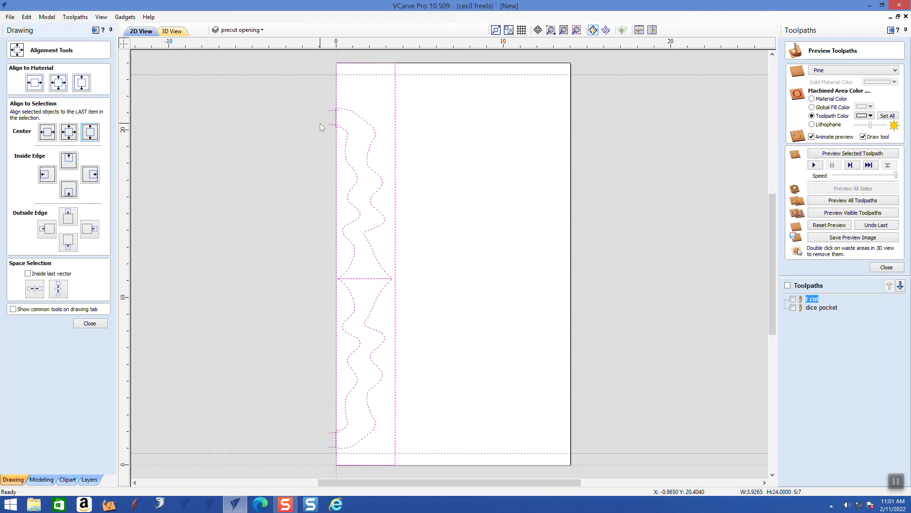
{"action": "left_click", "coordinate": [395, 98], "text": "shift"}
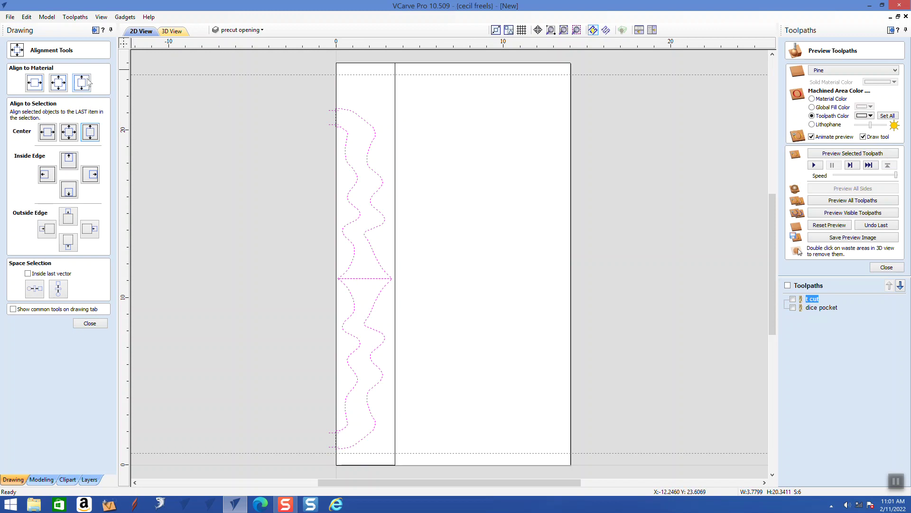
{"action": "left_click", "coordinate": [87, 83]}
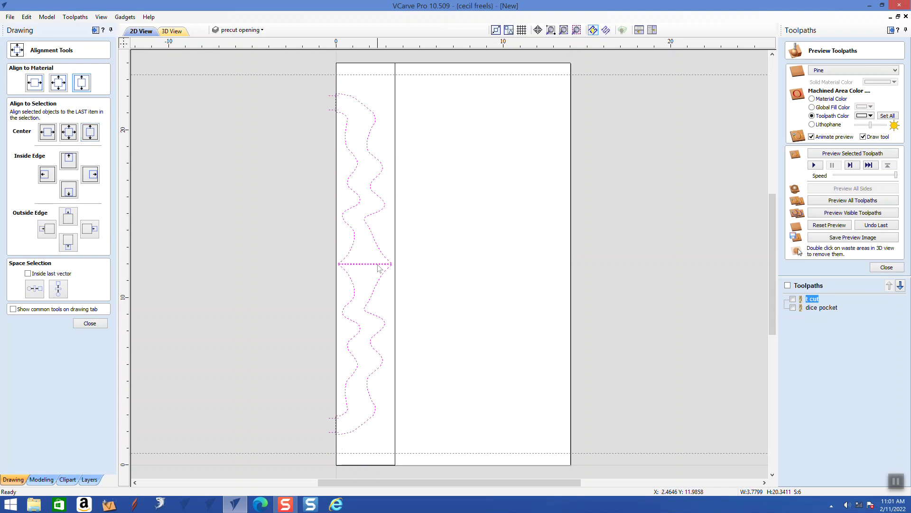
{"action": "scroll", "coordinate": [371, 281], "scroll_direction": "up", "scroll_amount": 4}
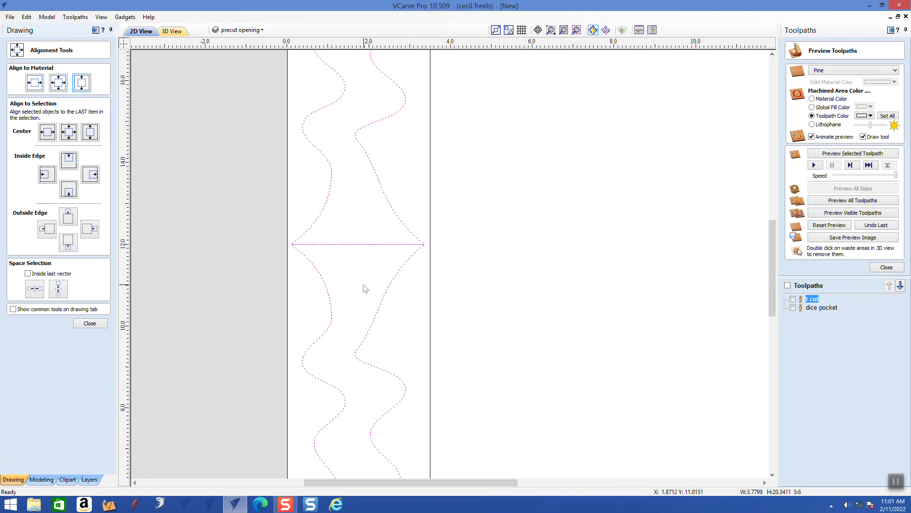
{"action": "scroll", "coordinate": [357, 259], "scroll_direction": "up", "scroll_amount": 4}
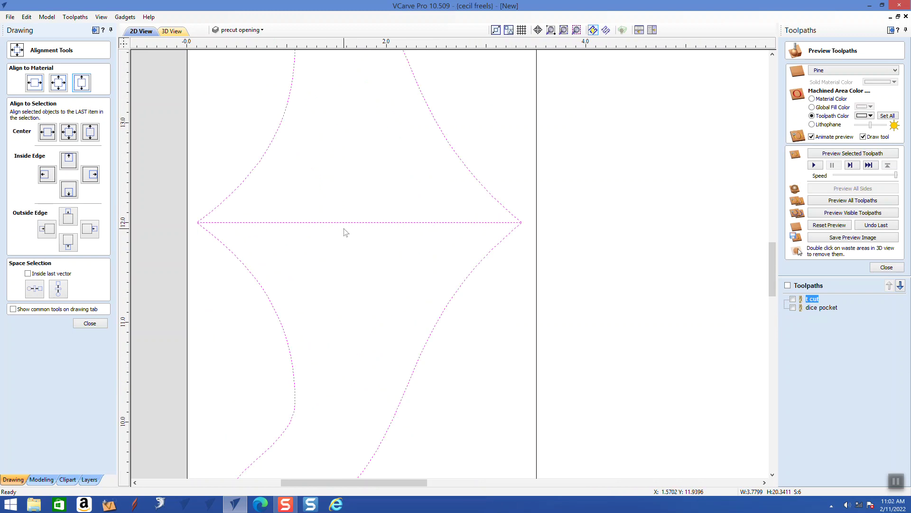
{"action": "left_click", "coordinate": [91, 323]}
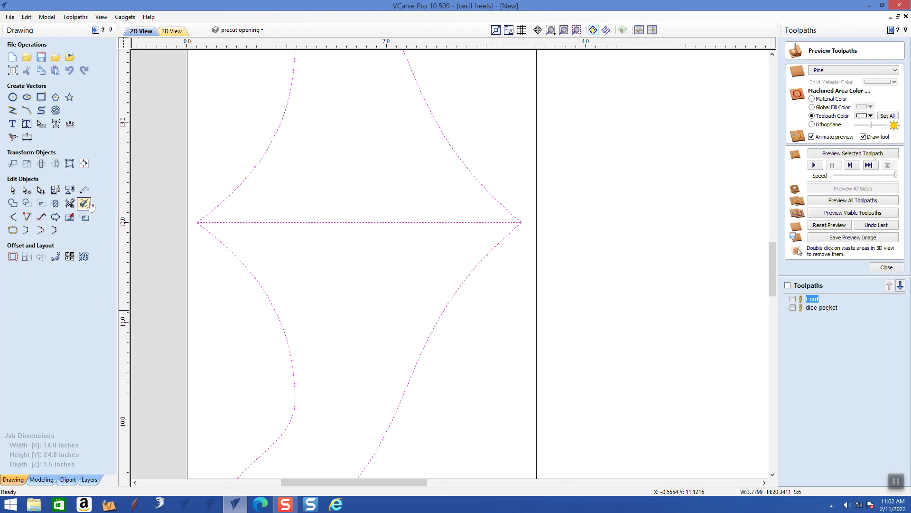
Try to trim away the shared horizontal line between the two chute outlines, and undo the trim.
{"action": "left_click", "coordinate": [70, 203]}
{"action": "left_click", "coordinate": [305, 221]}
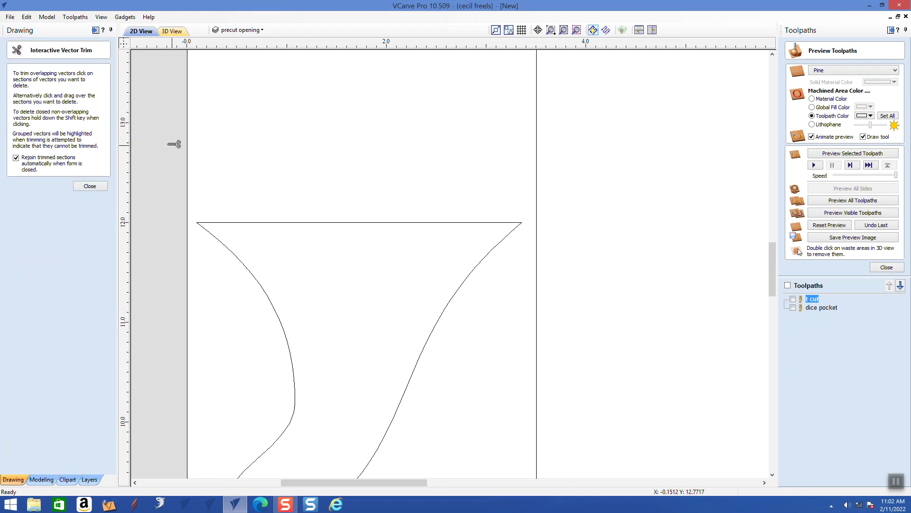
{"action": "left_click", "coordinate": [27, 17]}
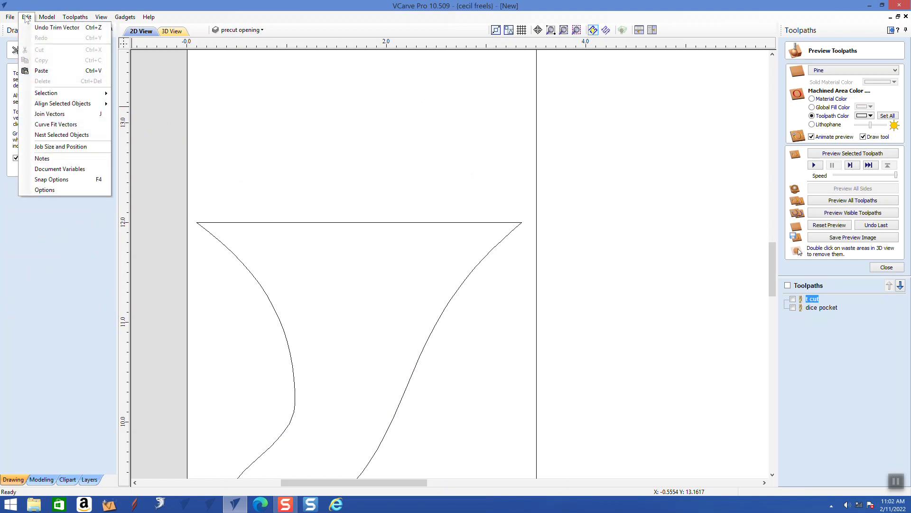
{"action": "left_click", "coordinate": [39, 28]}
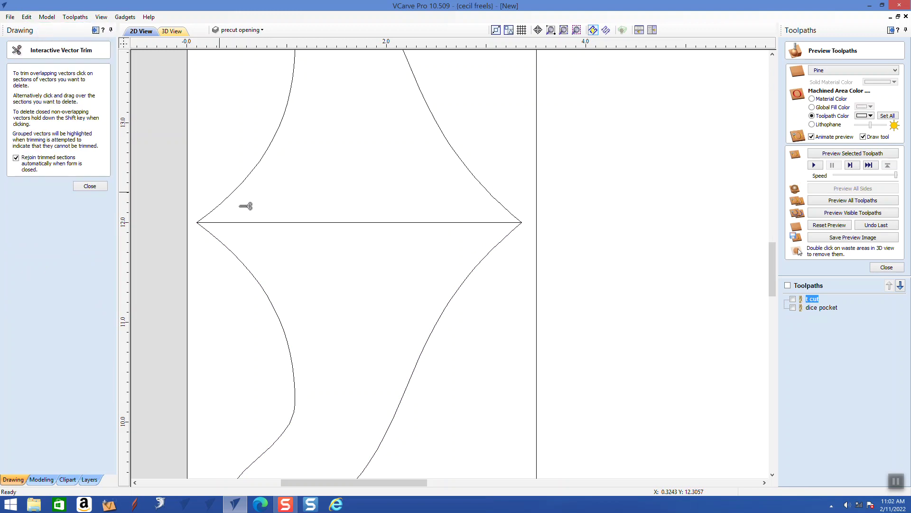
{"action": "scroll", "coordinate": [354, 264], "scroll_direction": "up", "scroll_amount": 1}
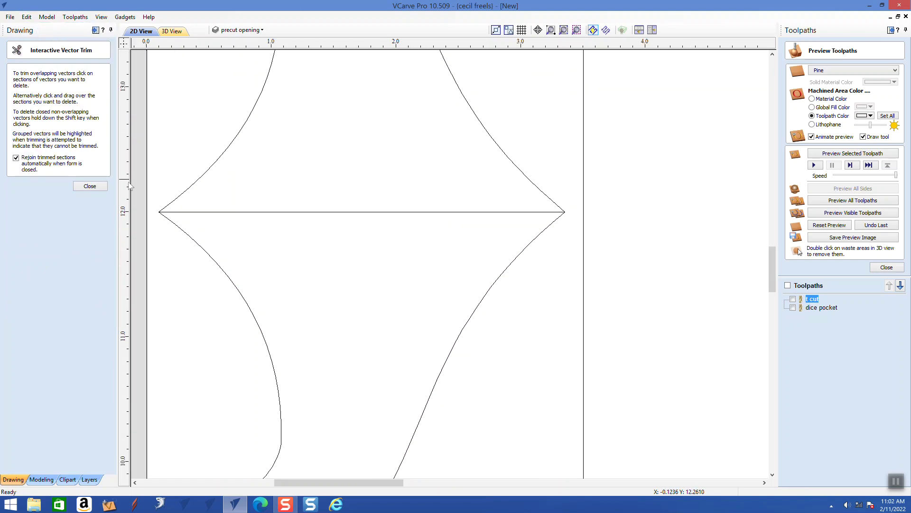
{"action": "left_click", "coordinate": [90, 187]}
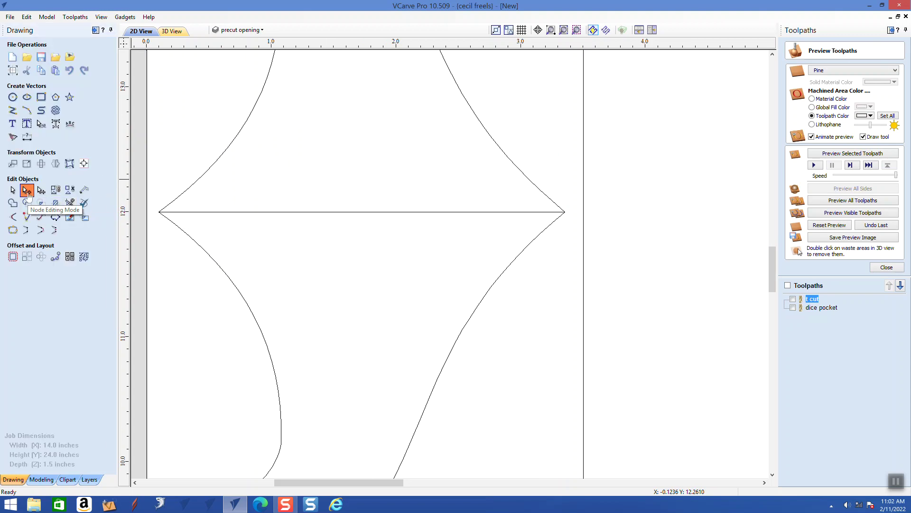
Inspect the nodes of the upper and lower chute outlines where they meet along the shared horizontal line.
{"action": "double_click", "coordinate": [225, 215]}
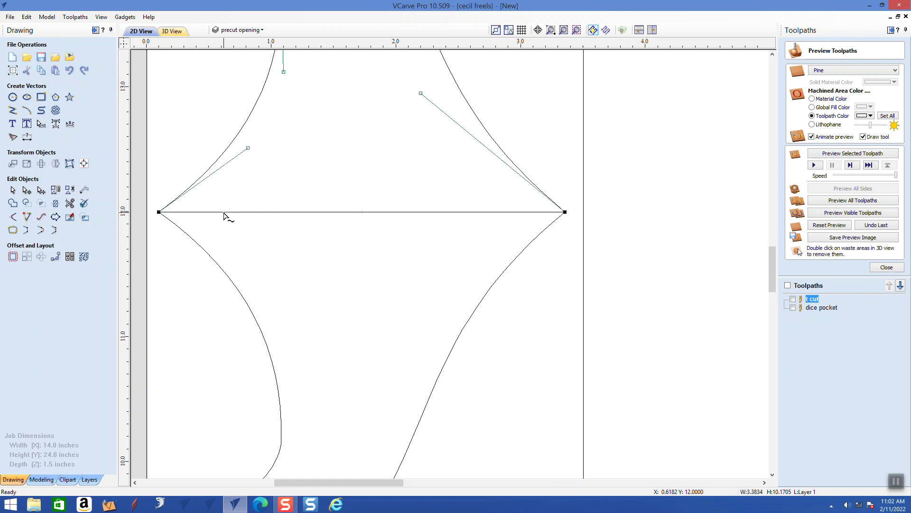
{"action": "left_click", "coordinate": [217, 264]}
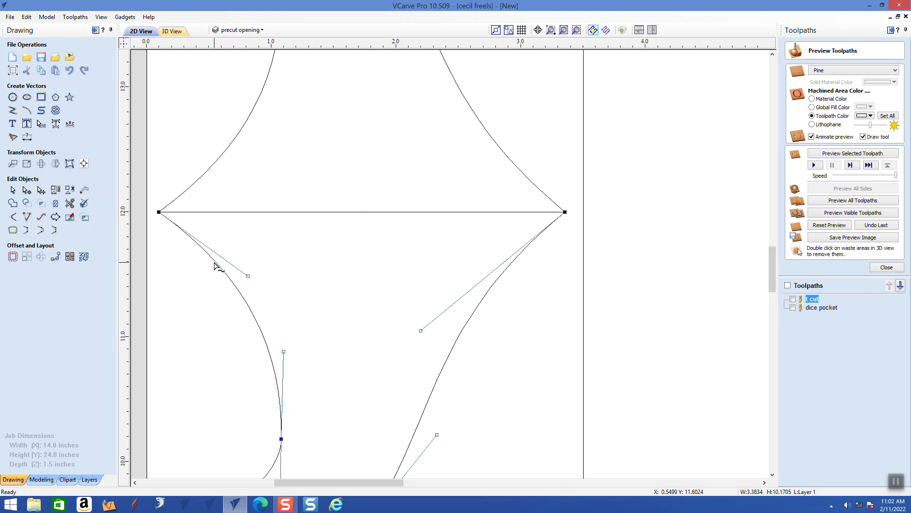
{"action": "scroll", "coordinate": [238, 248], "scroll_direction": "up", "scroll_amount": 2}
{"action": "scroll", "coordinate": [239, 247], "scroll_direction": "down", "scroll_amount": 3}
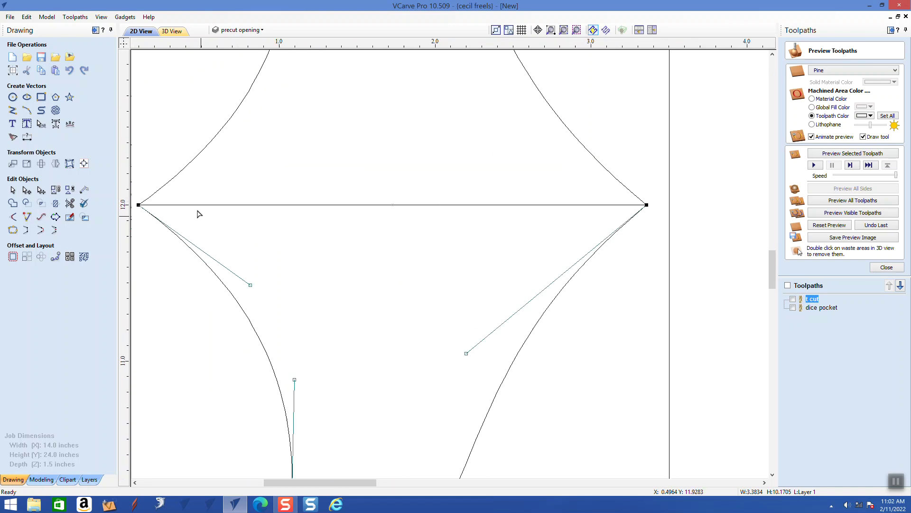
{"action": "left_click", "coordinate": [159, 190]}
{"action": "left_click", "coordinate": [165, 230]}
Try to join the upper and lower chute outlines into one vector with a 0.01 inch tolerance.
{"action": "left_click", "coordinate": [26, 16]}
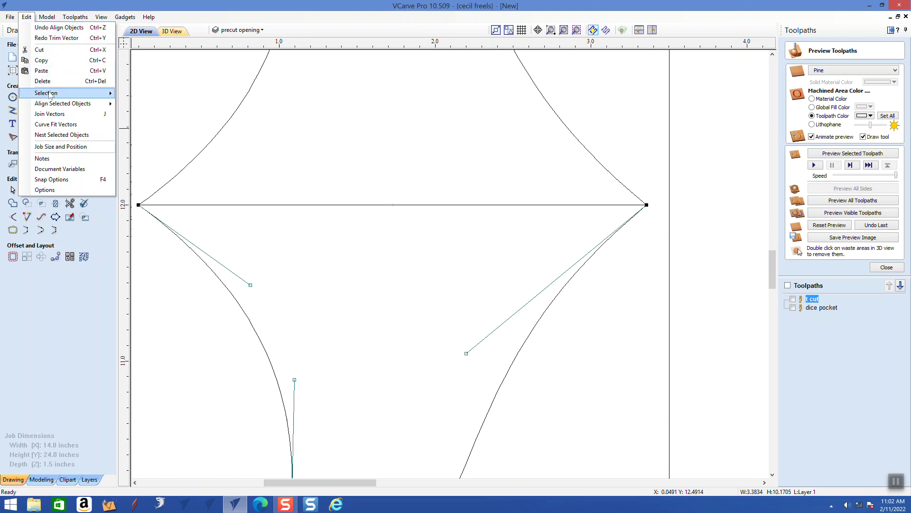
{"action": "left_click", "coordinate": [54, 113]}
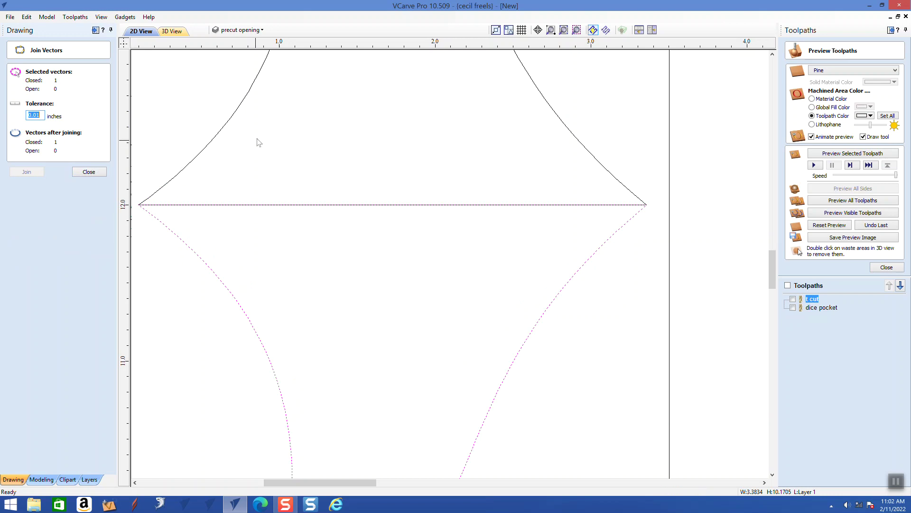
{"action": "left_click_drag", "start_coordinate": [260, 132], "coordinate": [158, 149]}
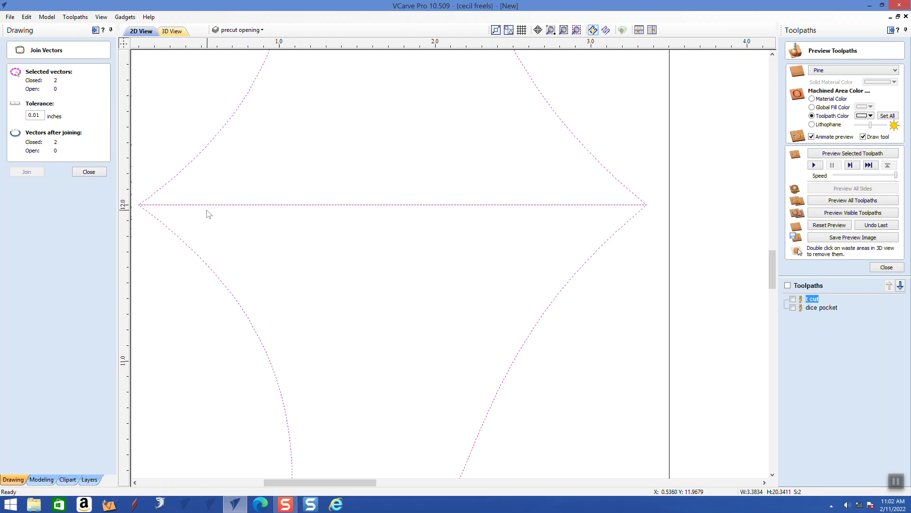
{"action": "left_click", "coordinate": [95, 174]}
{"action": "scroll", "coordinate": [287, 218], "scroll_direction": "up", "scroll_amount": 3}
{"action": "scroll", "coordinate": [287, 215], "scroll_direction": "down", "scroll_amount": 4}
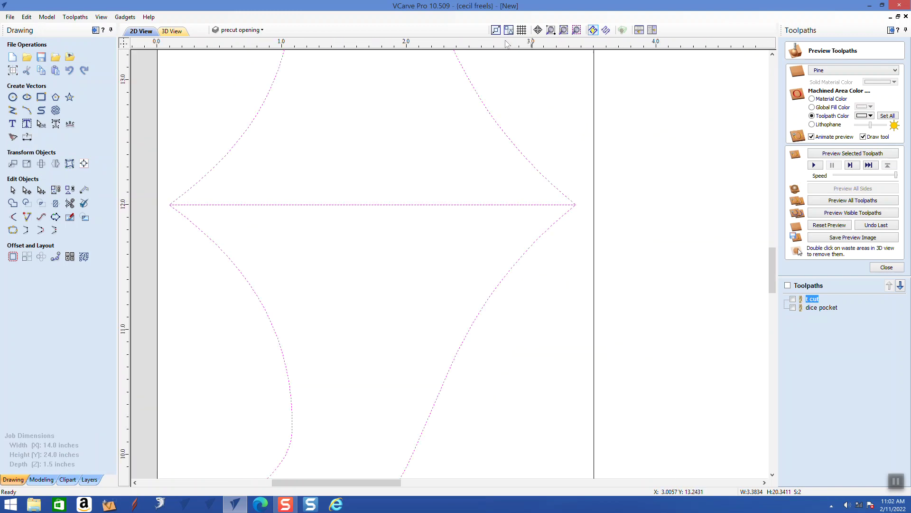
Nudge the upper chute outline and its two precut lines up to leave a gap of about 0.11 inch above the lower outline.
{"action": "left_click", "coordinate": [359, 158]}
{"action": "scroll", "coordinate": [346, 154], "scroll_direction": "down", "scroll_amount": 4}
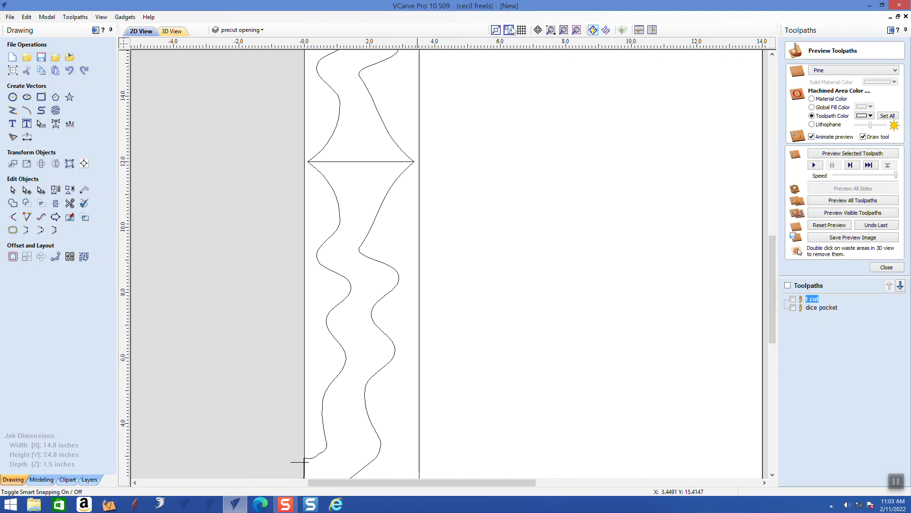
{"action": "left_click", "coordinate": [564, 30]}
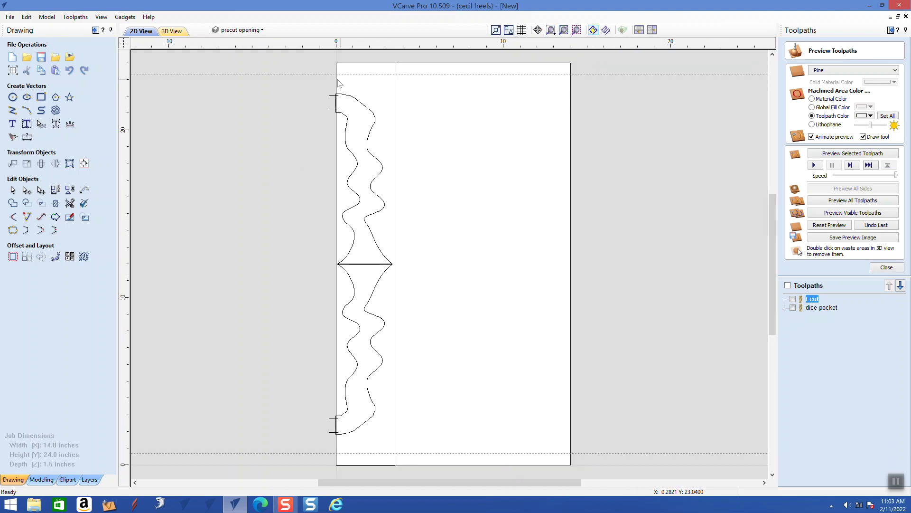
{"action": "left_click_drag", "start_coordinate": [303, 83], "coordinate": [386, 143]}
{"action": "left_click", "coordinate": [361, 190], "text": "shift"}
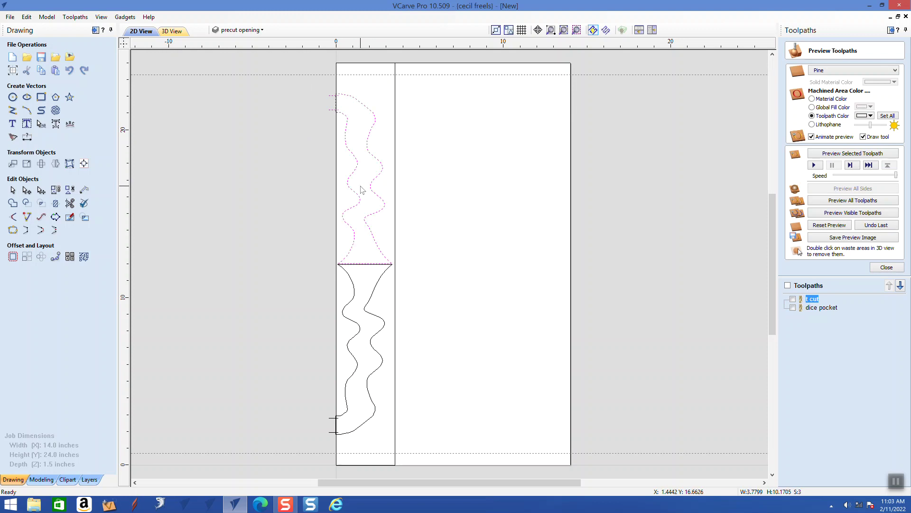
{"action": "key", "text": "Up"}
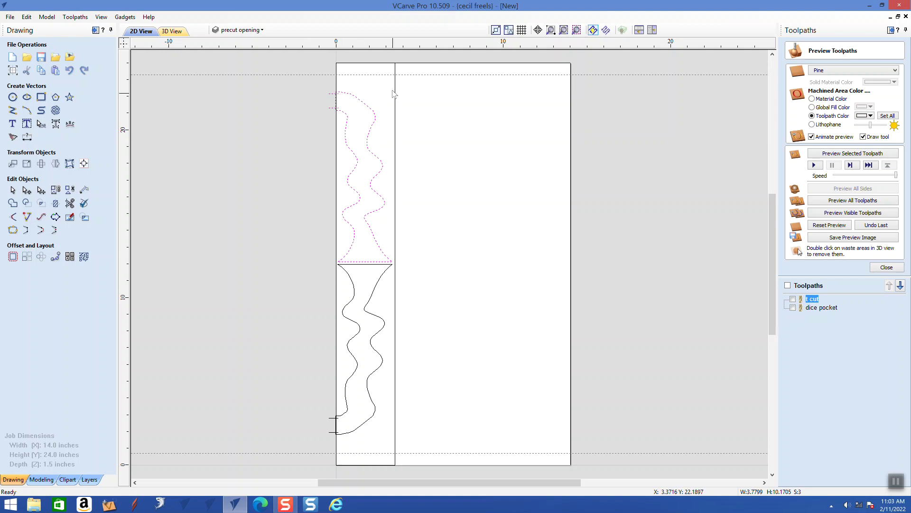
Draw a vertical line about 0.11 inch long joining the left corners of the upper and lower chute outlines.
{"action": "left_click", "coordinate": [550, 30]}
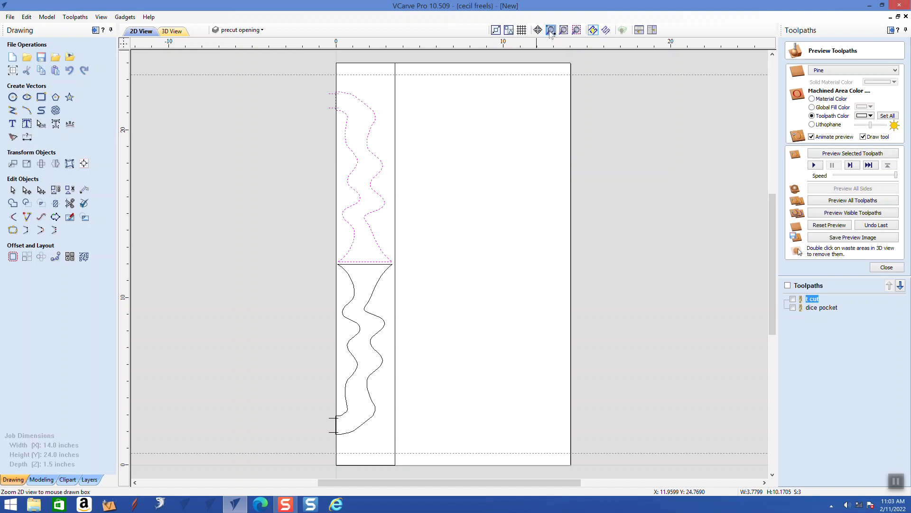
{"action": "left_click_drag", "start_coordinate": [327, 252], "coordinate": [422, 286]}
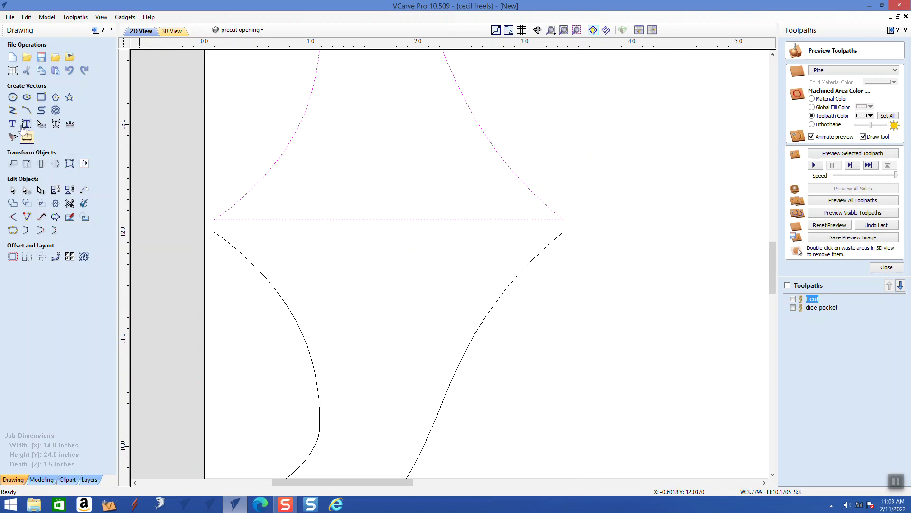
{"action": "left_click", "coordinate": [12, 110]}
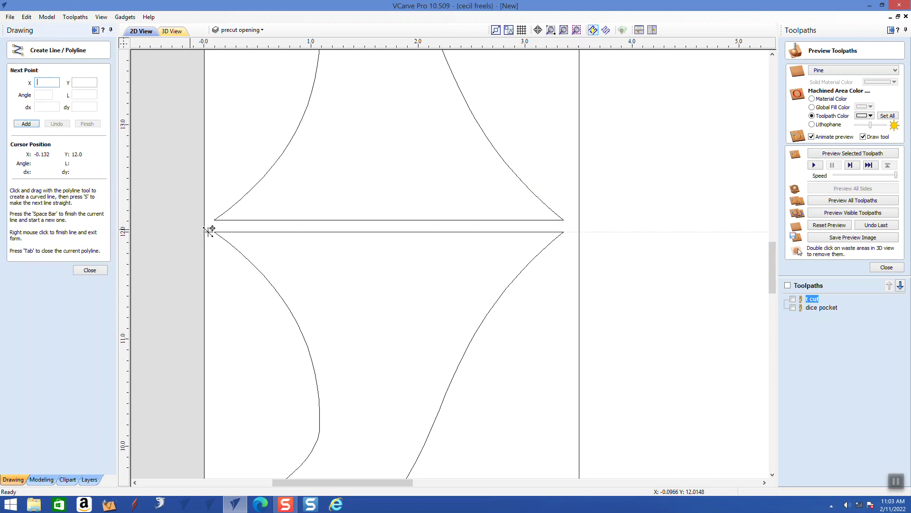
{"action": "scroll", "coordinate": [219, 226], "scroll_direction": "up", "scroll_amount": 2}
{"action": "scroll", "coordinate": [218, 226], "scroll_direction": "up", "scroll_amount": 1}
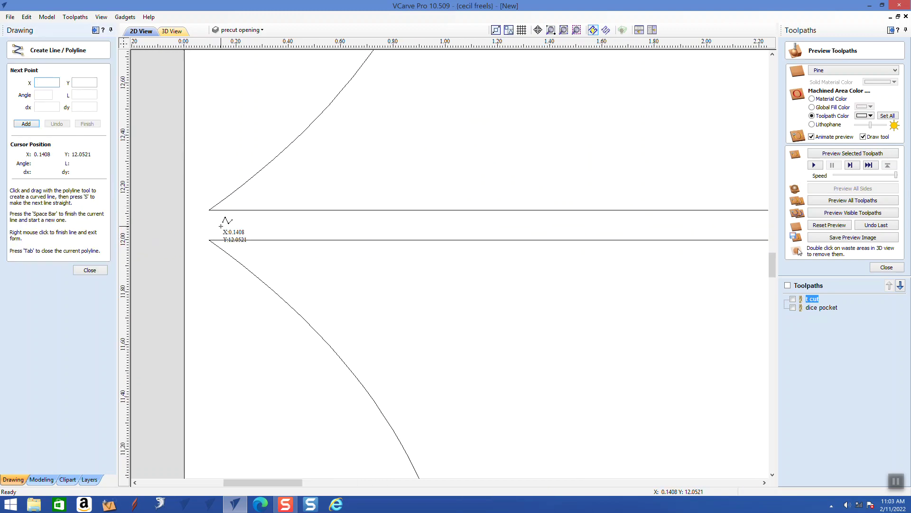
{"action": "left_click", "coordinate": [210, 210]}
{"action": "left_click", "coordinate": [210, 241]}
{"action": "key", "text": "space"}
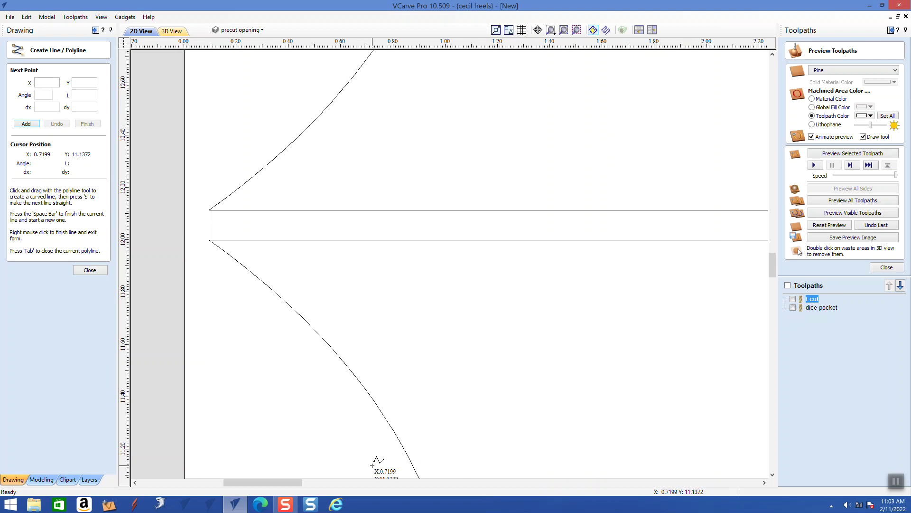
Close the other side of the gap with a 0.1135 inch vertical line between the right corners of the two chute outlines.
{"action": "left_click_drag", "start_coordinate": [282, 486], "coordinate": [350, 493]}
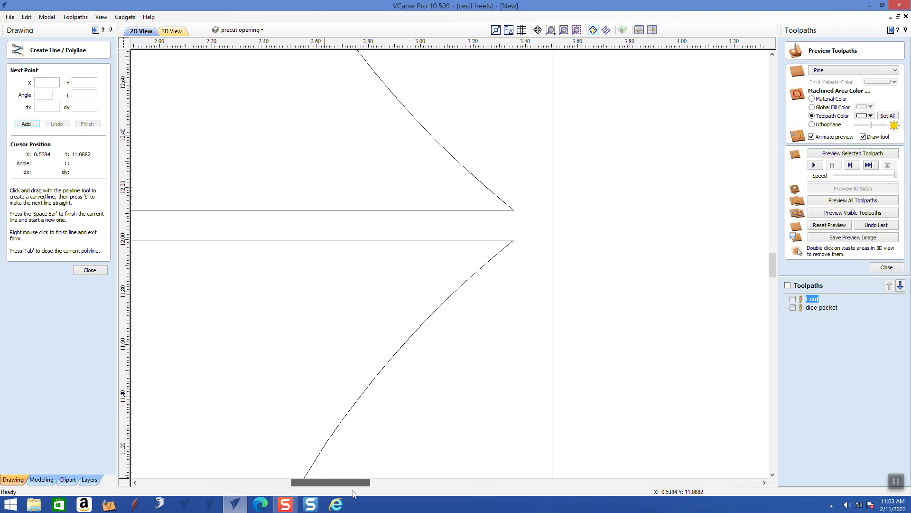
{"action": "left_click", "coordinate": [514, 211]}
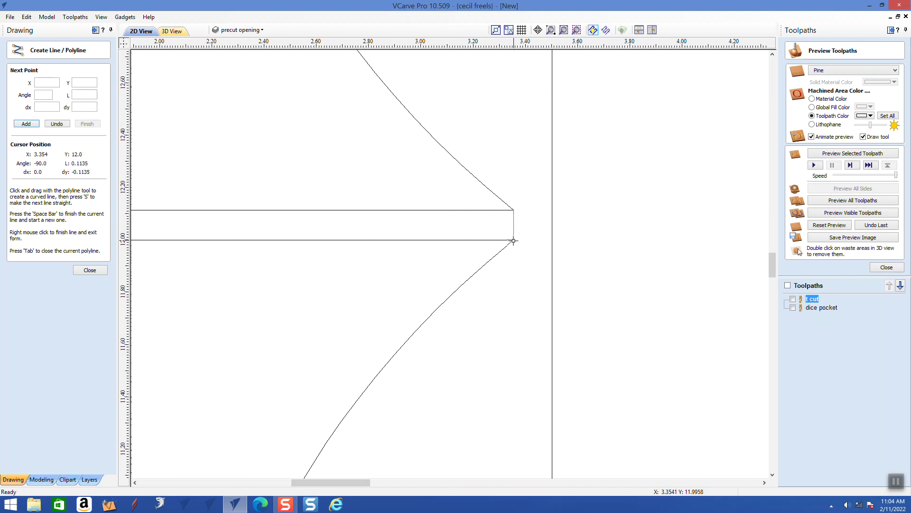
{"action": "left_click", "coordinate": [513, 241]}
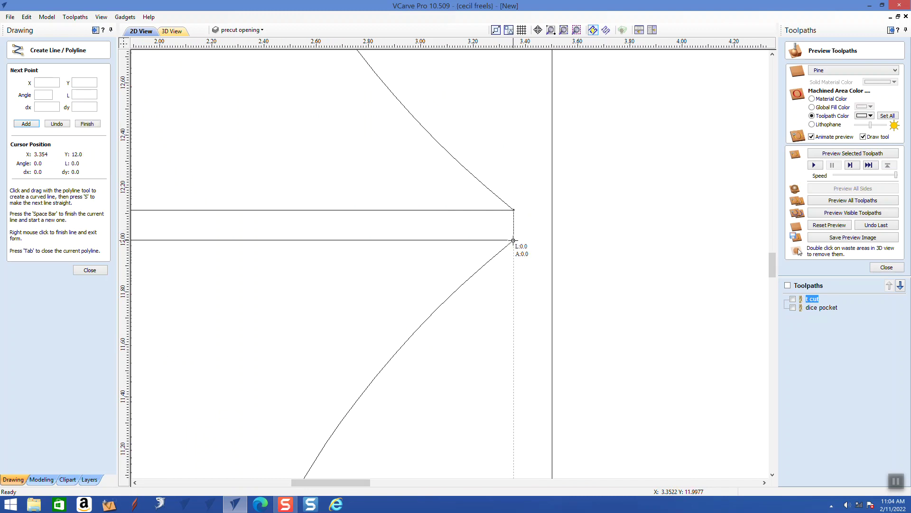
{"action": "key", "text": "space"}
{"action": "right_click", "coordinate": [513, 241]}
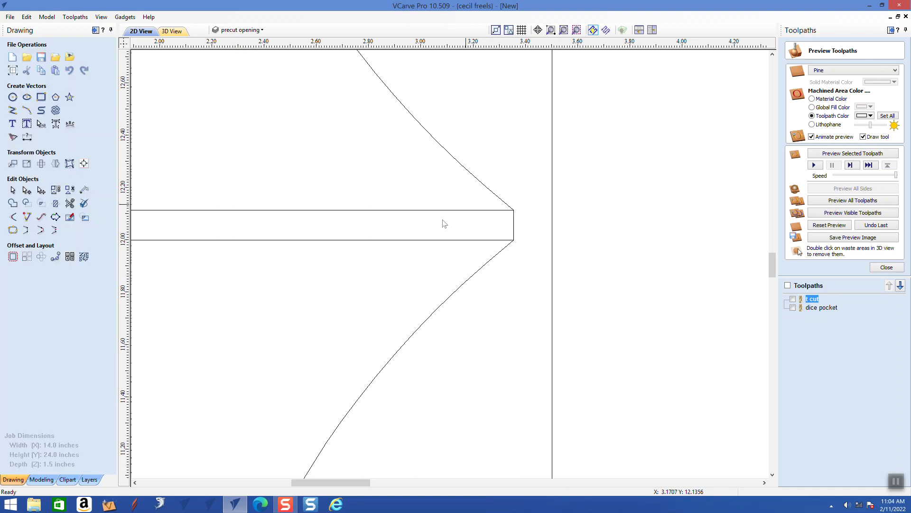
Trim away both horizontal lines between the chutes so that the two outlines rejoin as one closed vector.
{"action": "left_click", "coordinate": [83, 204]}
{"action": "left_click", "coordinate": [194, 210]}
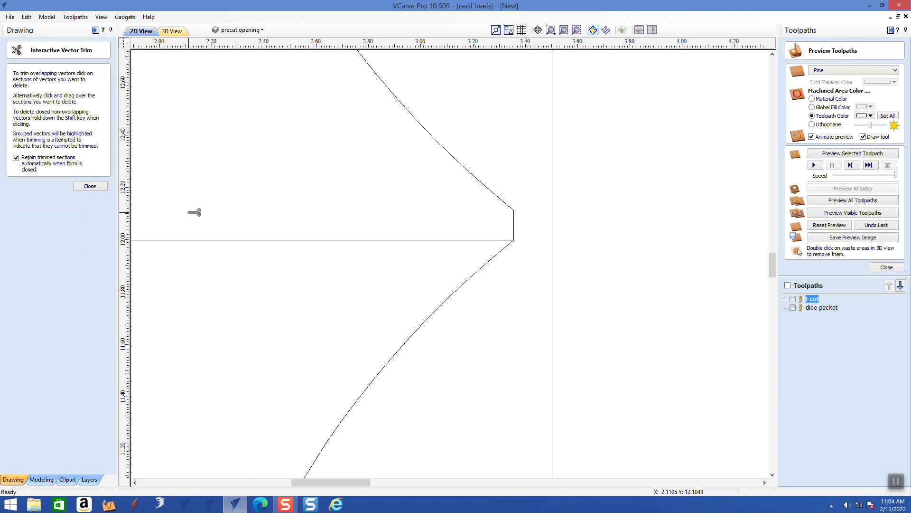
{"action": "left_click", "coordinate": [202, 240]}
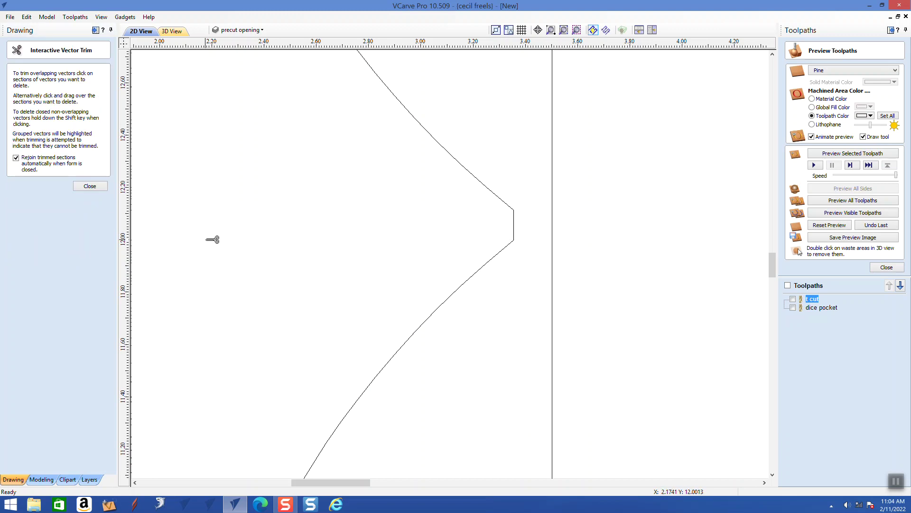
{"action": "left_click", "coordinate": [564, 30]}
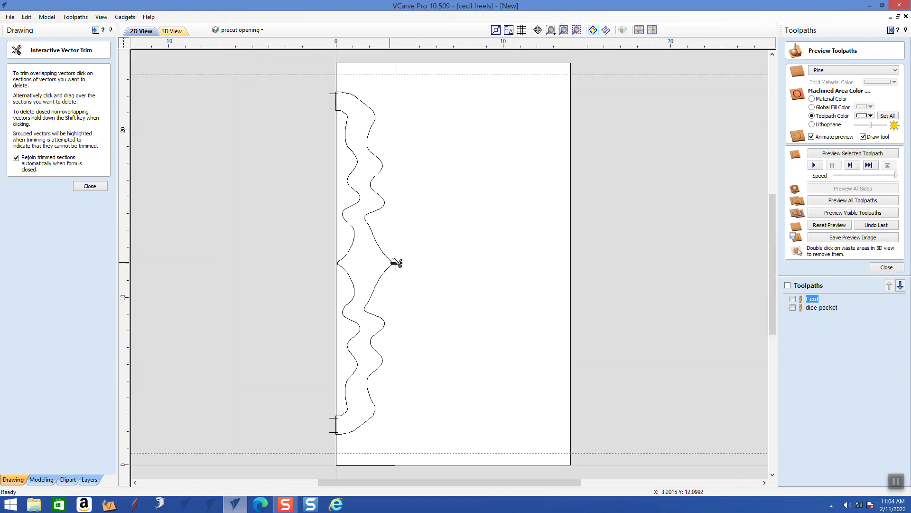
{"action": "left_click", "coordinate": [89, 186]}
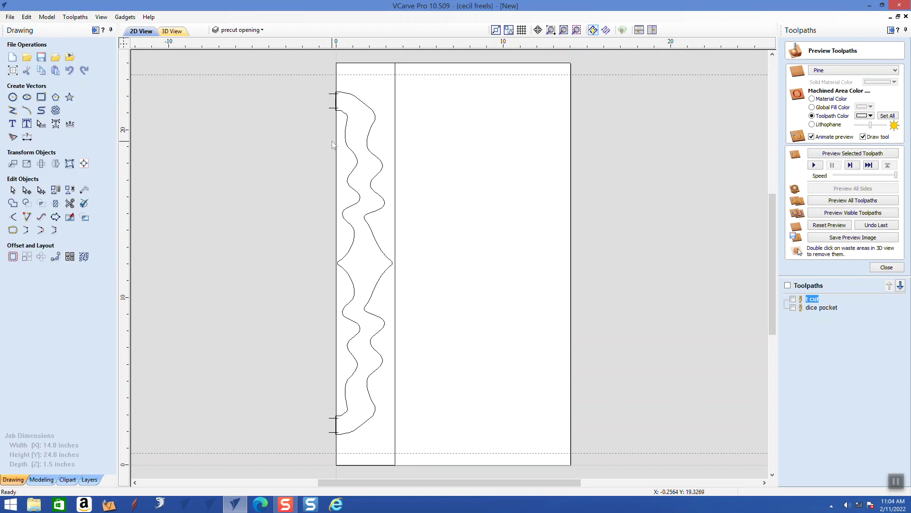
Recalculate the dice pocket toolpath using the combined chute outline.
{"action": "left_click_drag", "start_coordinate": [355, 132], "coordinate": [350, 159]}
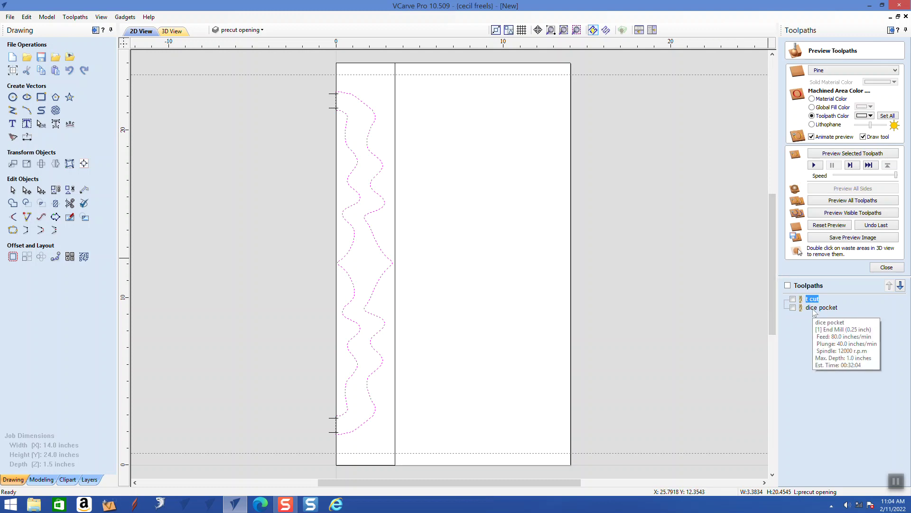
{"action": "double_click", "coordinate": [813, 308]}
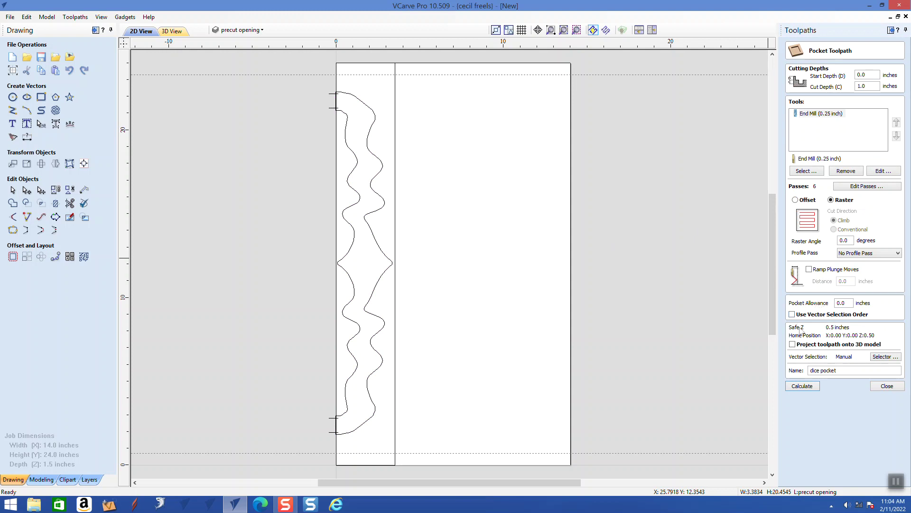
{"action": "left_click", "coordinate": [802, 386]}
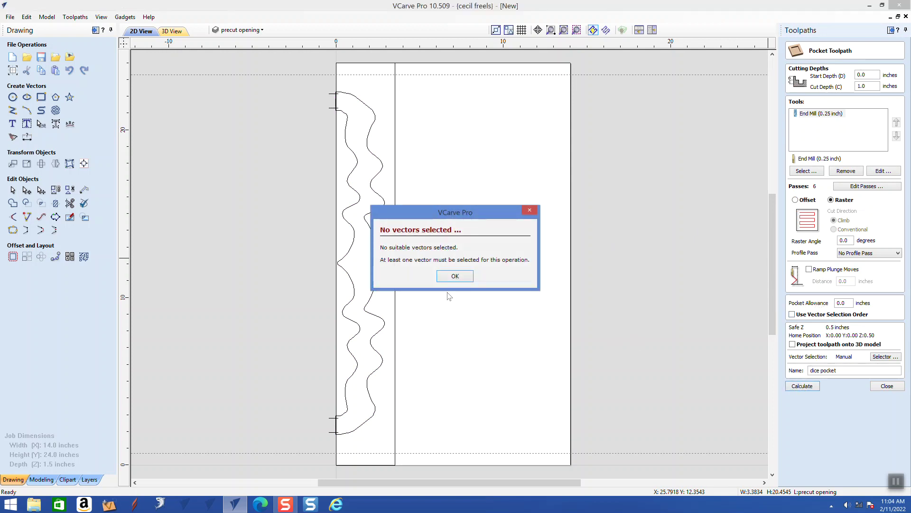
{"action": "left_click", "coordinate": [453, 277]}
{"action": "mouse_move", "coordinate": [384, 285]}
{"action": "left_mouse_down"}
{"action": "mouse_move", "coordinate": [375, 292]}
{"action": "mouse_move", "coordinate": [367, 422]}
{"action": "left_mouse_up"}
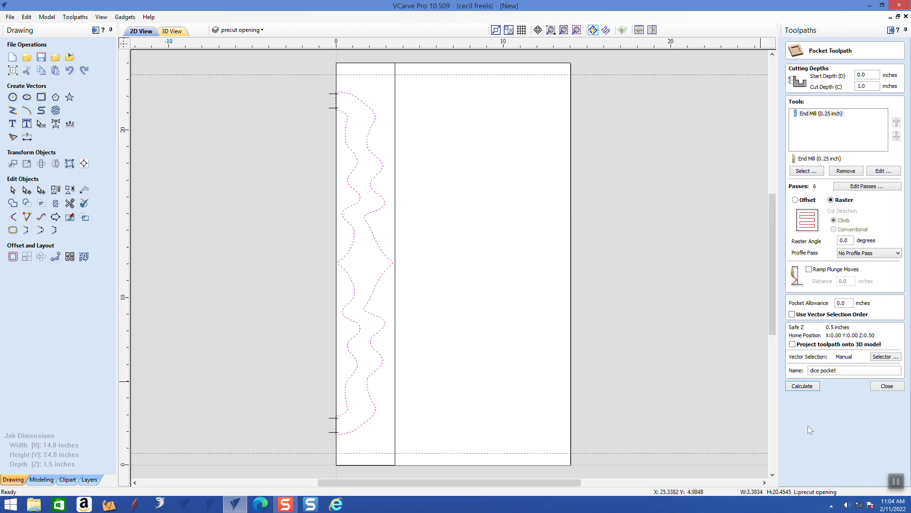
{"action": "left_click", "coordinate": [795, 387]}
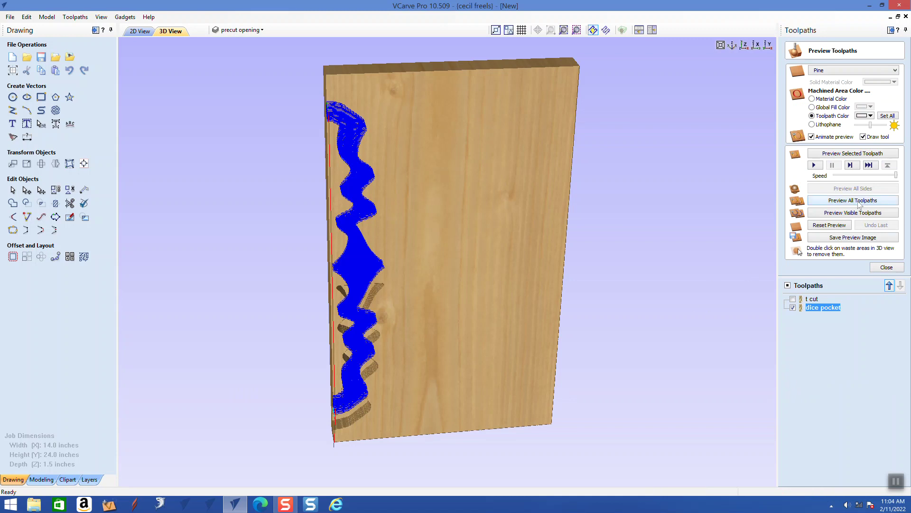
Preview the dice pocket cut and examine the pocket walls and openings in 3D from several angles.
{"action": "left_click", "coordinate": [830, 212]}
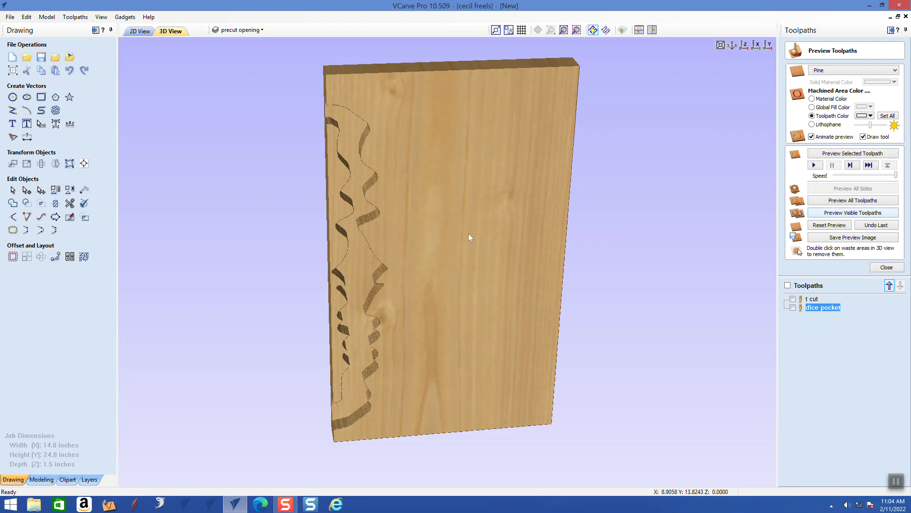
{"action": "left_click_drag", "start_coordinate": [402, 217], "coordinate": [417, 141]}
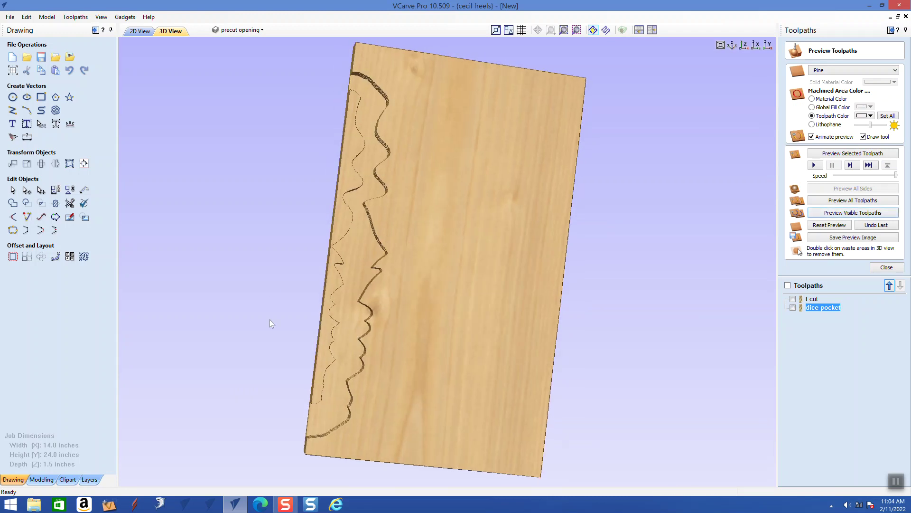
{"action": "mouse_move", "coordinate": [362, 204]}
{"action": "left_mouse_down"}
{"action": "mouse_move", "coordinate": [405, 210]}
{"action": "mouse_move", "coordinate": [373, 289]}
{"action": "mouse_move", "coordinate": [351, 152]}
{"action": "mouse_move", "coordinate": [355, 200]}
{"action": "left_mouse_up"}
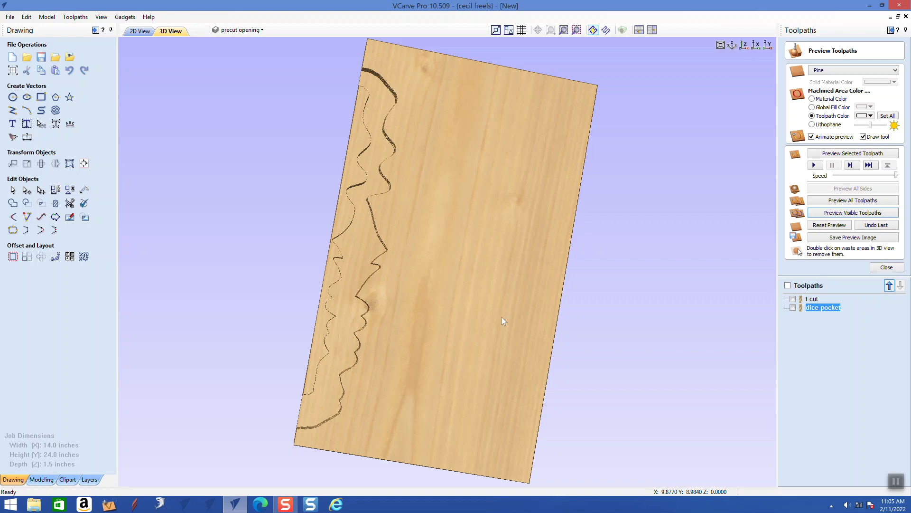
{"action": "left_click_drag", "start_coordinate": [569, 264], "coordinate": [459, 264]}
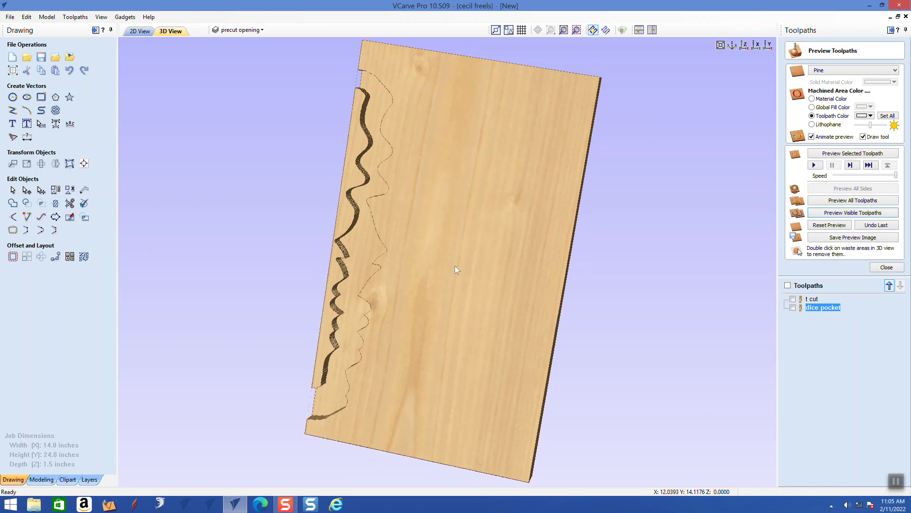
{"action": "left_click_drag", "start_coordinate": [439, 307], "coordinate": [510, 246]}
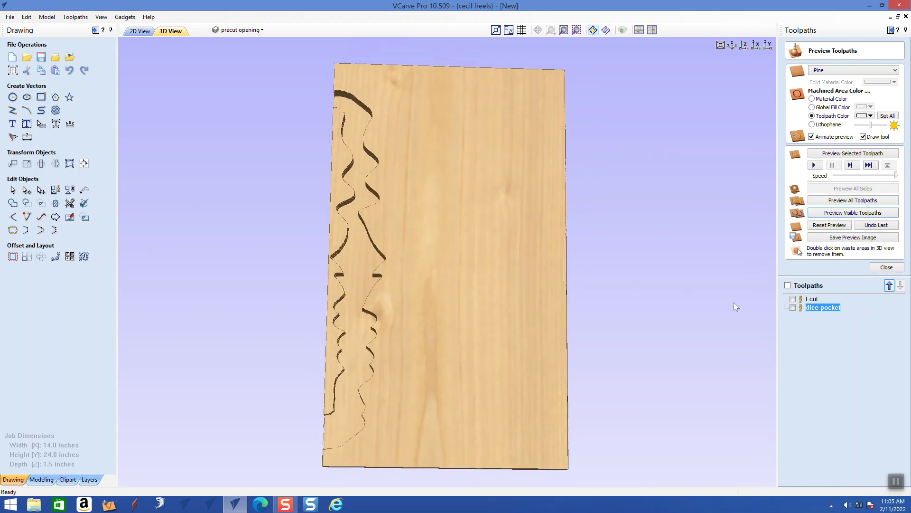
Add the two upper precut lines to the t cut profile toolpath's vectors and recalculate it.
{"action": "left_click", "coordinate": [140, 31]}
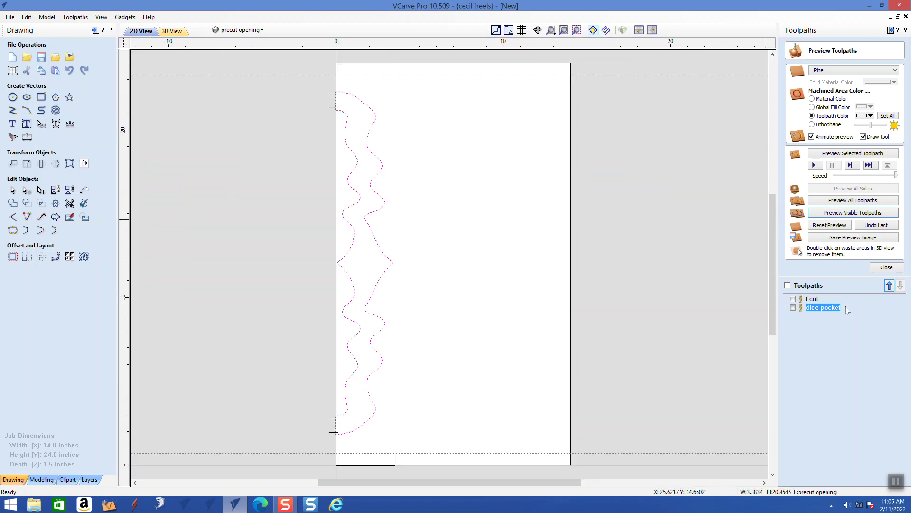
{"action": "double_click", "coordinate": [813, 299]}
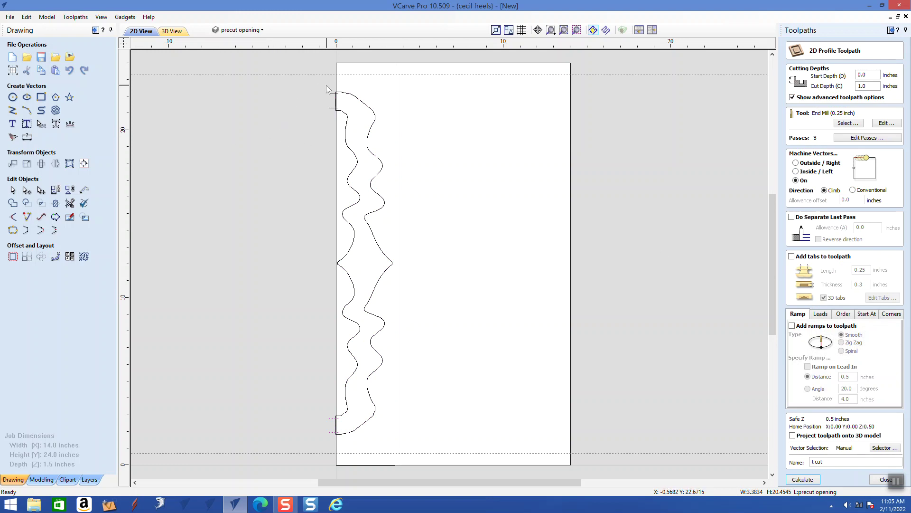
{"action": "left_click_drag", "start_coordinate": [332, 86], "coordinate": [323, 122]}
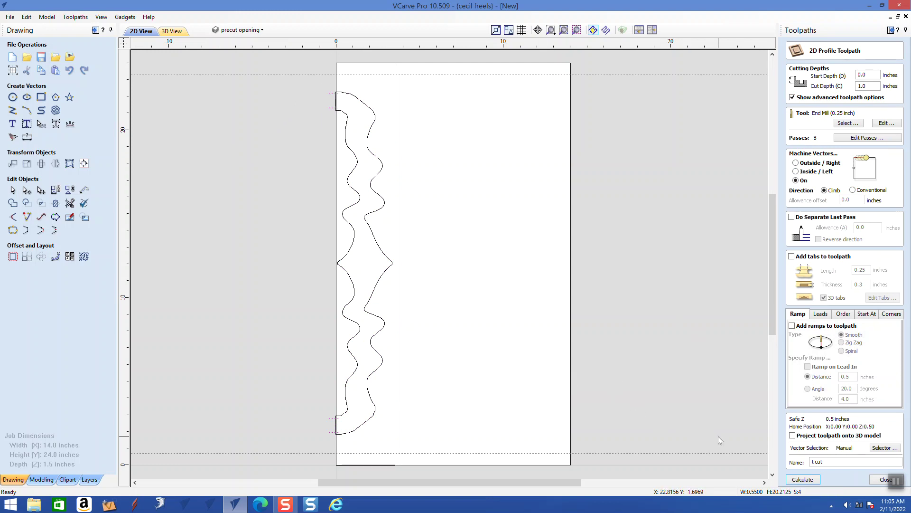
{"action": "left_click", "coordinate": [807, 480]}
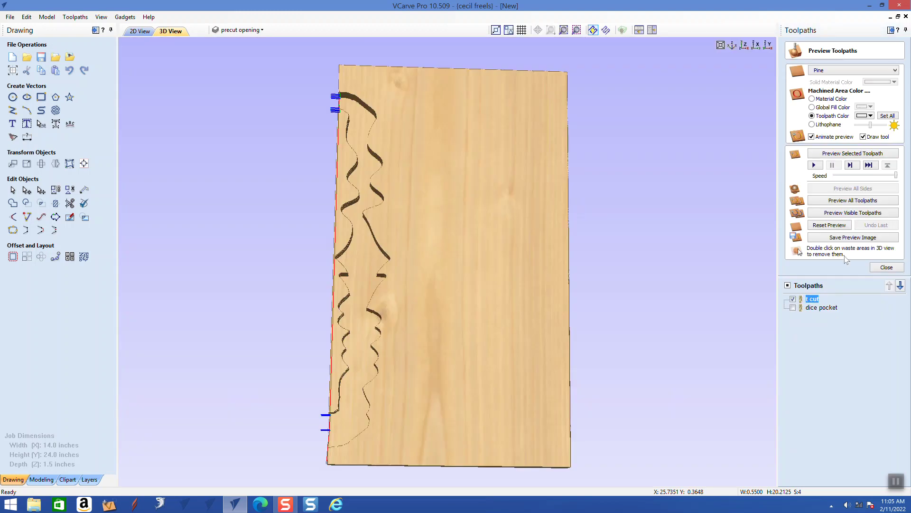
Preview the t cut toolpath and examine the precuts and chute openings along the board's edge in 3D.
{"action": "left_click", "coordinate": [824, 214]}
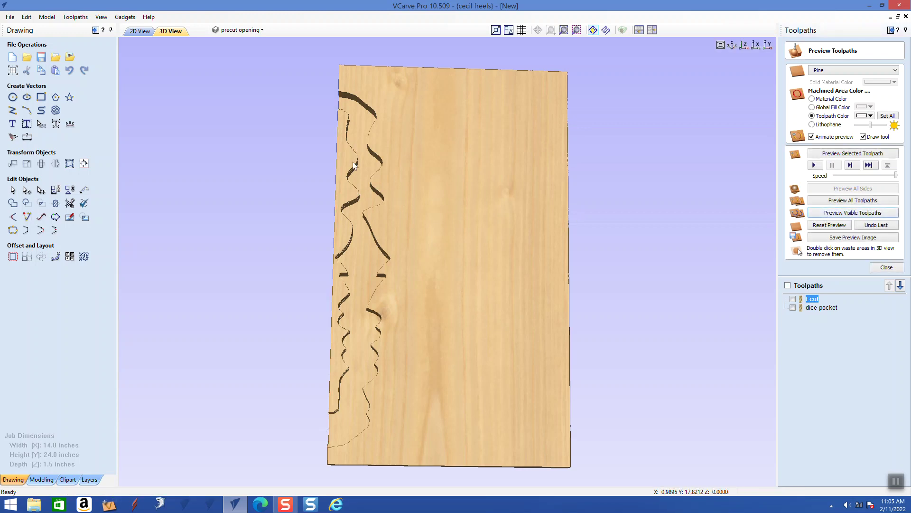
{"action": "left_click_drag", "start_coordinate": [333, 194], "coordinate": [659, 317]}
{"action": "left_click_drag", "start_coordinate": [589, 216], "coordinate": [762, 227]}
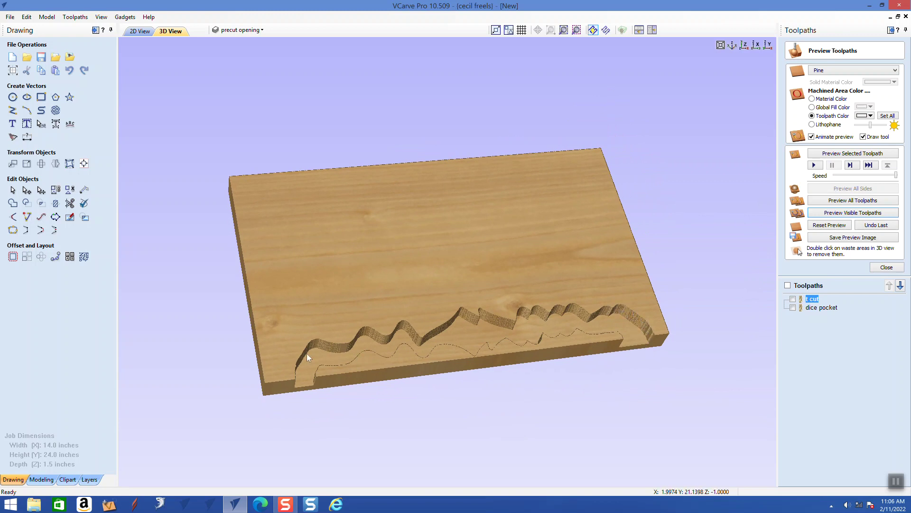
{"action": "left_click_drag", "start_coordinate": [315, 355], "coordinate": [300, 235]}
{"action": "left_click_drag", "start_coordinate": [612, 257], "coordinate": [473, 230]}
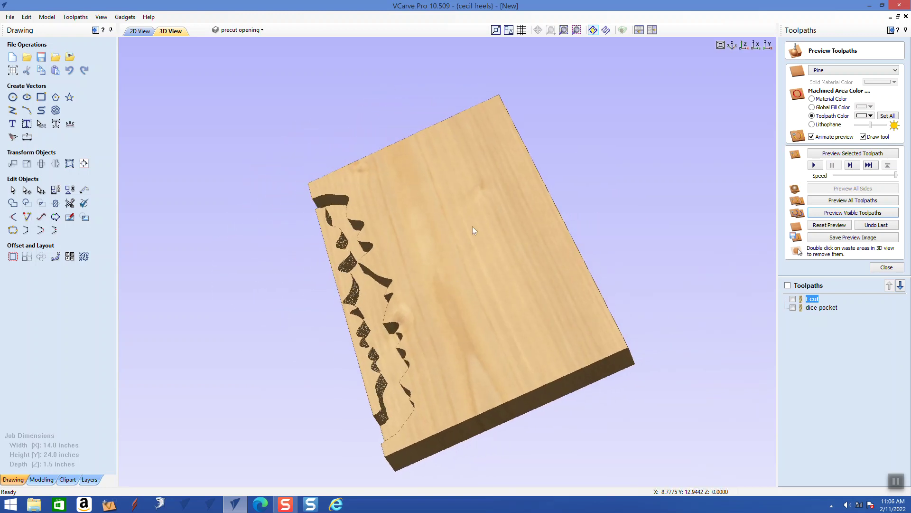
{"action": "left_click_drag", "start_coordinate": [510, 272], "coordinate": [583, 285]}
{"action": "left_click_drag", "start_coordinate": [540, 145], "coordinate": [587, 162]}
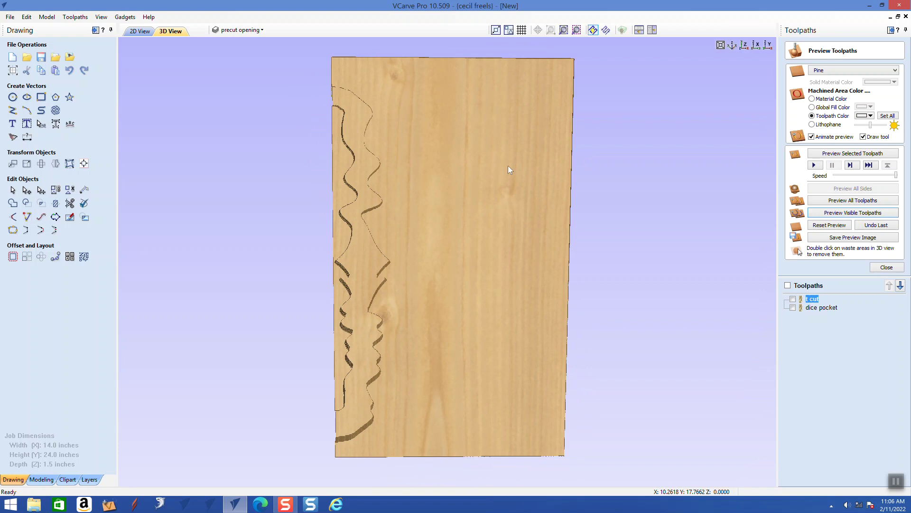
Reset the cut preview and show only the dice pocket toolpath over the 2D layout.
{"action": "left_click", "coordinate": [145, 32]}
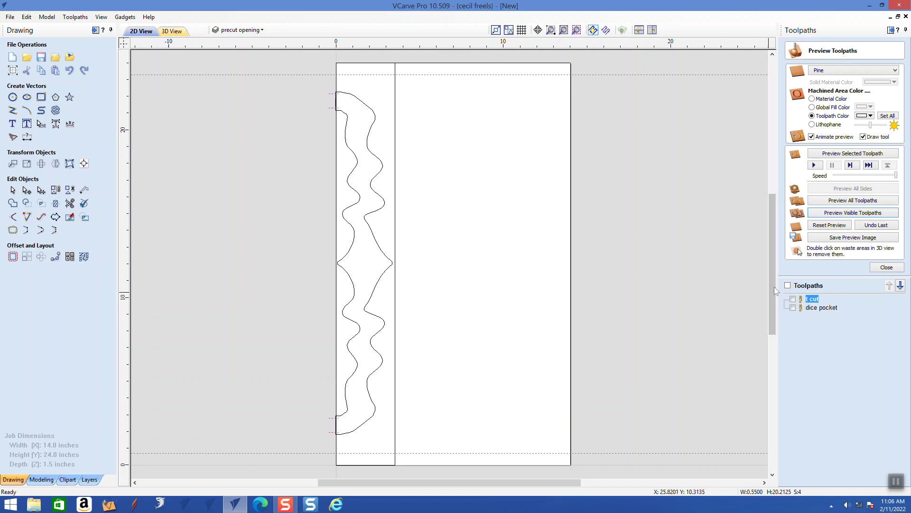
{"action": "left_click", "coordinate": [826, 226]}
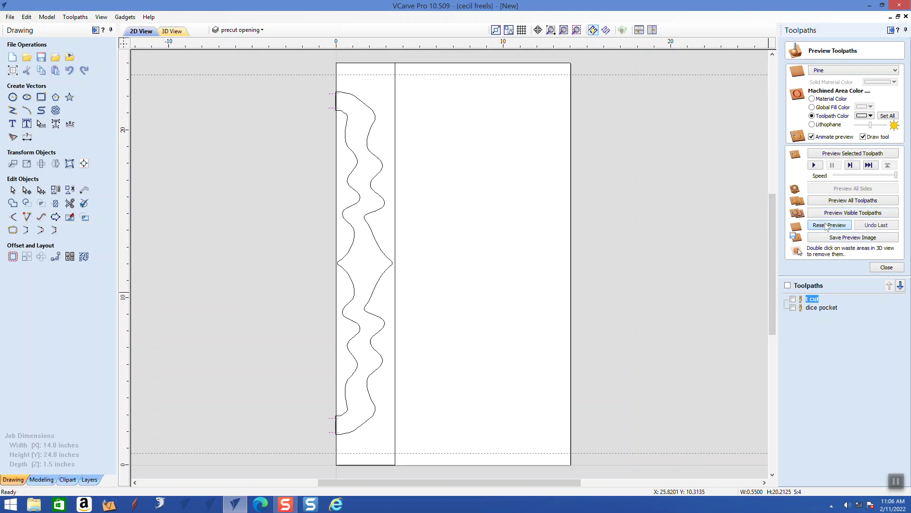
{"action": "left_click", "coordinate": [793, 307]}
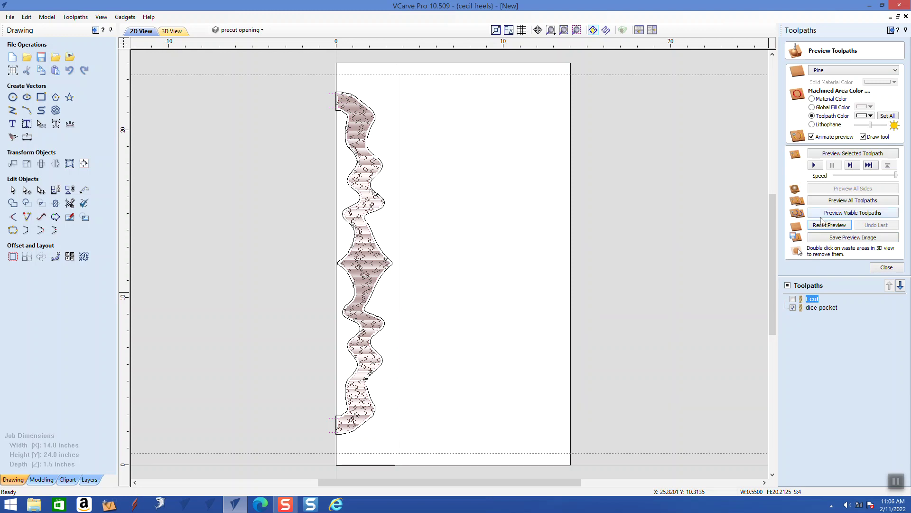
Recalculate the dice pocket toolpath with the Offset clearing strategy and preview its cut in 3D.
{"action": "double_click", "coordinate": [818, 307]}
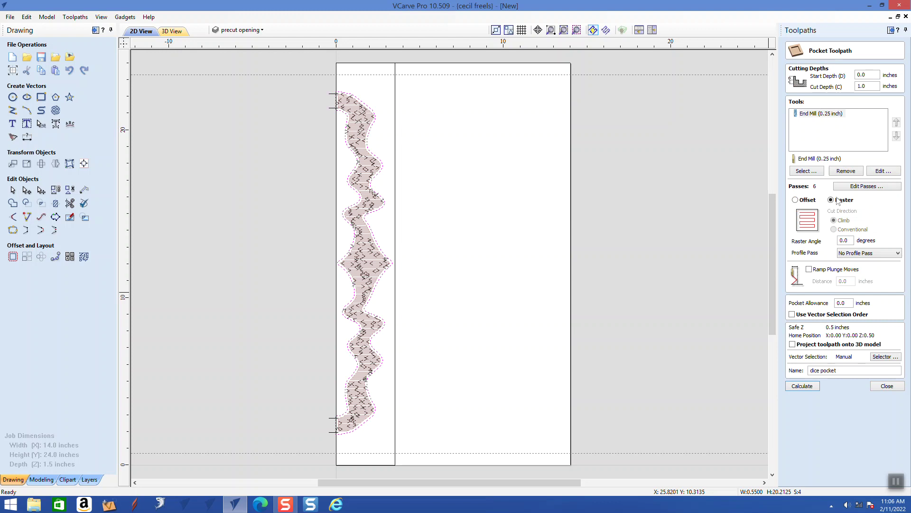
{"action": "left_click", "coordinate": [795, 199]}
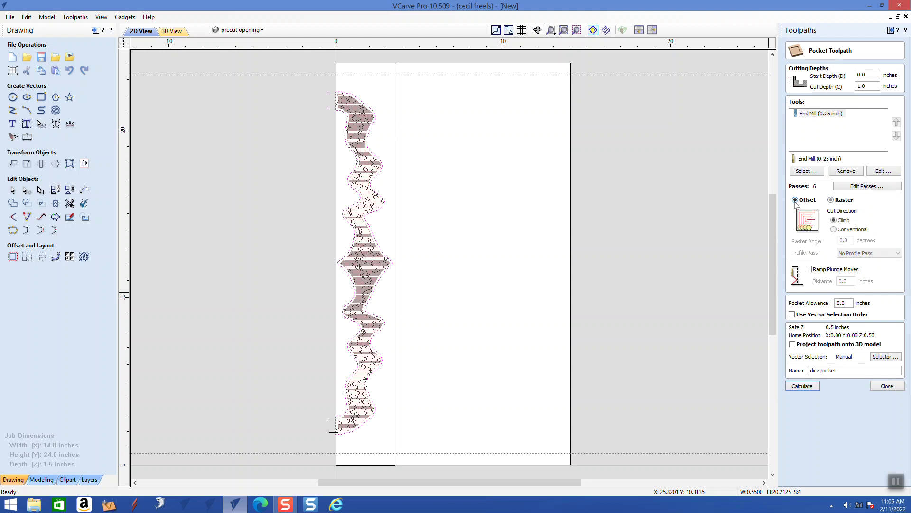
{"action": "left_click", "coordinate": [814, 388]}
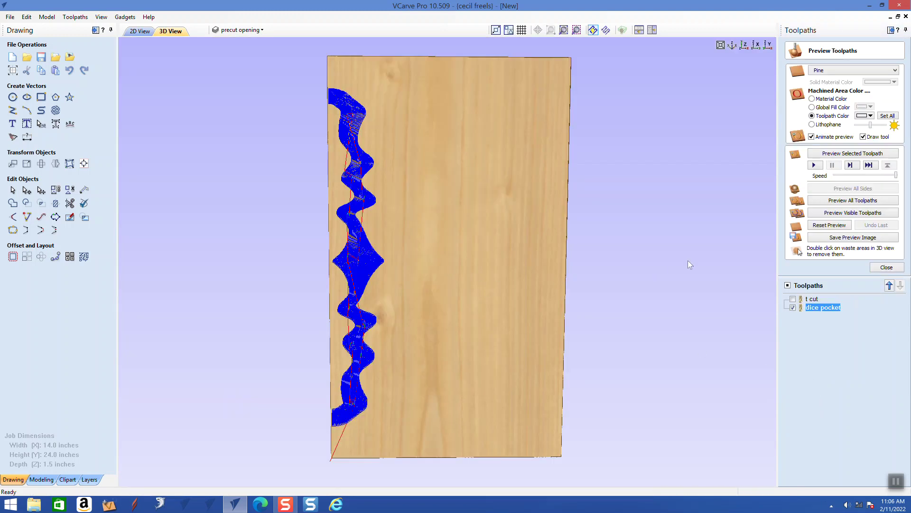
{"action": "left_click", "coordinate": [831, 212]}
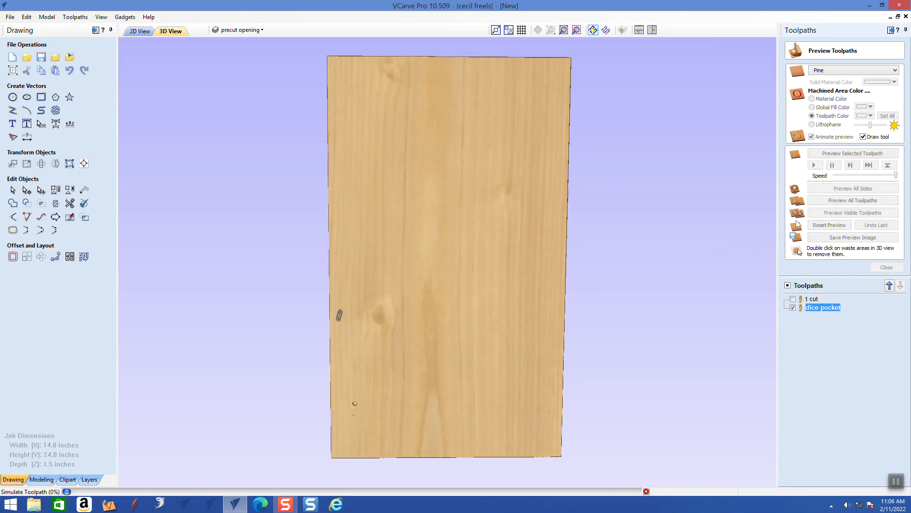
{"action": "left_click_drag", "start_coordinate": [451, 239], "coordinate": [460, 220]}
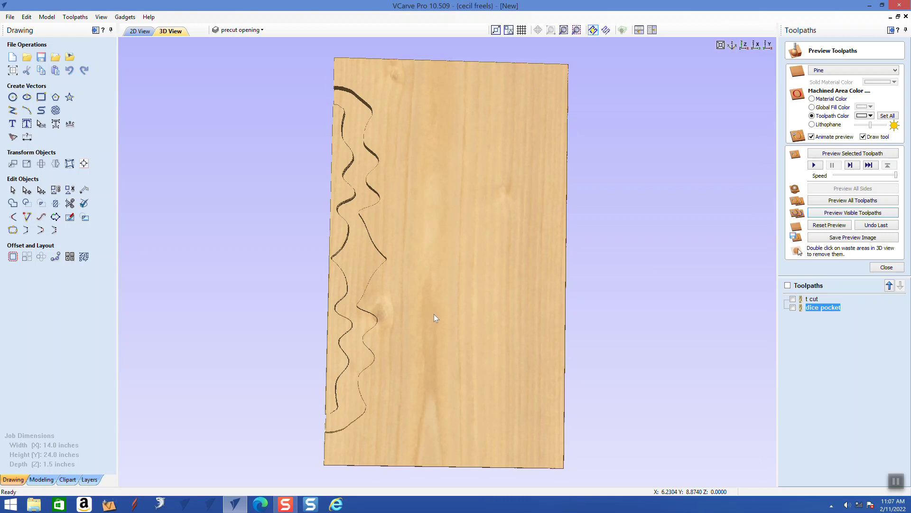
Mirror a copy of the combined chute outline to its right and shift it clear of the first strip's dividing line.
{"action": "left_click", "coordinate": [144, 32]}
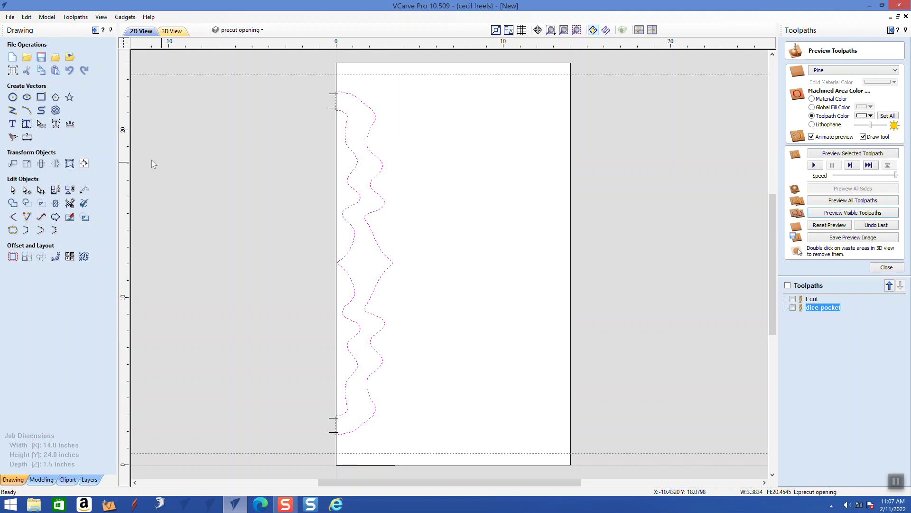
{"action": "left_click", "coordinate": [55, 164]}
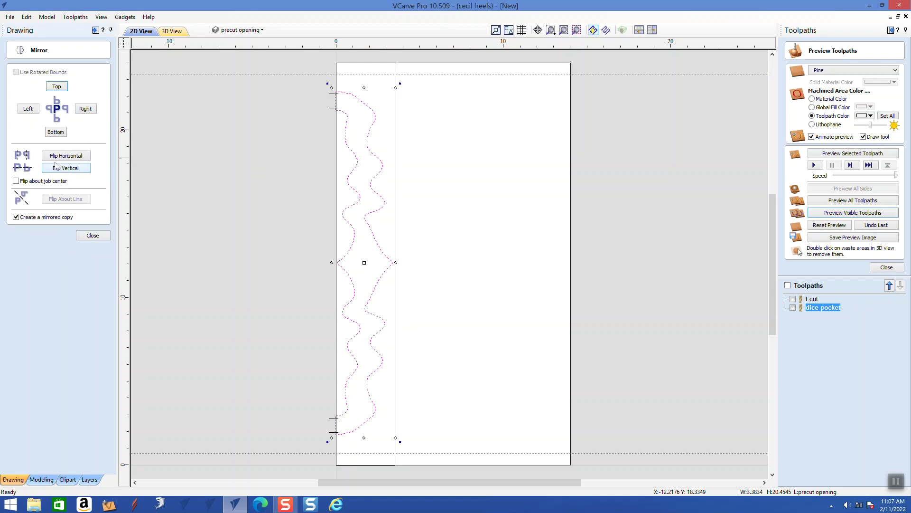
{"action": "left_click", "coordinate": [85, 109]}
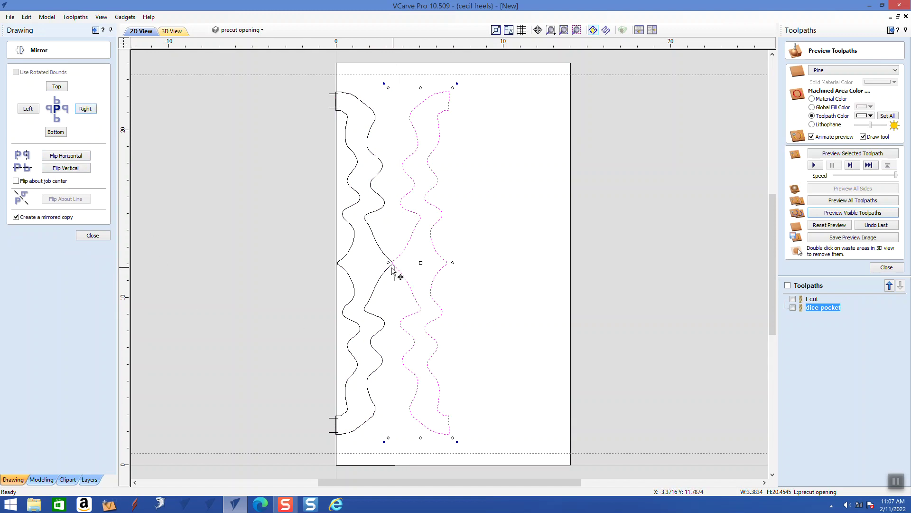
{"action": "left_click", "coordinate": [93, 236]}
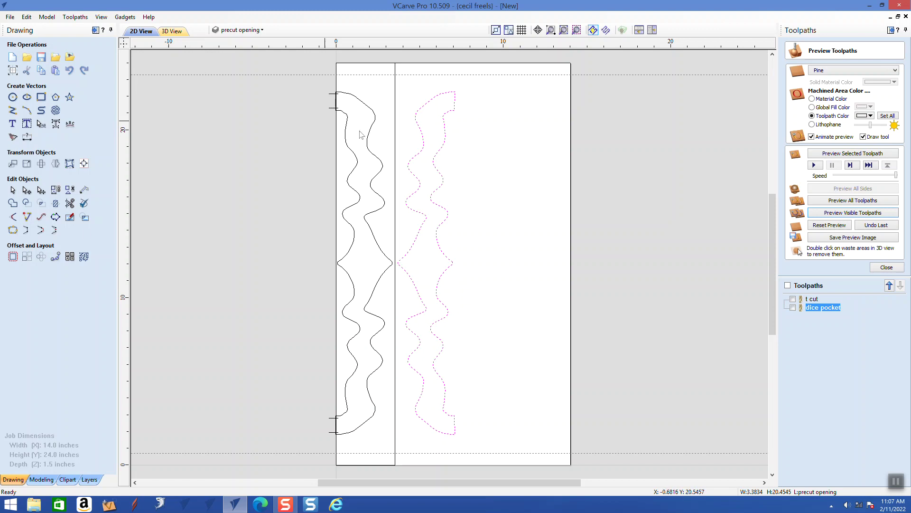
Array copy the 3.5 by 24 inch strip rectangle in 1 row and 4 columns with offsets of X 3.5 and Y 0.
{"action": "left_click", "coordinate": [385, 106]}
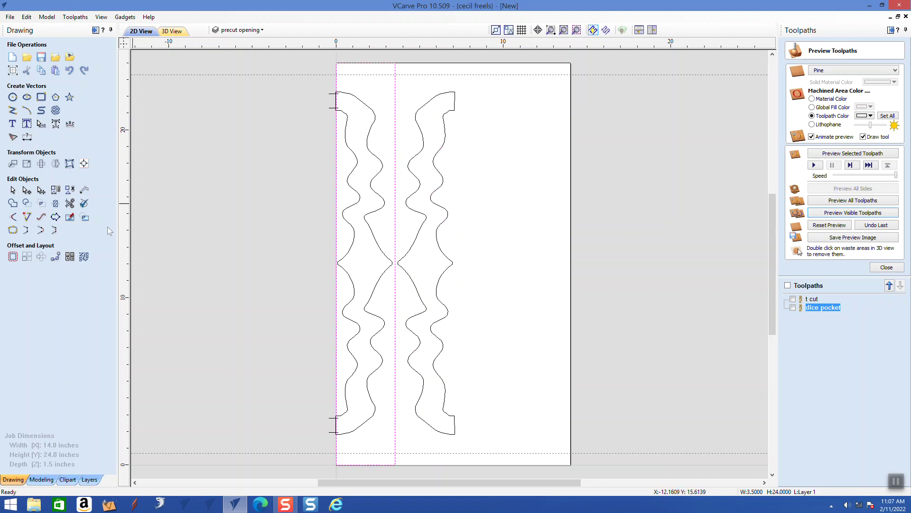
{"action": "left_click", "coordinate": [31, 260]}
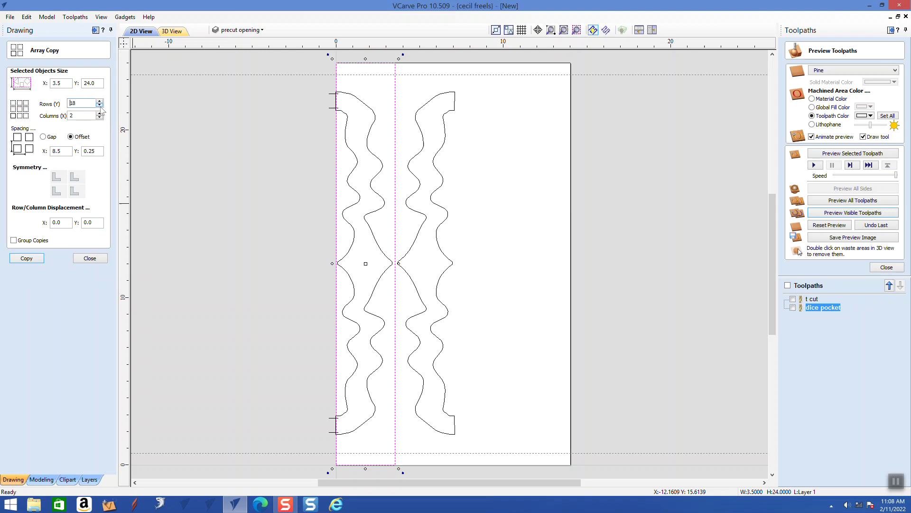
{"action": "scroll", "coordinate": [101, 110], "scroll_direction": "down", "scroll_amount": 3}
{"action": "double_click", "coordinate": [55, 151]}
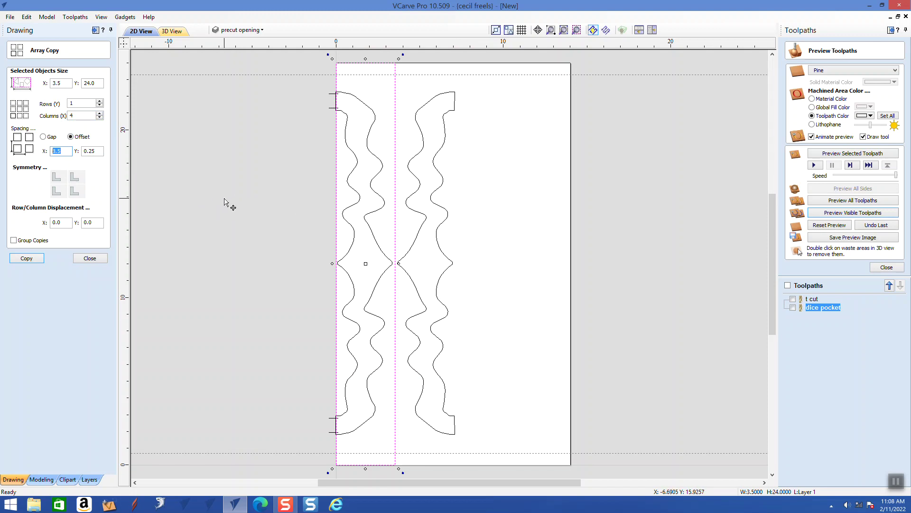
{"action": "type", "text": "3."}
{"action": "key", "text": "Tab"}
{"action": "type", "text": "0"}
{"action": "left_click", "coordinate": [27, 258]}
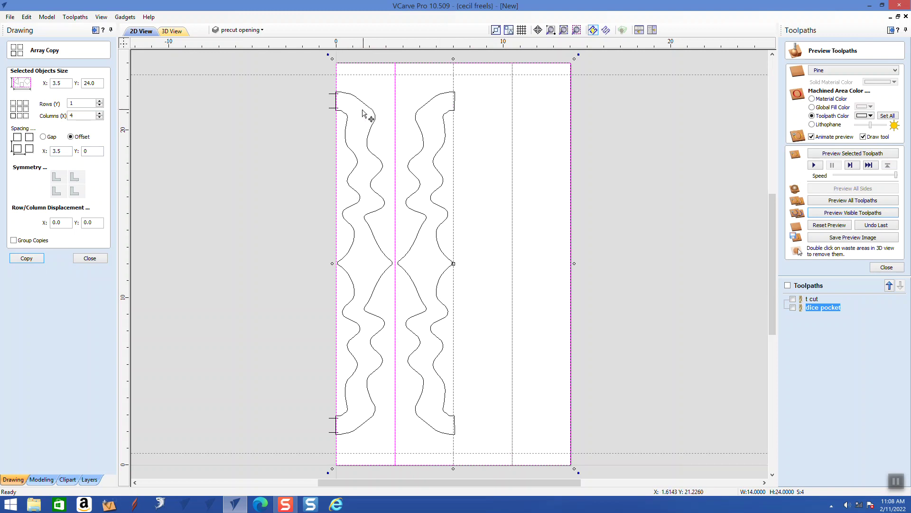
Nudge the mirrored chute outline left until its openings extend only slightly past the second strip's right edge.
{"action": "left_click", "coordinate": [550, 30]}
{"action": "left_click_drag", "start_coordinate": [423, 131], "coordinate": [485, 137]}
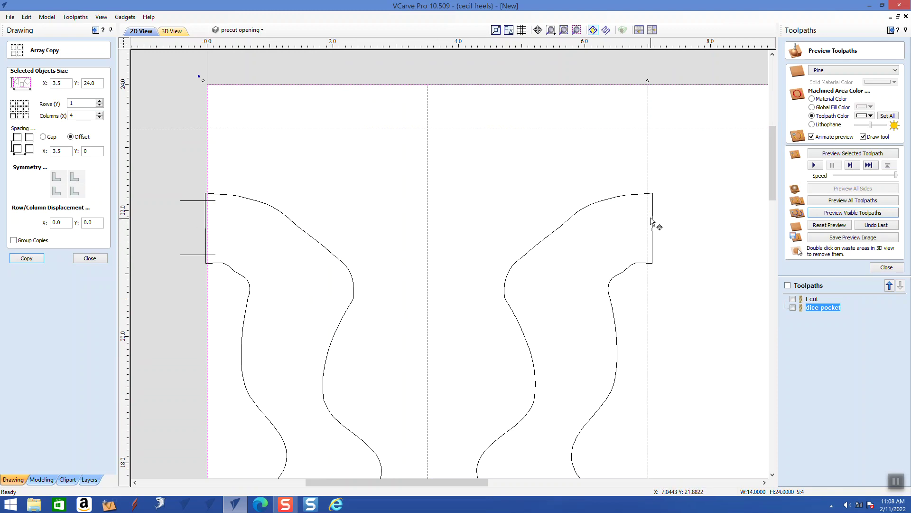
{"action": "left_click", "coordinate": [569, 228]}
{"action": "left_click", "coordinate": [541, 236]}
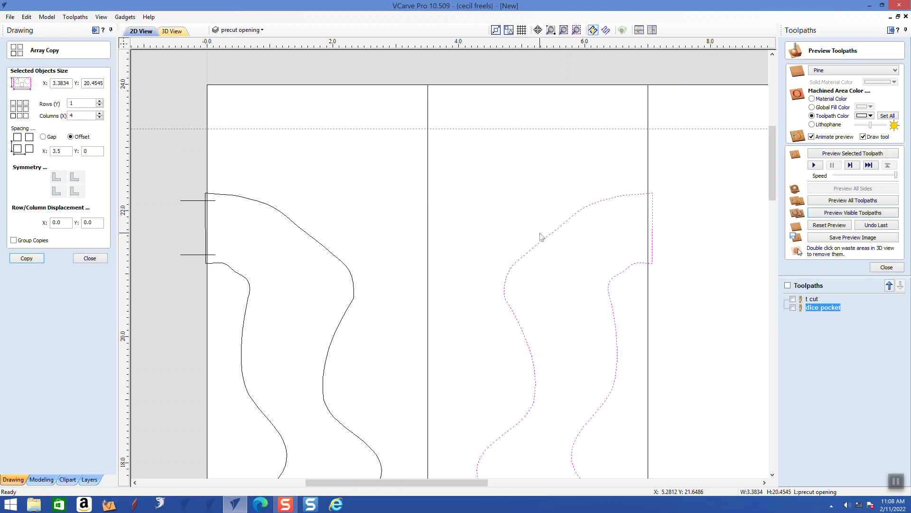
{"action": "key", "text": "Left"}
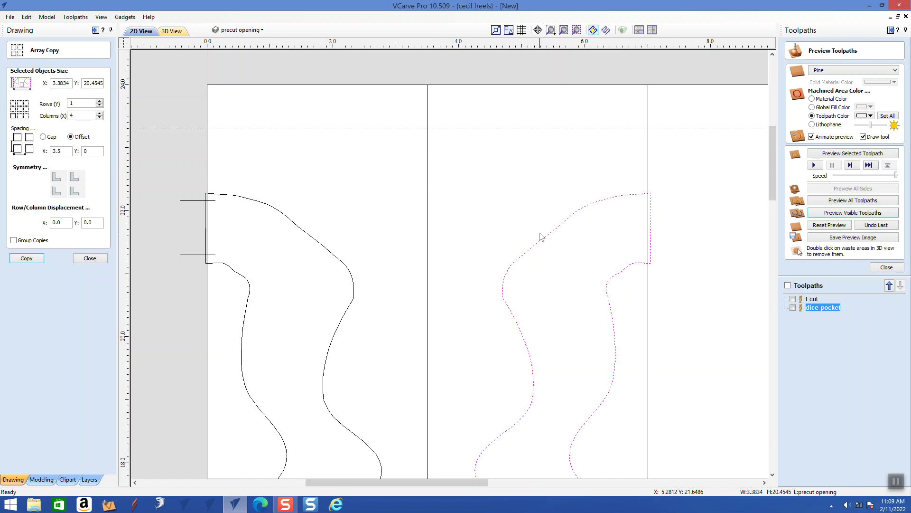
{"action": "key", "text": "Left"}
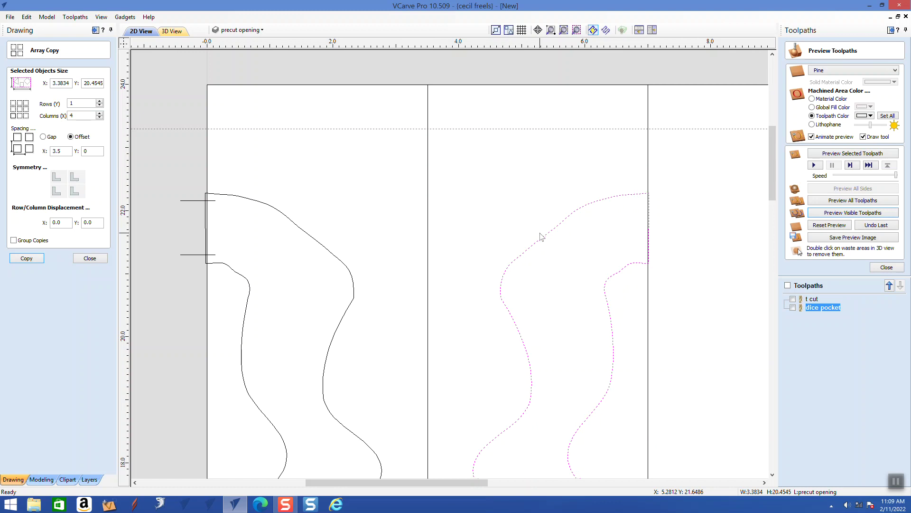
{"action": "key", "text": "Right"}
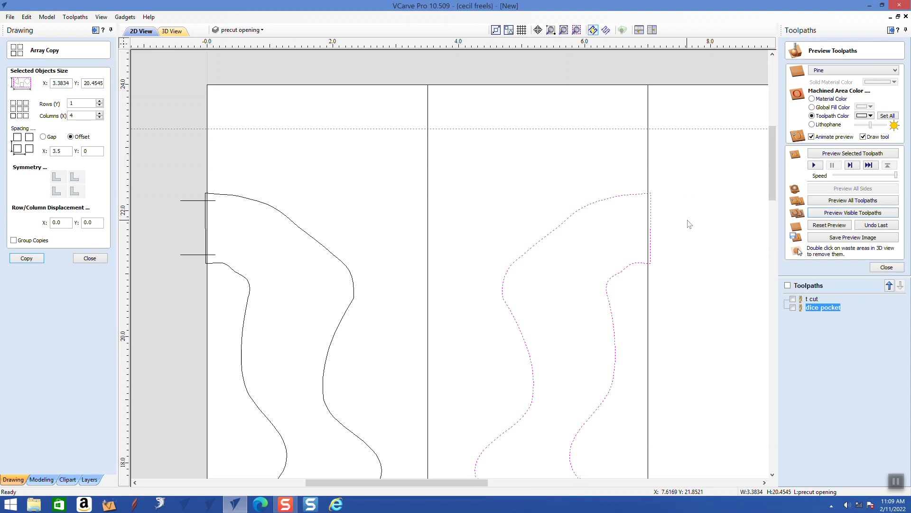
{"action": "scroll", "coordinate": [687, 219], "scroll_direction": "down", "scroll_amount": 2}
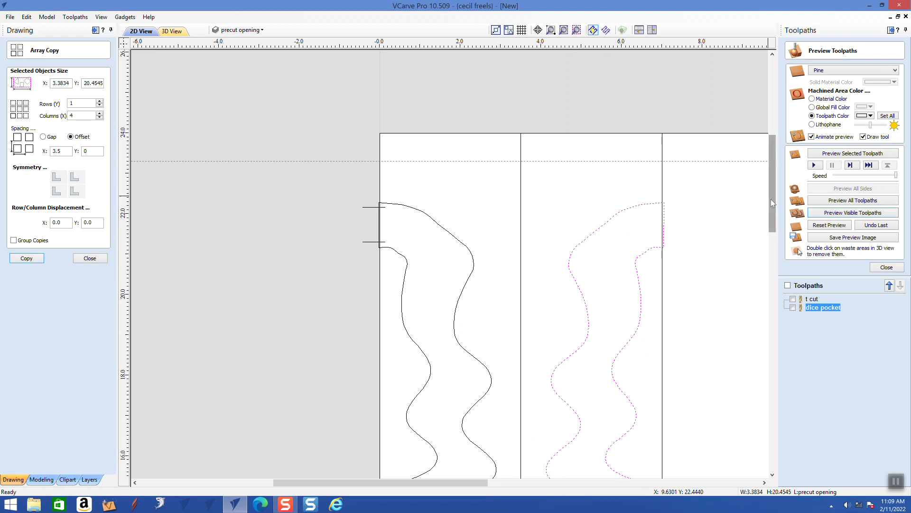
Mirror a copy of both chute outlines and the precut lines, without the strip rectangle, onto the board's right half.
{"action": "left_click", "coordinate": [563, 31]}
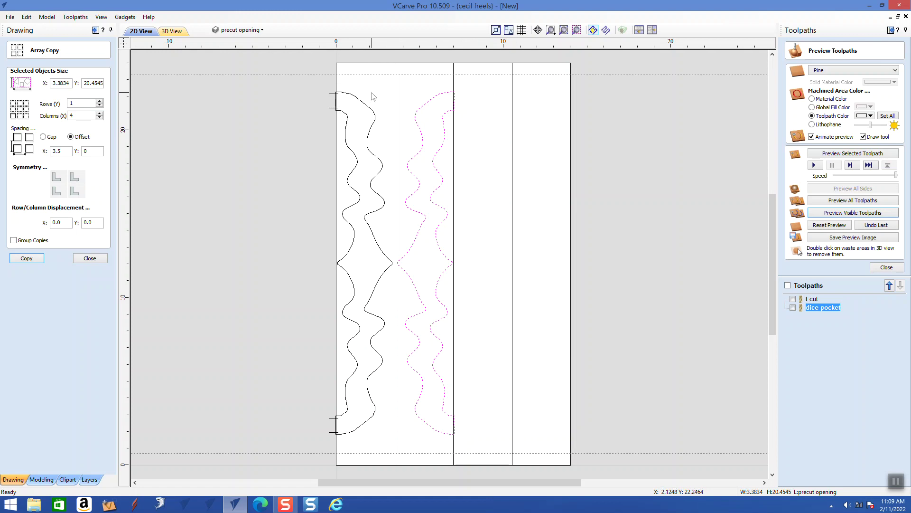
{"action": "mouse_move", "coordinate": [374, 93]}
{"action": "left_mouse_down"}
{"action": "mouse_move", "coordinate": [332, 293]}
{"action": "mouse_move", "coordinate": [276, 443]}
{"action": "left_mouse_up"}
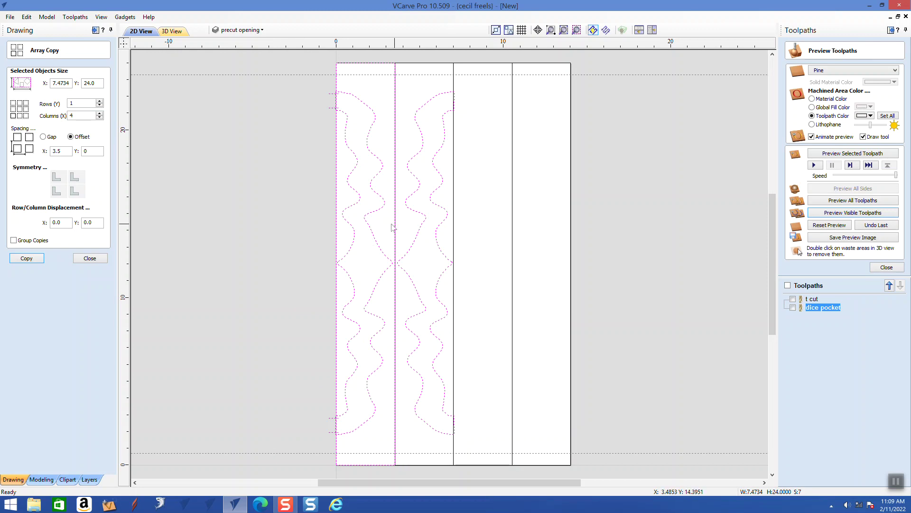
{"action": "left_click_drag", "start_coordinate": [350, 85], "coordinate": [326, 89]}
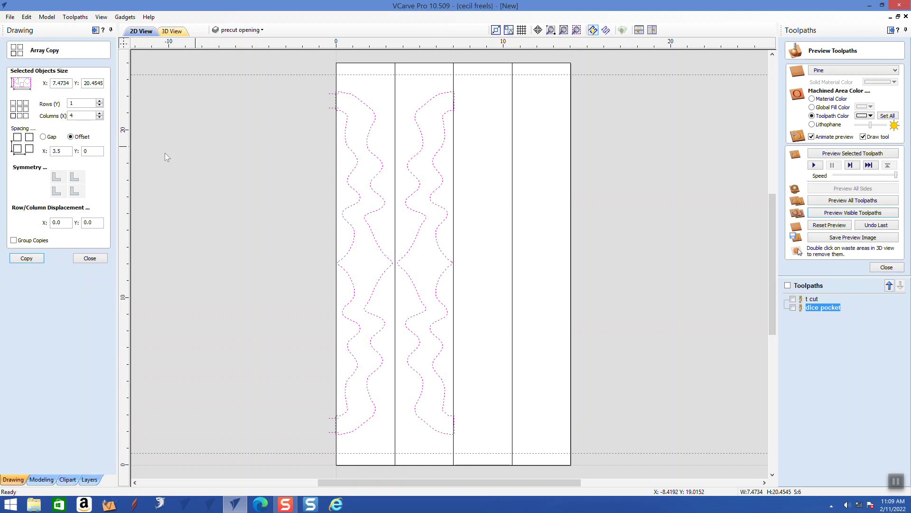
{"action": "left_click", "coordinate": [90, 259]}
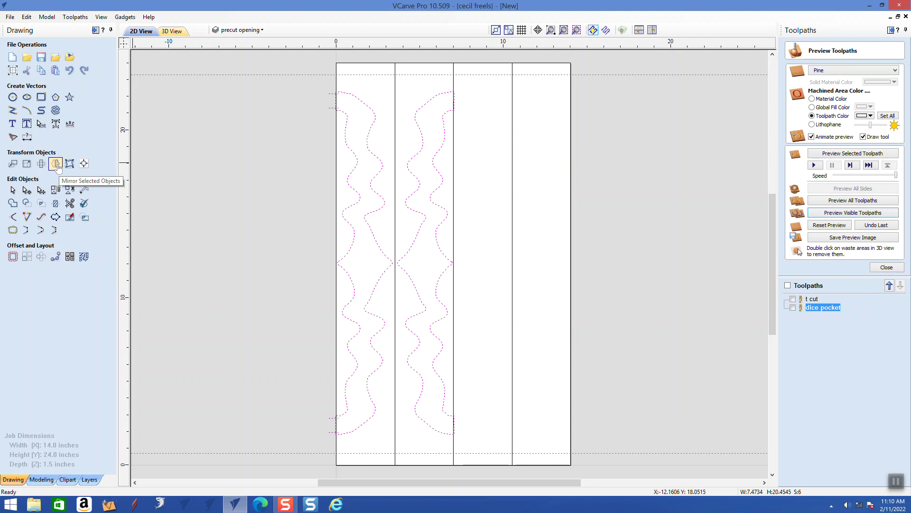
{"action": "left_click", "coordinate": [55, 163]}
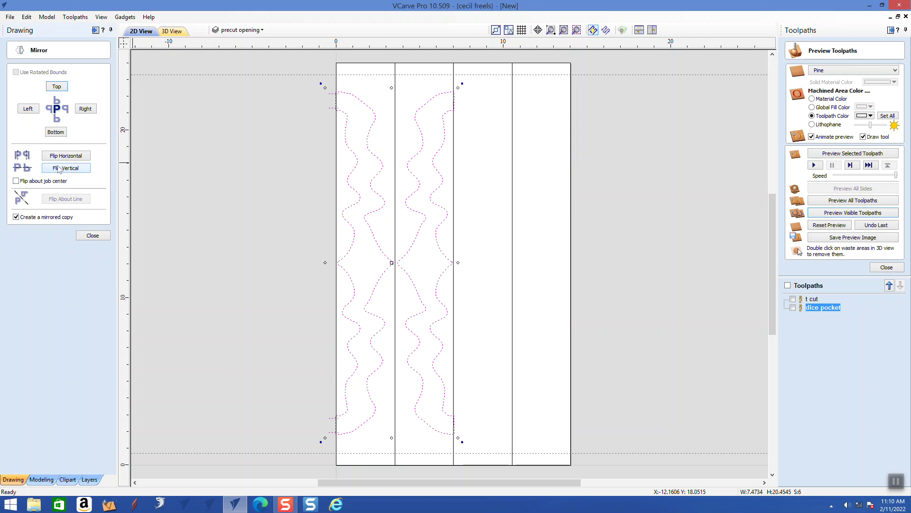
{"action": "left_click", "coordinate": [88, 110]}
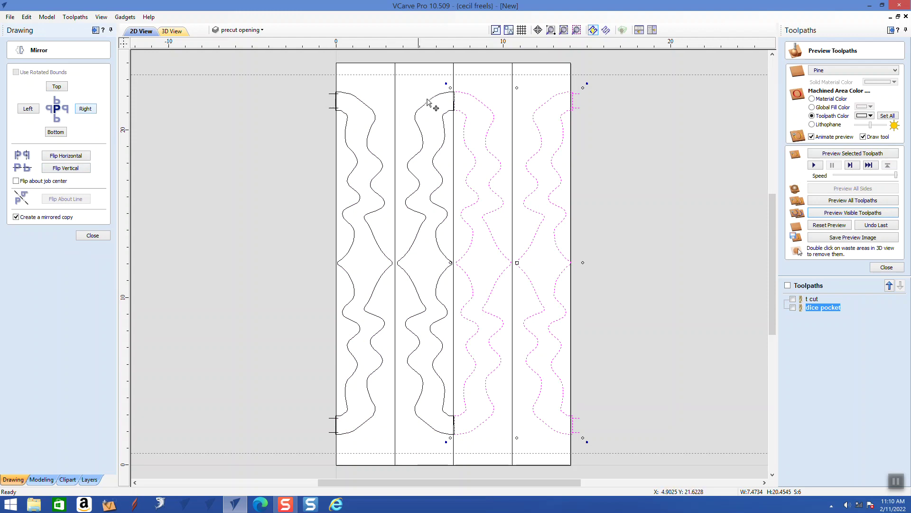
Nudge the mirrored chute pair left so its openings overlap the adjacent chute's openings across the 7 inch dividing line.
{"action": "left_click", "coordinate": [551, 31]}
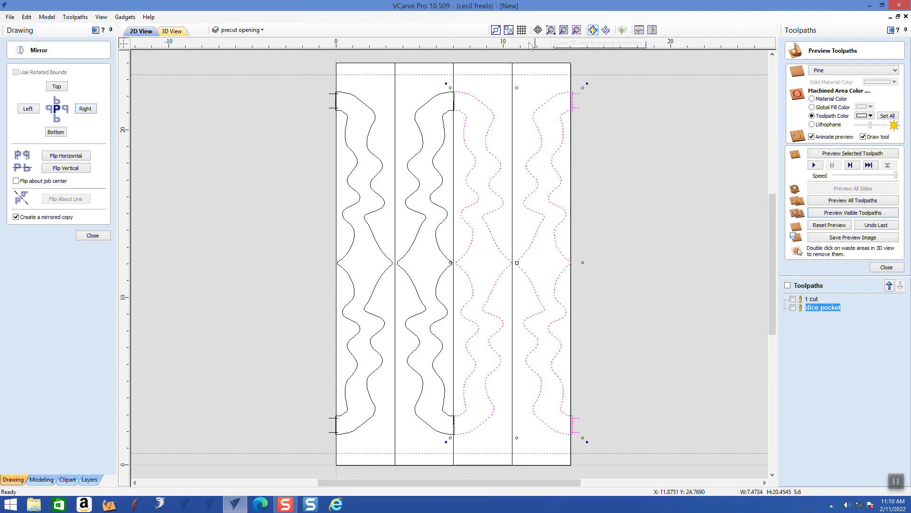
{"action": "left_click_drag", "start_coordinate": [443, 82], "coordinate": [472, 124]}
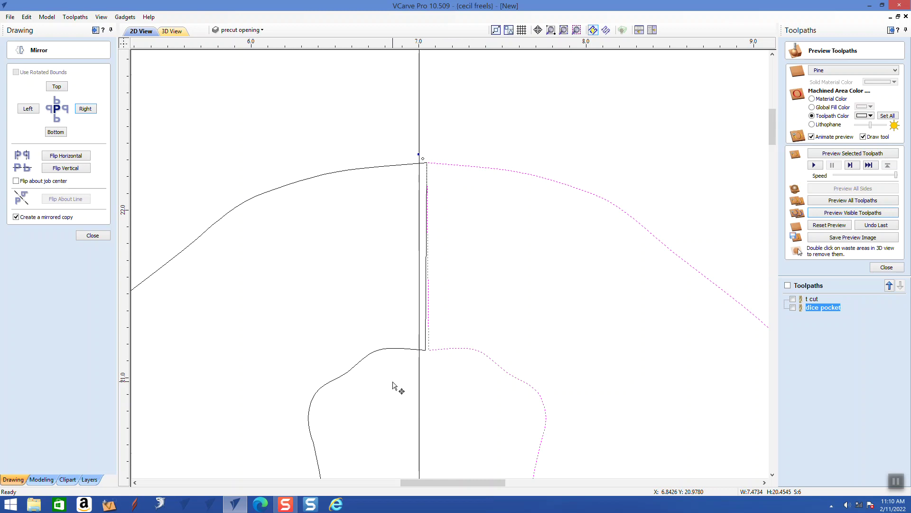
{"action": "key", "text": "Left"}
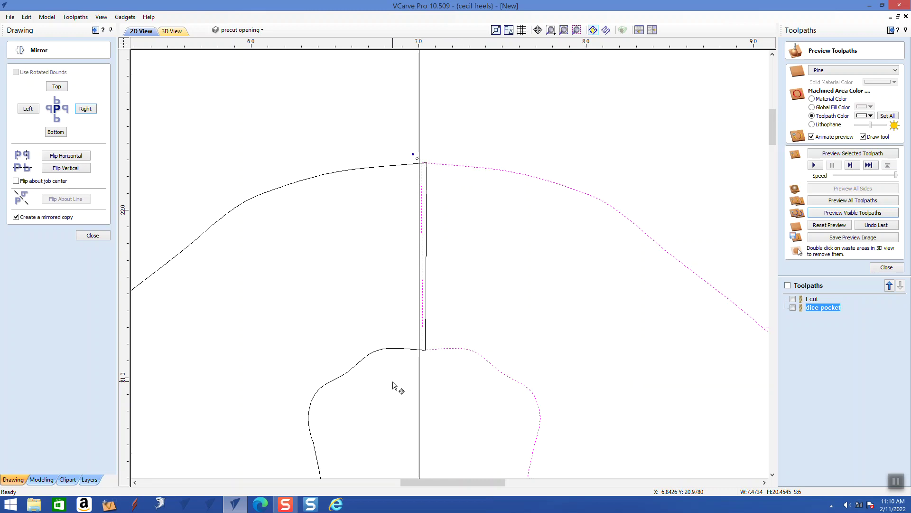
{"action": "key", "text": "Left"}
{"action": "key", "text": "Left"}
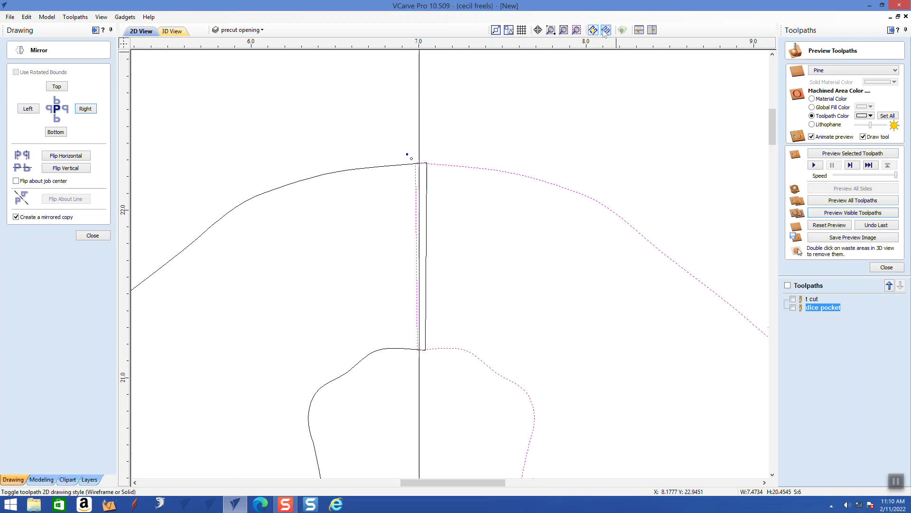
Examine how the mirrored chutes fit at the board's right edge and around the dividing lines at mid-height.
{"action": "left_click", "coordinate": [572, 31]}
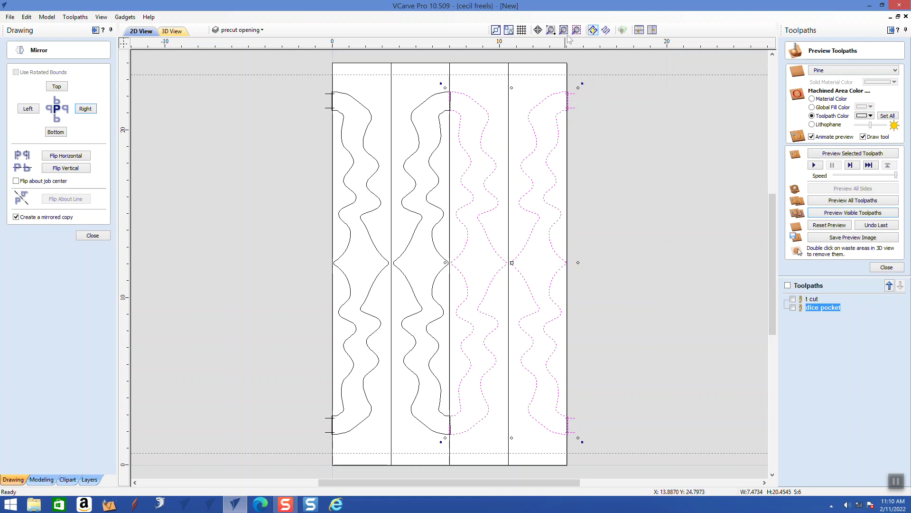
{"action": "left_click", "coordinate": [550, 29]}
{"action": "left_click_drag", "start_coordinate": [560, 78], "coordinate": [589, 129]}
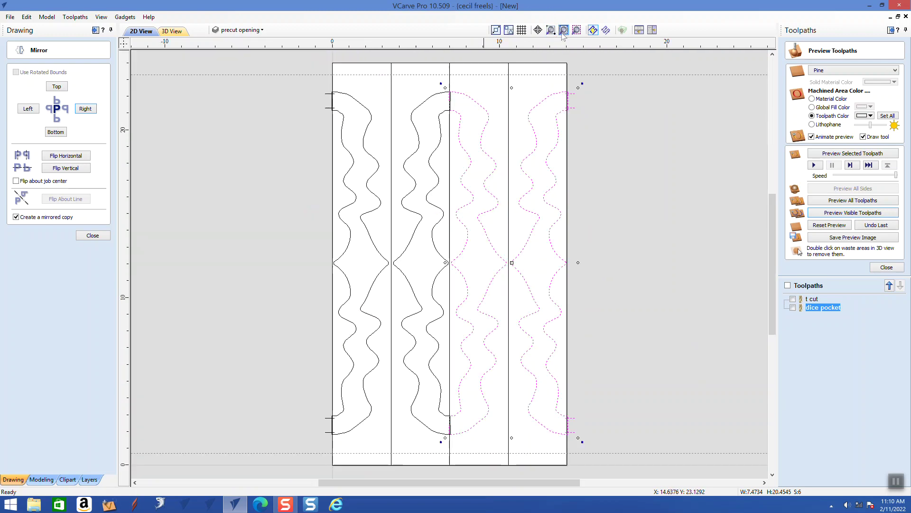
{"action": "left_click", "coordinate": [563, 30]}
{"action": "left_click", "coordinate": [551, 30]}
{"action": "left_click_drag", "start_coordinate": [446, 248], "coordinate": [609, 296]}
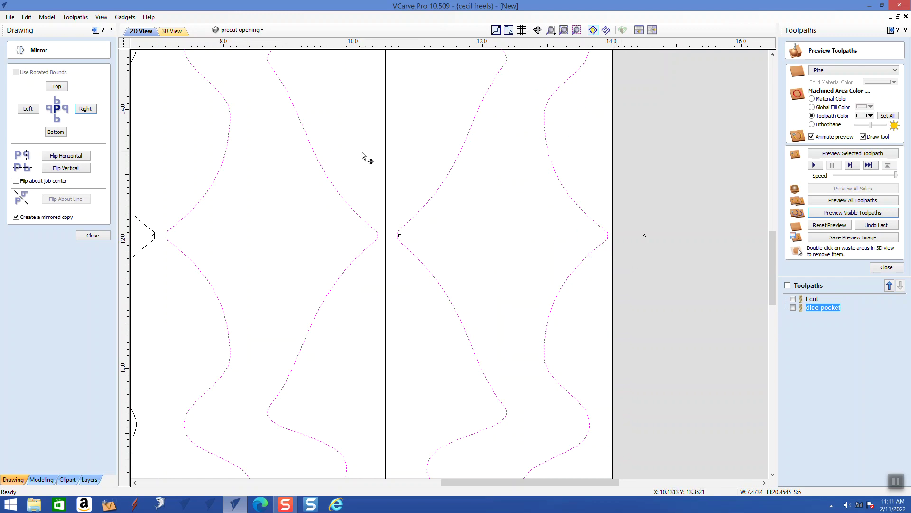
Isolate the rightmost chute outline and nudge it slightly left, centring its middle between the 10.5 inch dividing line and the board's edge.
{"action": "left_click_drag", "start_coordinate": [326, 144], "coordinate": [308, 171]}
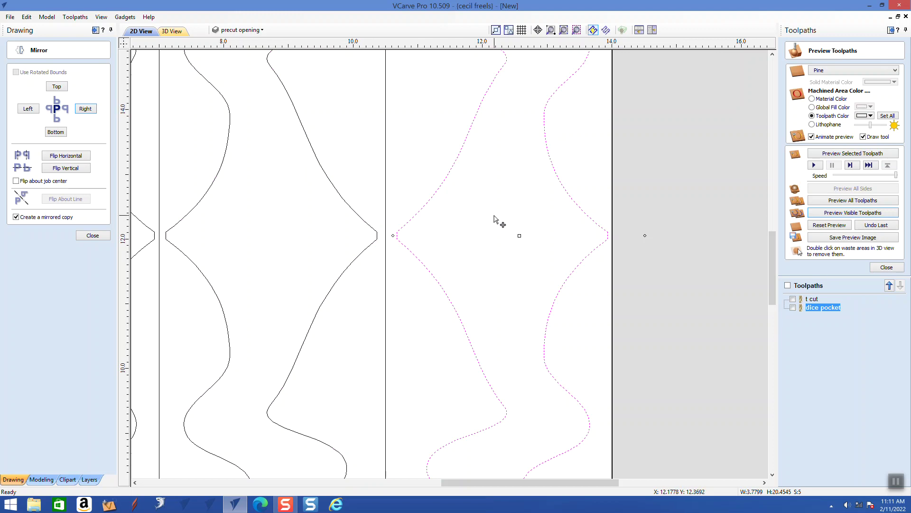
{"action": "key", "text": "Left"}
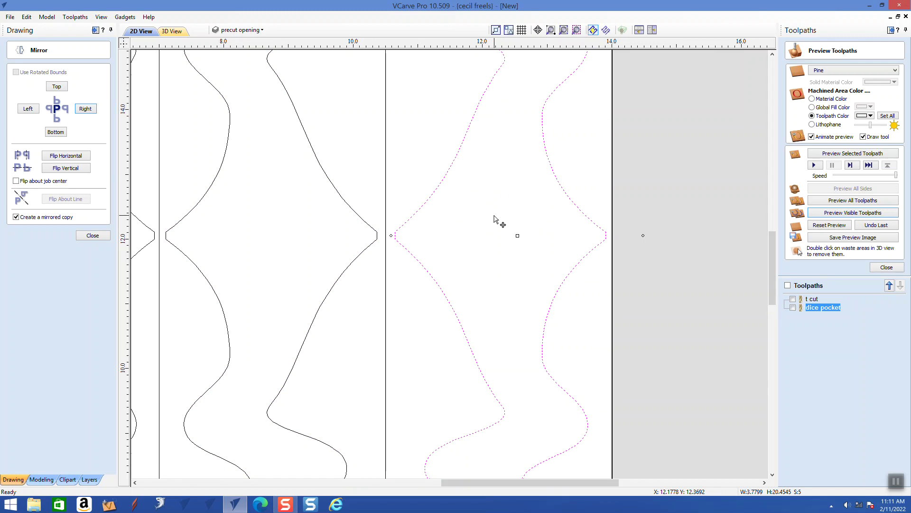
{"action": "left_click", "coordinate": [641, 111]}
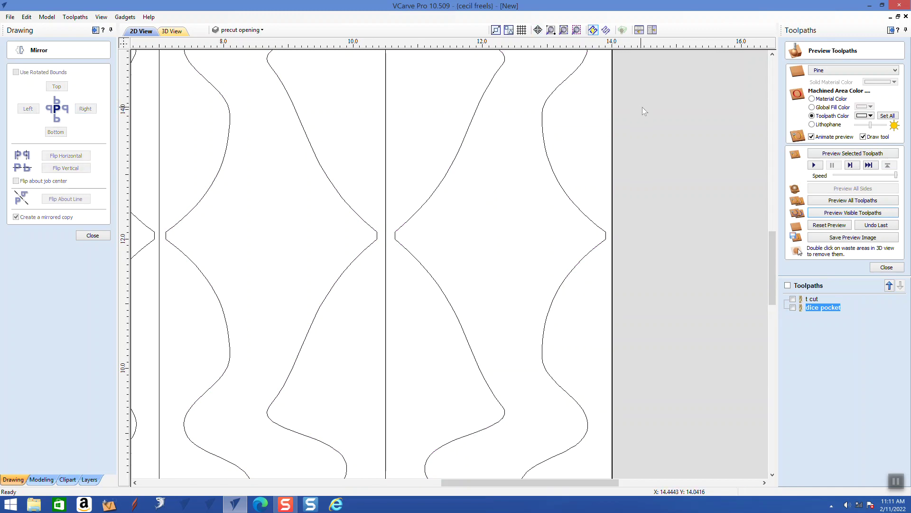
{"action": "left_click", "coordinate": [563, 31]}
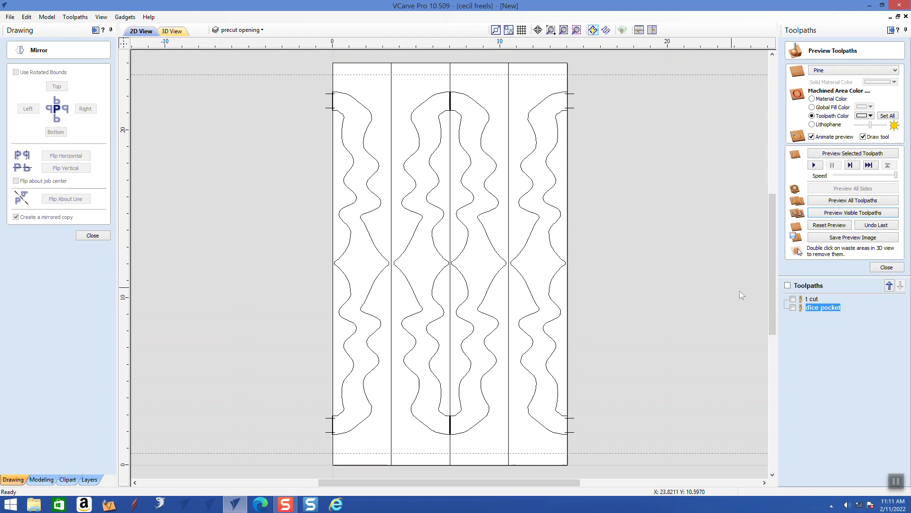
Recalculate the dice pocket toolpath with all four chute outlines selected and the right-edge precut lines excluded.
{"action": "double_click", "coordinate": [823, 307]}
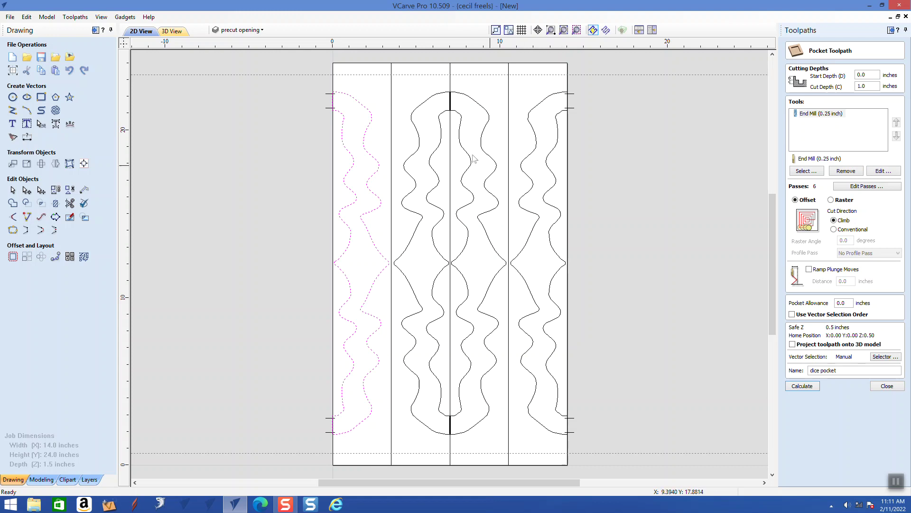
{"action": "left_click_drag", "start_coordinate": [400, 83], "coordinate": [574, 440]}
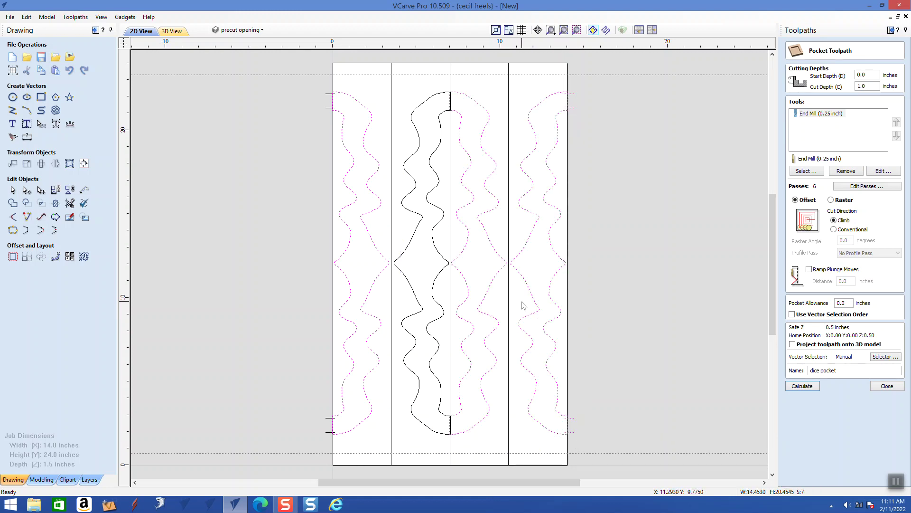
{"action": "left_click_drag", "start_coordinate": [417, 243], "coordinate": [400, 247]}
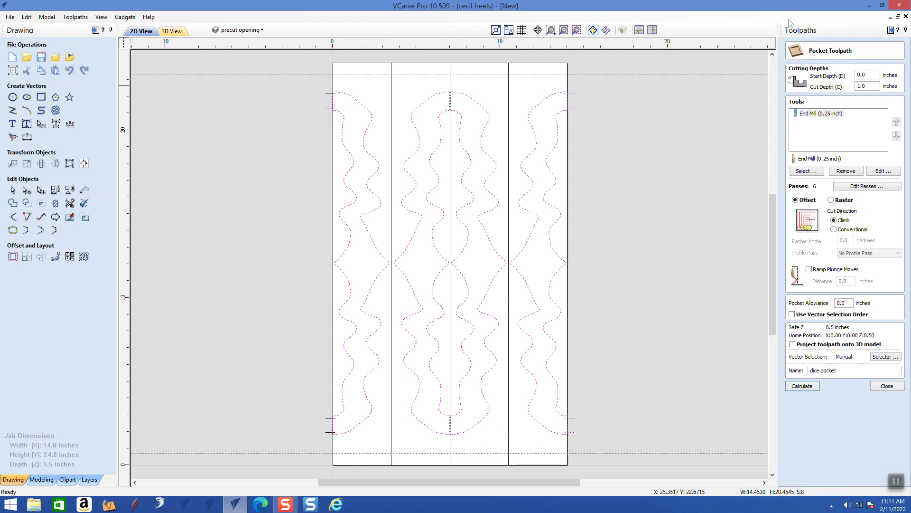
{"action": "left_click_drag", "start_coordinate": [586, 92], "coordinate": [573, 117]}
{"action": "left_click_drag", "start_coordinate": [588, 402], "coordinate": [571, 441]}
{"action": "left_click", "coordinate": [812, 385]}
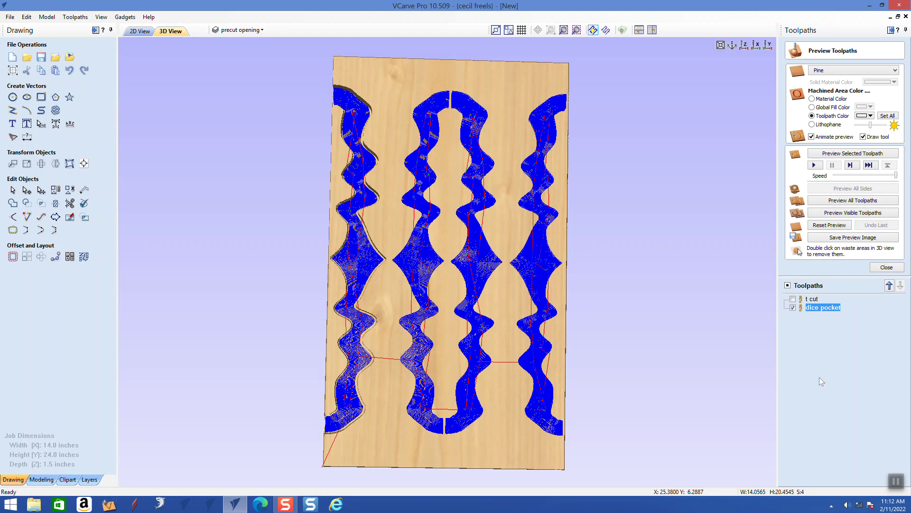
Reset the material preview, simulate the visible toolpath, and inspect the four carved chutes from an angle.
{"action": "left_click", "coordinate": [816, 226]}
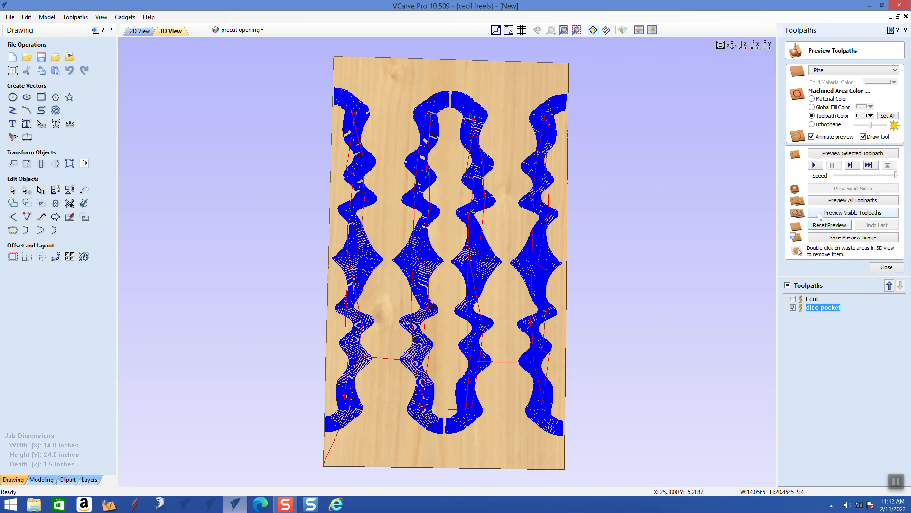
{"action": "left_click", "coordinate": [817, 215]}
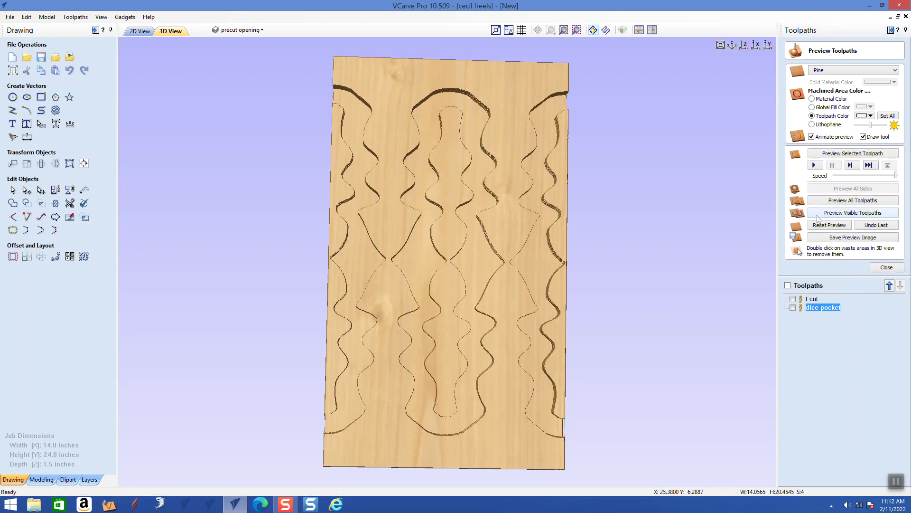
{"action": "left_click_drag", "start_coordinate": [591, 215], "coordinate": [529, 242]}
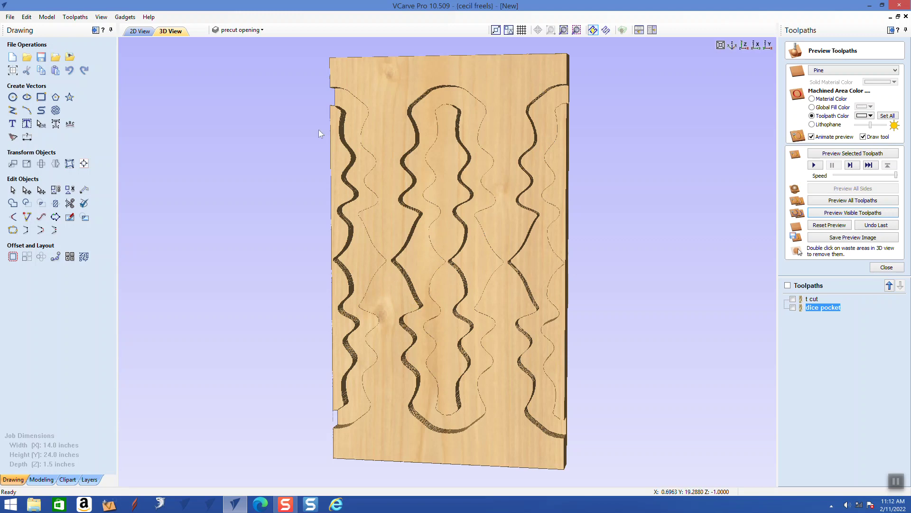
Return to the flat drawing and save the job as "4 dice towers" in the Dice towers folder.
{"action": "left_click", "coordinate": [140, 32]}
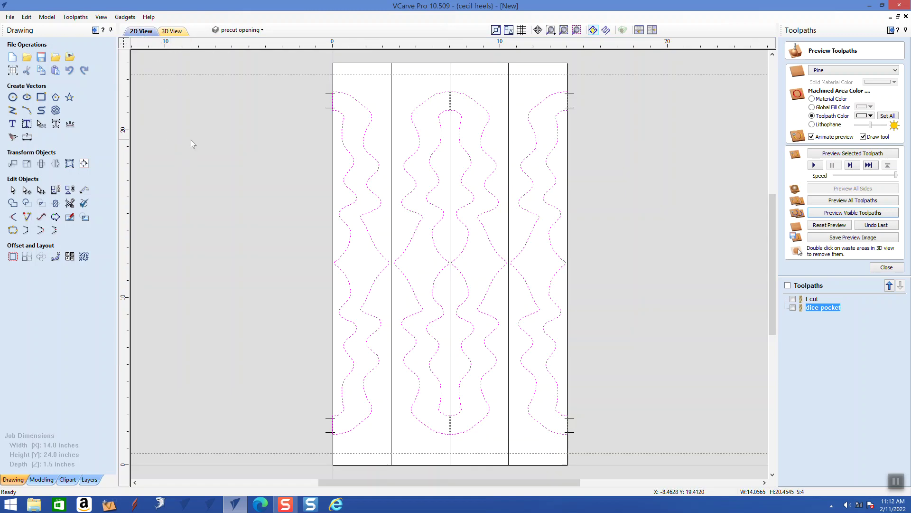
{"action": "left_click", "coordinate": [9, 18]}
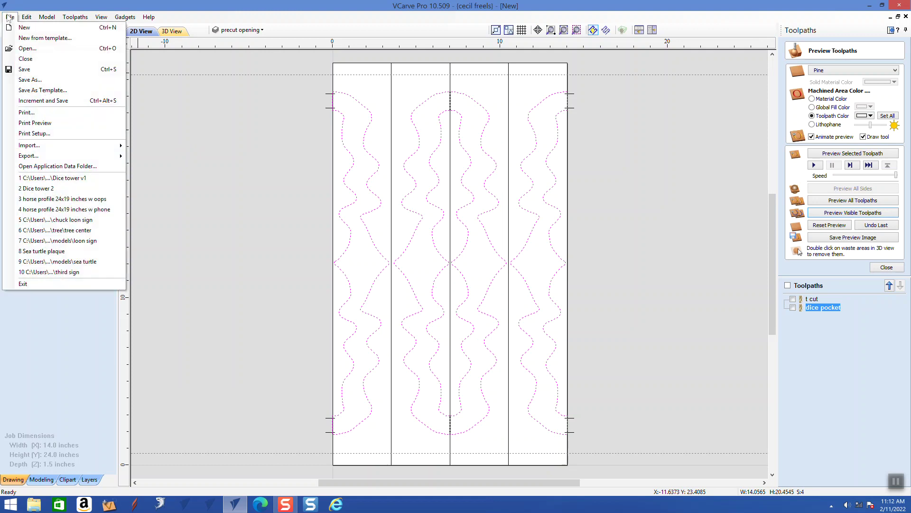
{"action": "left_click", "coordinate": [26, 69]}
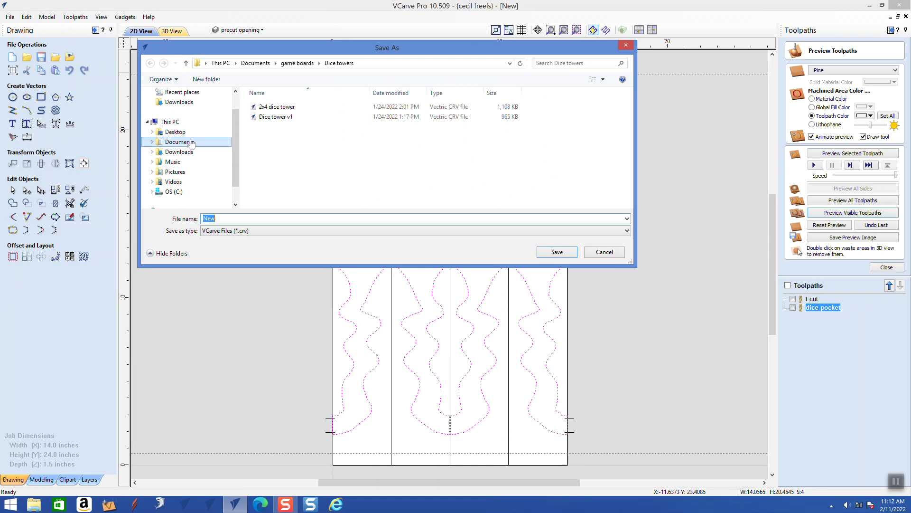
{"action": "type", "text": "4 dice towers"}
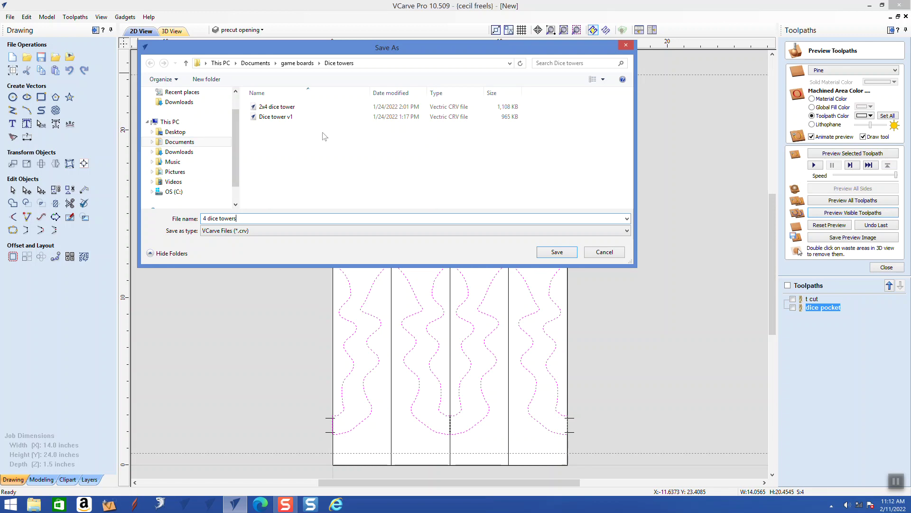
{"action": "left_click", "coordinate": [553, 256]}
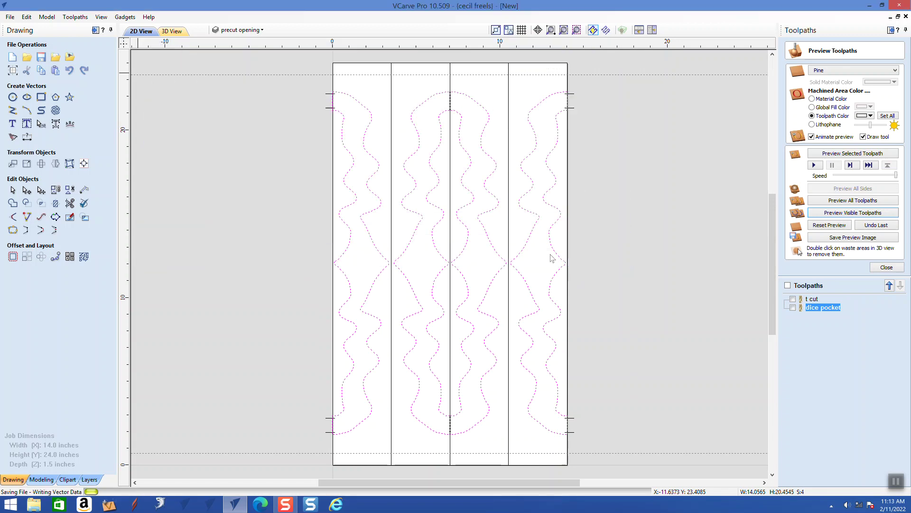
Open the Dice tower 2 file and copy the upper-left circle between its two chutes.
{"action": "left_click", "coordinate": [9, 17]}
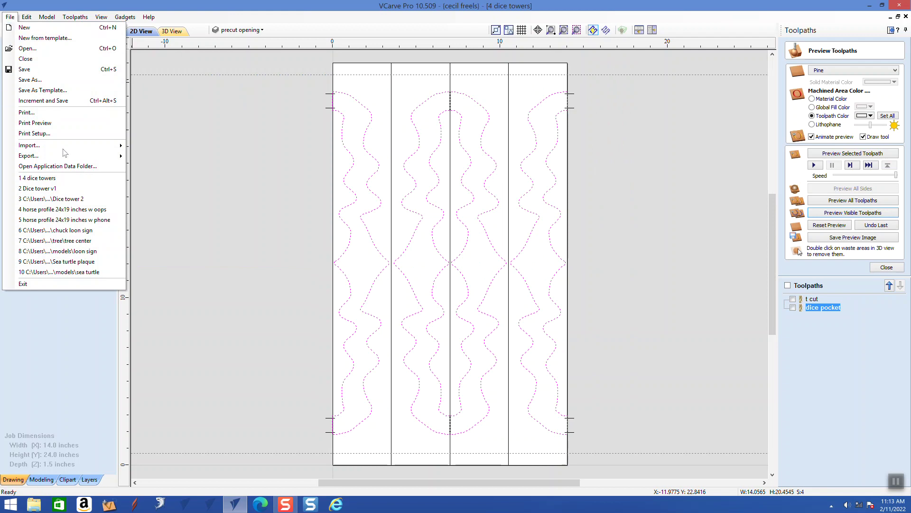
{"action": "left_click", "coordinate": [86, 201]}
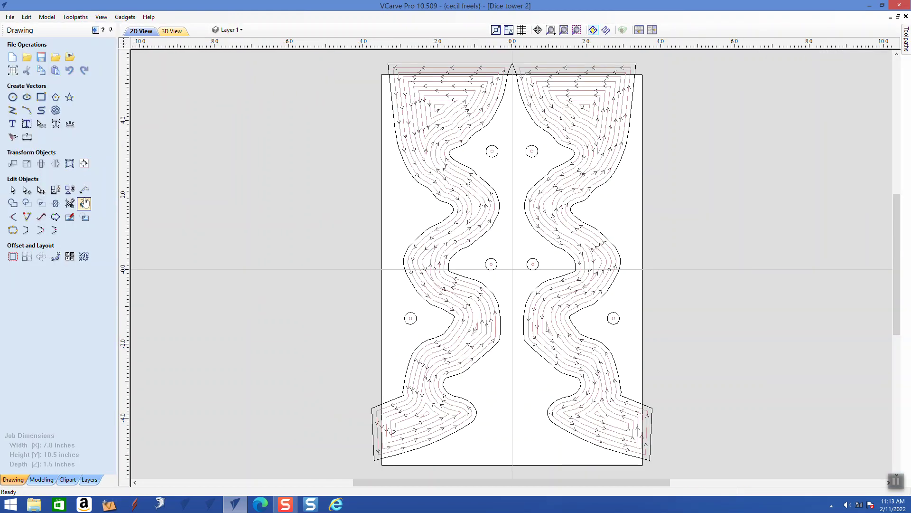
{"action": "left_click", "coordinate": [493, 158]}
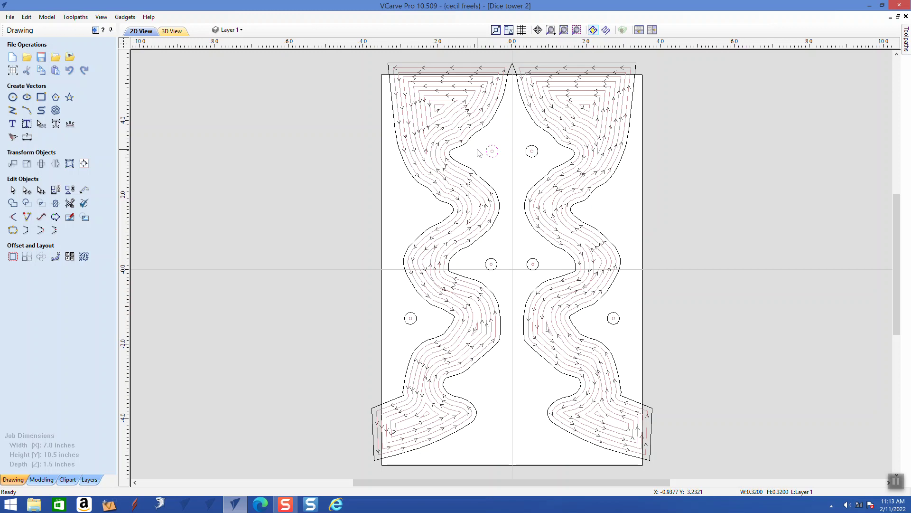
{"action": "right_click", "coordinate": [475, 149]}
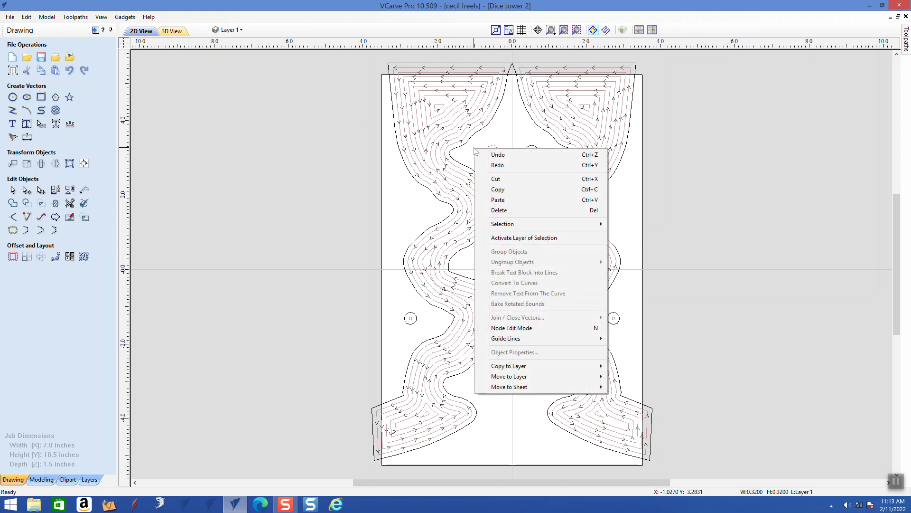
{"action": "left_click", "coordinate": [508, 189]}
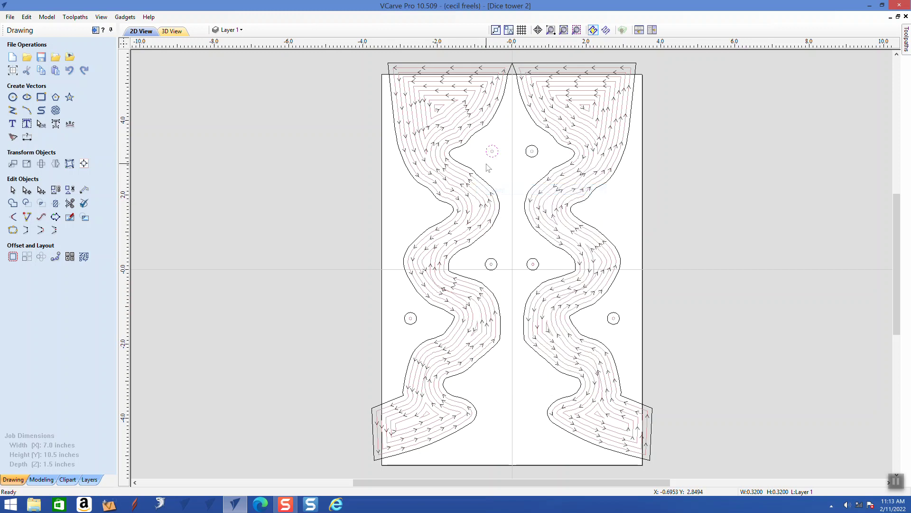
Reopen the 4 dice towers file and paste the copied circle into it.
{"action": "left_click", "coordinate": [10, 18]}
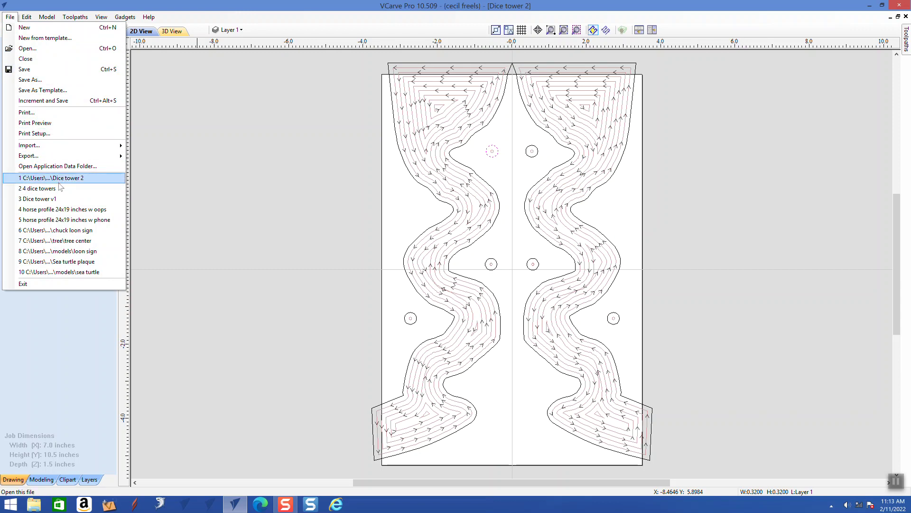
{"action": "left_click", "coordinate": [40, 188]}
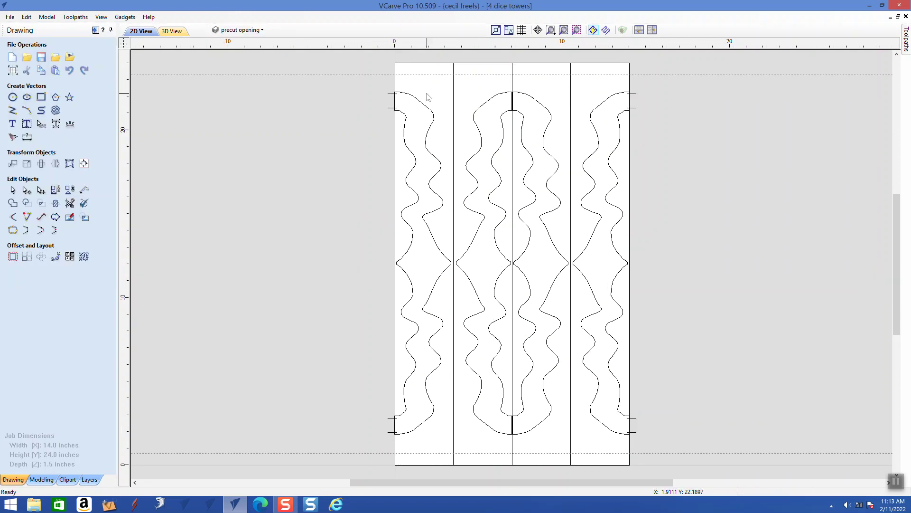
{"action": "right_click", "coordinate": [440, 141]}
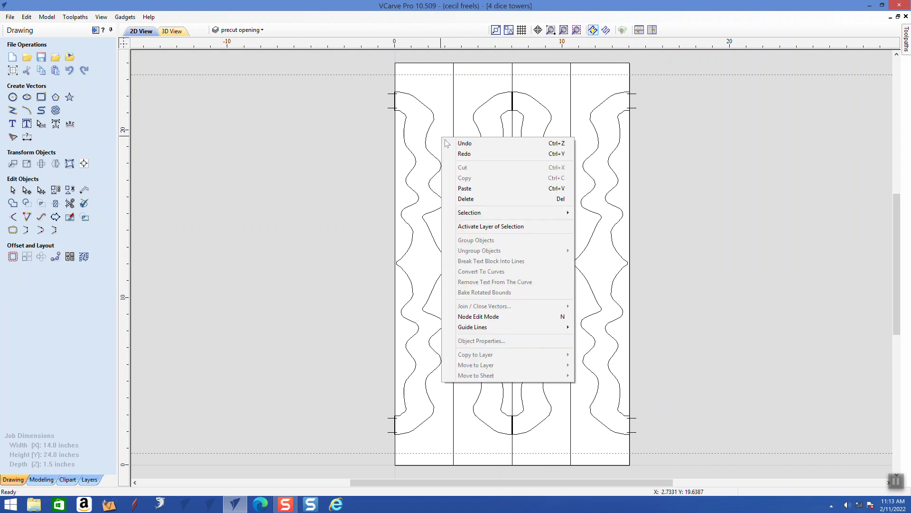
{"action": "left_click", "coordinate": [464, 188]}
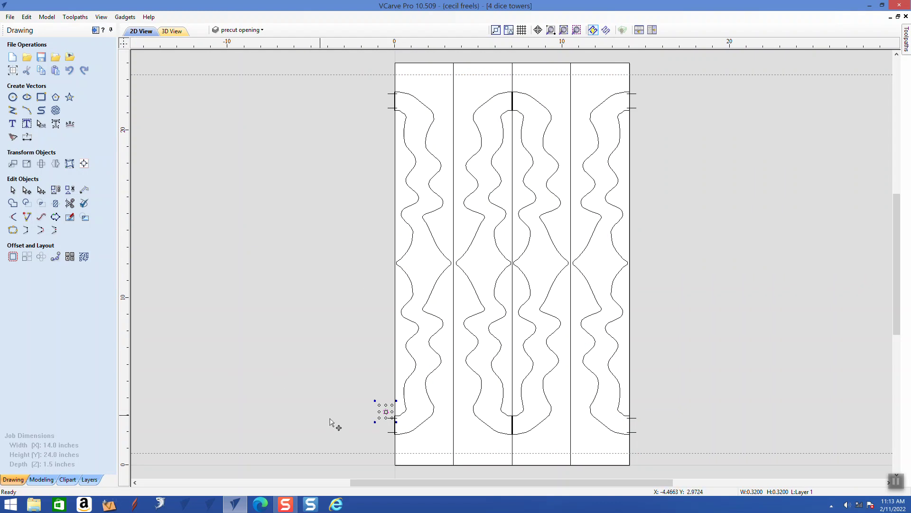
Place the pasted circle outside the first chute's lower right bend and nudge a copy straight up to beside the central diamond.
{"action": "left_click", "coordinate": [389, 409]}
{"action": "left_click_drag", "start_coordinate": [442, 392], "coordinate": [442, 392]}
{"action": "key", "text": "Up"}
{"action": "key", "text": "Up"}
{"action": "key", "text": "Up"}
{"action": "key", "text": "Up"}
{"action": "key", "text": "Up"}
{"action": "key", "text": "Up"}
{"action": "key", "text": "Up"}
{"action": "key", "text": "Up"}
{"action": "key", "text": "Up"}
{"action": "key", "text": "Up"}
{"action": "key", "text": "Up"}
{"action": "key", "text": "Up"}
{"action": "key", "text": "Up"}
{"action": "key", "text": "Up"}
{"action": "key", "text": "Up"}
{"action": "key", "text": "Up"}
{"action": "key", "text": "Up"}
{"action": "key", "text": "Up"}
{"action": "key", "text": "Up"}
{"action": "key", "text": "Up"}
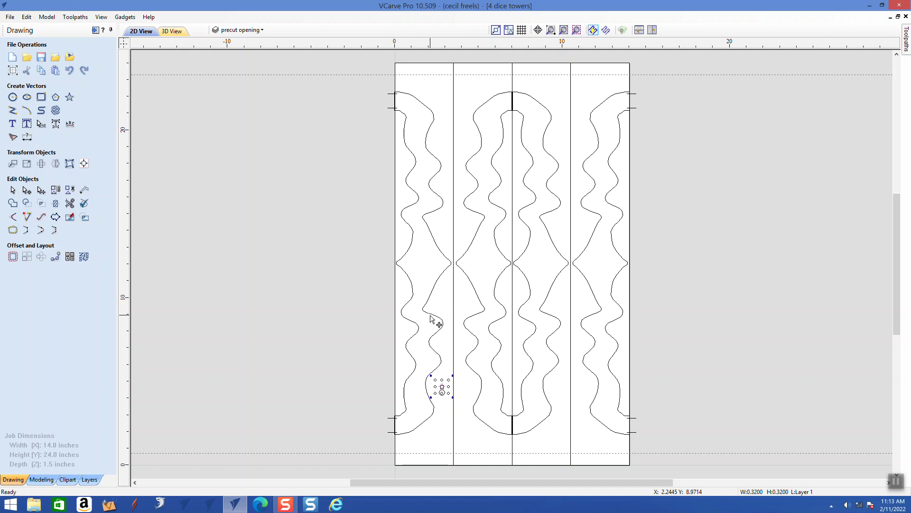
{"action": "key", "text": "Up"}
{"action": "key", "text": "Up"}
{"action": "key", "text": "Left"}
{"action": "key", "text": "Left"}
{"action": "key", "text": "Down"}
{"action": "key", "text": "Down"}
{"action": "key", "text": "Up"}
{"action": "key", "text": "Up"}
{"action": "key", "text": "Up"}
{"action": "key", "text": "Right"}
{"action": "key", "text": "Right"}
{"action": "key", "text": "Down"}
{"action": "key", "text": "Left"}
Nudge another circle copy left and down to the first strip's left edge, outside the chute about 8 inches up.
{"action": "key", "text": "Left"}
{"action": "key", "text": "Left"}
{"action": "key", "text": "Left"}
{"action": "key", "text": "Left"}
{"action": "key", "text": "Left"}
{"action": "key", "text": "Left"}
{"action": "key", "text": "Left"}
{"action": "key", "text": "Left"}
{"action": "key", "text": "Left"}
{"action": "key", "text": "Left"}
{"action": "key", "text": "Left"}
{"action": "key", "text": "Left"}
{"action": "key", "text": "Left"}
{"action": "key", "text": "Left"}
{"action": "key", "text": "Left"}
{"action": "key", "text": "Down"}
{"action": "key", "text": "Down"}
{"action": "key", "text": "Down"}
{"action": "key", "text": "Down"}
{"action": "key", "text": "Down"}
{"action": "key", "text": "Down"}
{"action": "key", "text": "Down"}
{"action": "key", "text": "Down"}
{"action": "key", "text": "Down"}
{"action": "key", "text": "Down"}
{"action": "key", "text": "Down"}
{"action": "key", "text": "Down"}
{"action": "key", "text": "Down"}
{"action": "key", "text": "Down"}
{"action": "key", "text": "Down"}
{"action": "left_click", "coordinate": [352, 280]}
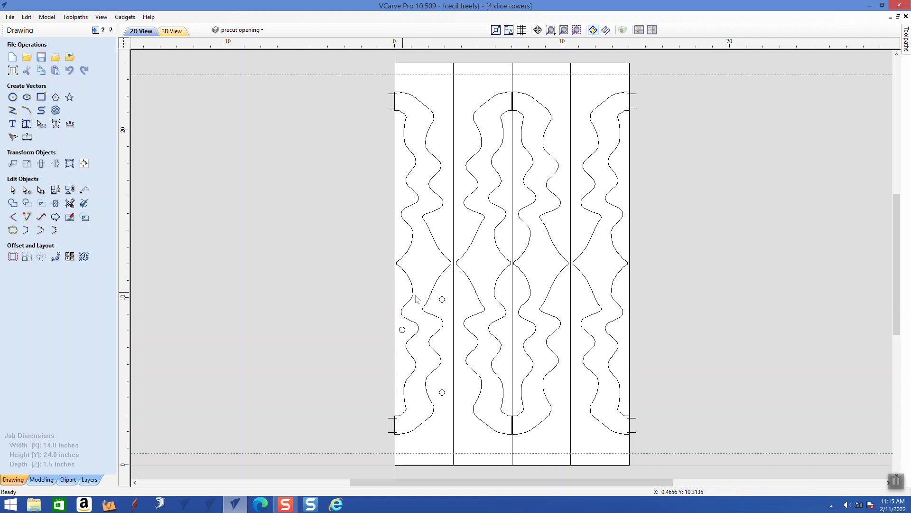
Select the first strip's three circles and mirror a vertically flipped copy about the job center.
{"action": "left_click", "coordinate": [440, 300]}
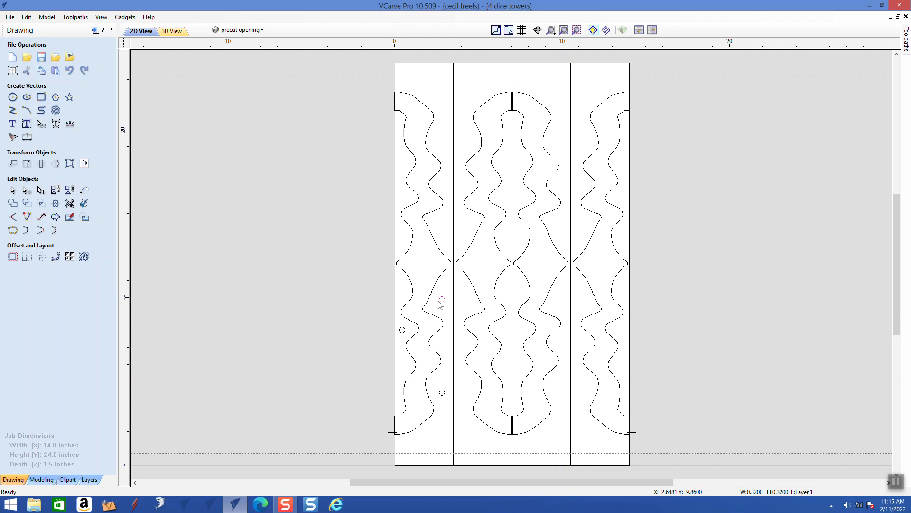
{"action": "left_click", "coordinate": [402, 330], "text": "shift"}
{"action": "left_click", "coordinate": [442, 392], "text": "shift"}
{"action": "left_click", "coordinate": [56, 165]}
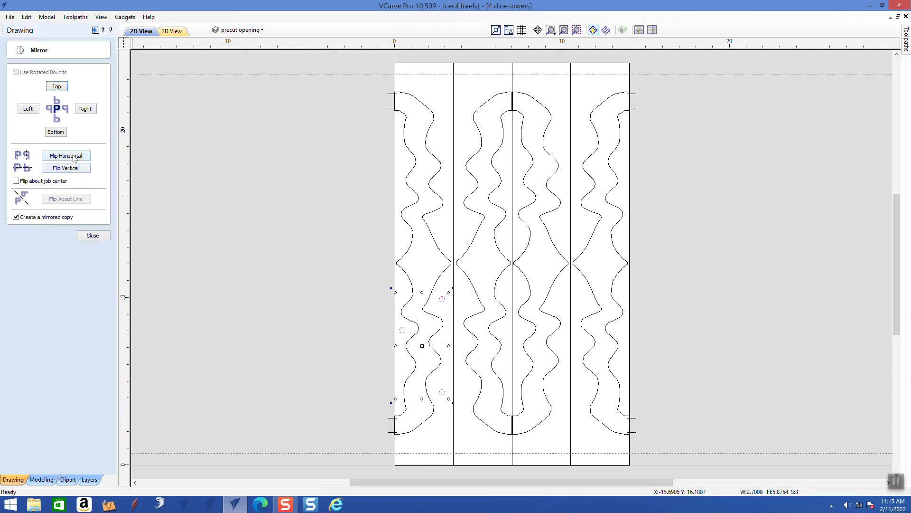
{"action": "left_click", "coordinate": [16, 182]}
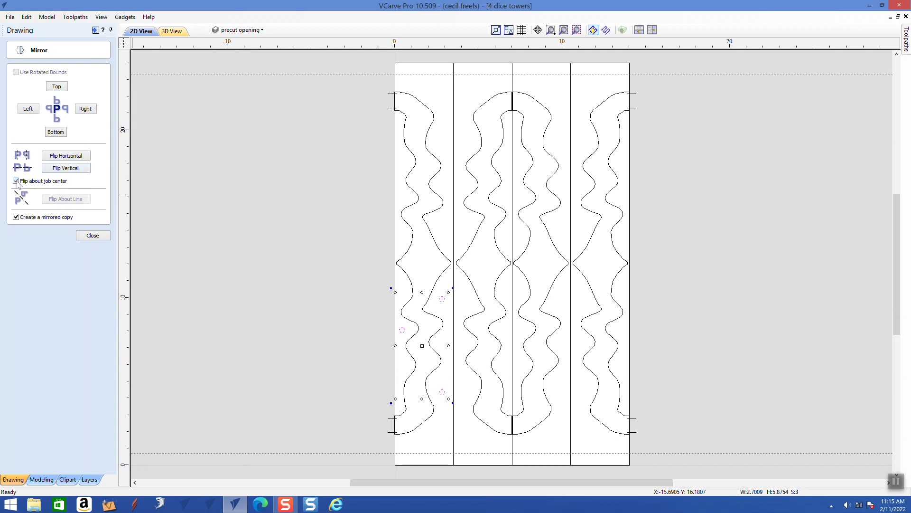
{"action": "left_click", "coordinate": [69, 170]}
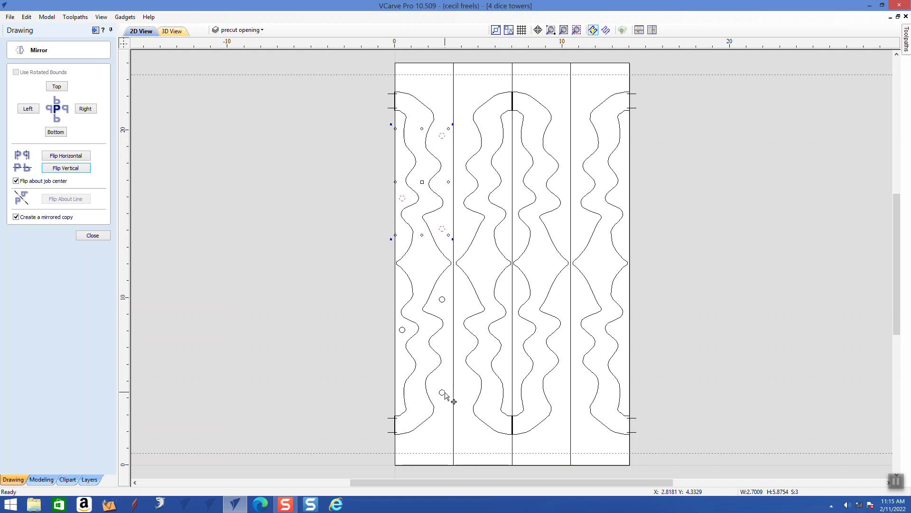
Add the three lower circles to the selection and mirror a copy of all six to the right.
{"action": "left_click", "coordinate": [442, 302], "text": "shift"}
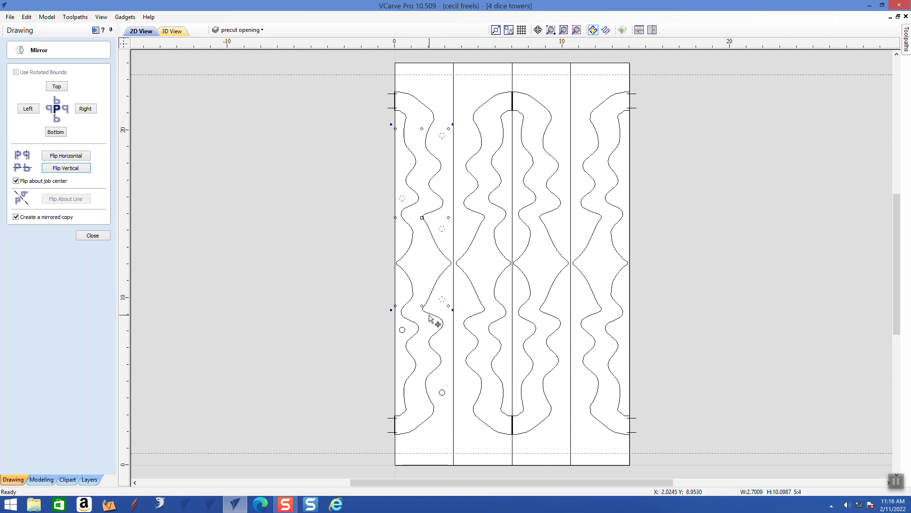
{"action": "left_click", "coordinate": [402, 330], "text": "shift"}
{"action": "left_click", "coordinate": [442, 392], "text": "shift"}
{"action": "left_click", "coordinate": [84, 112]}
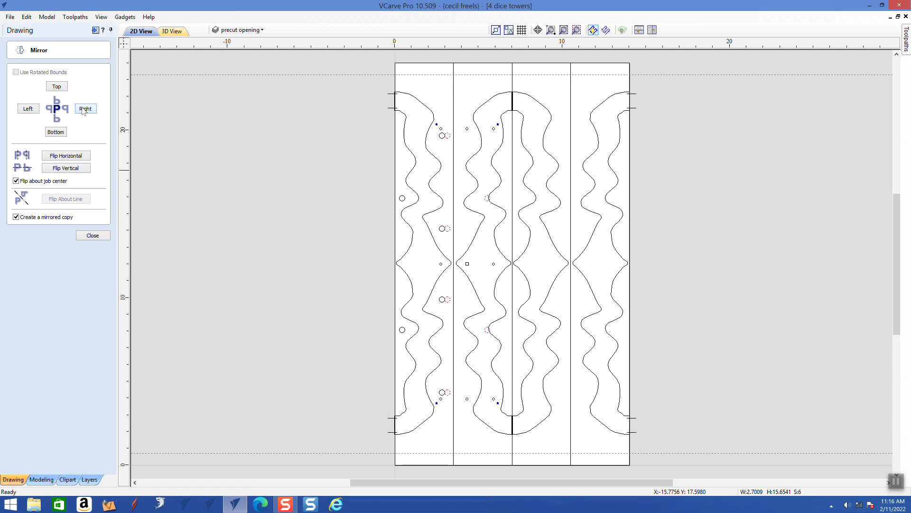
{"action": "key", "text": "Tab"}
{"action": "key", "text": "Tab"}
{"action": "key", "text": "Tab"}
{"action": "key", "text": "Tab"}
{"action": "left_click", "coordinate": [92, 236]}
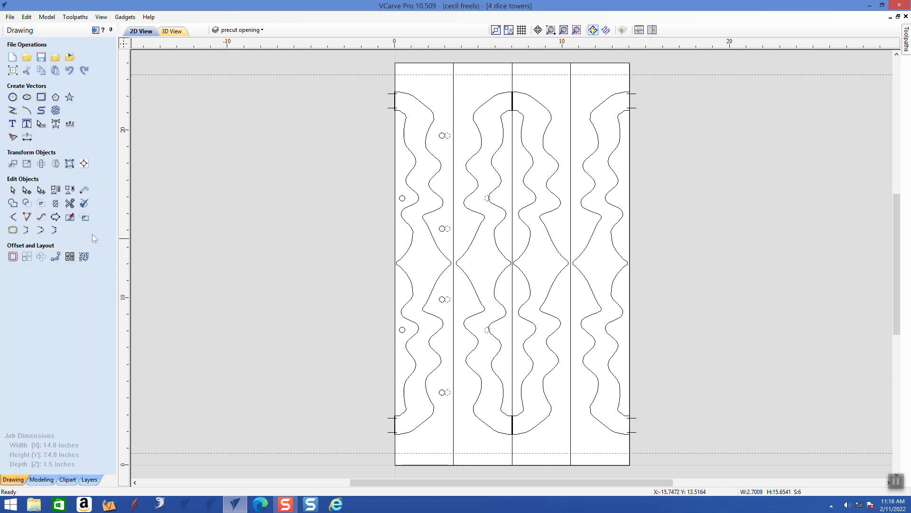
Nudge the six mirrored circles right into the second strip so they mirror the first strip's circles across the dividing line.
{"action": "key", "text": "Right"}
{"action": "key", "text": "Right"}
{"action": "key", "text": "Right"}
{"action": "key", "text": "Right"}
{"action": "key", "text": "Right"}
{"action": "key", "text": "Right"}
{"action": "key", "text": "Right"}
{"action": "key", "text": "Right"}
{"action": "key", "text": "Right"}
Add the first strip's six circles to the selection and paste a copy of all twelve selected circles.
{"action": "left_click", "coordinate": [442, 137], "text": "shift"}
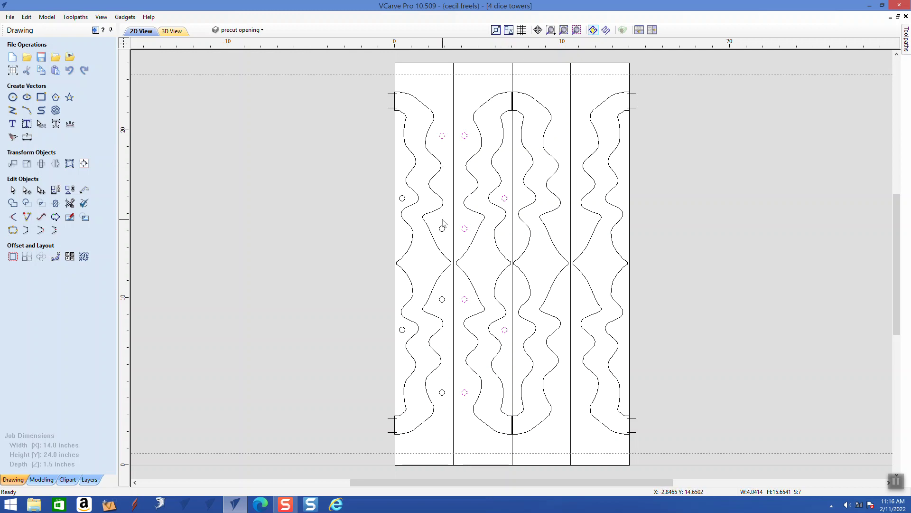
{"action": "left_click", "coordinate": [437, 232], "text": "shift"}
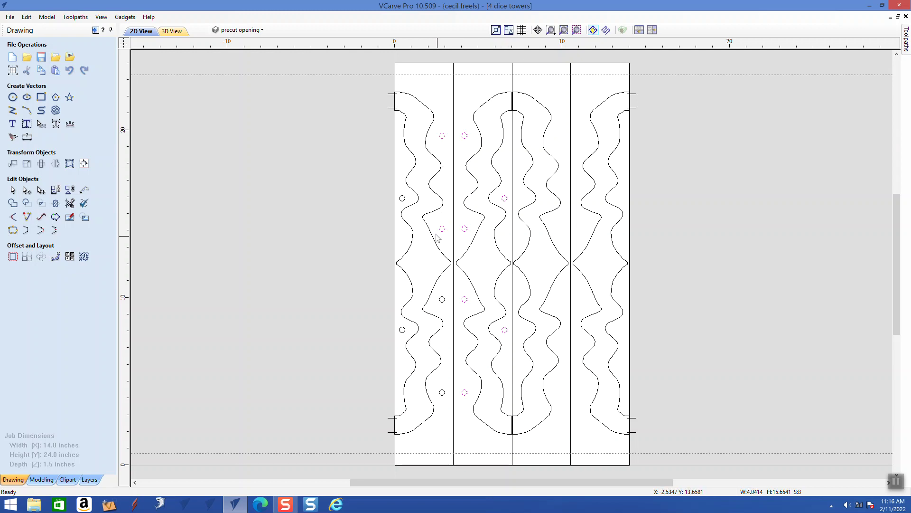
{"action": "left_click", "coordinate": [405, 198], "text": "shift"}
{"action": "left_click_drag", "start_coordinate": [406, 321], "coordinate": [404, 339], "text": "shift"}
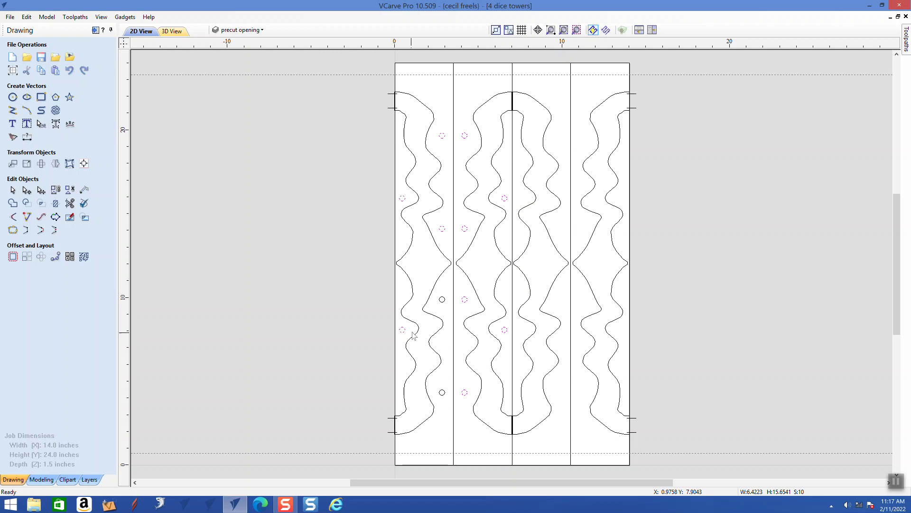
{"action": "left_click", "coordinate": [443, 302], "text": "shift"}
{"action": "left_click", "coordinate": [441, 395], "text": "shift"}
{"action": "right_click", "coordinate": [346, 259]}
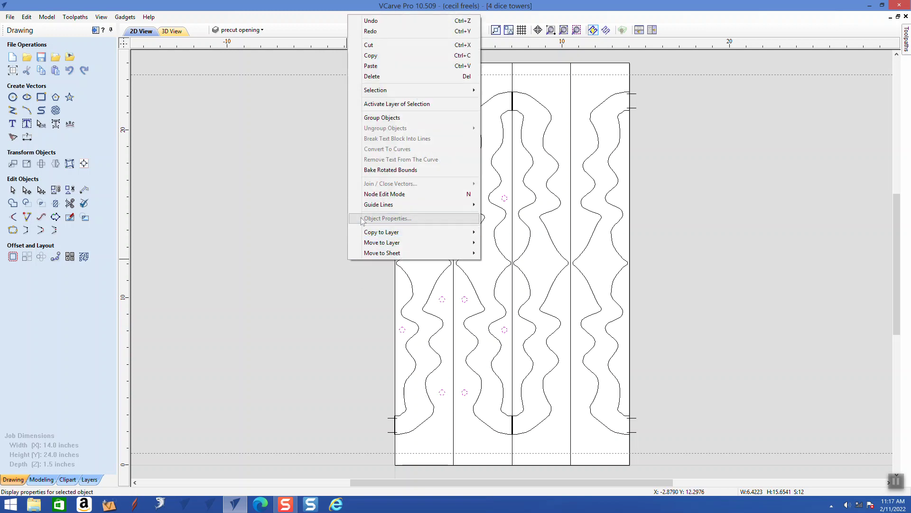
{"action": "left_click", "coordinate": [387, 58]}
{"action": "right_click", "coordinate": [296, 133]}
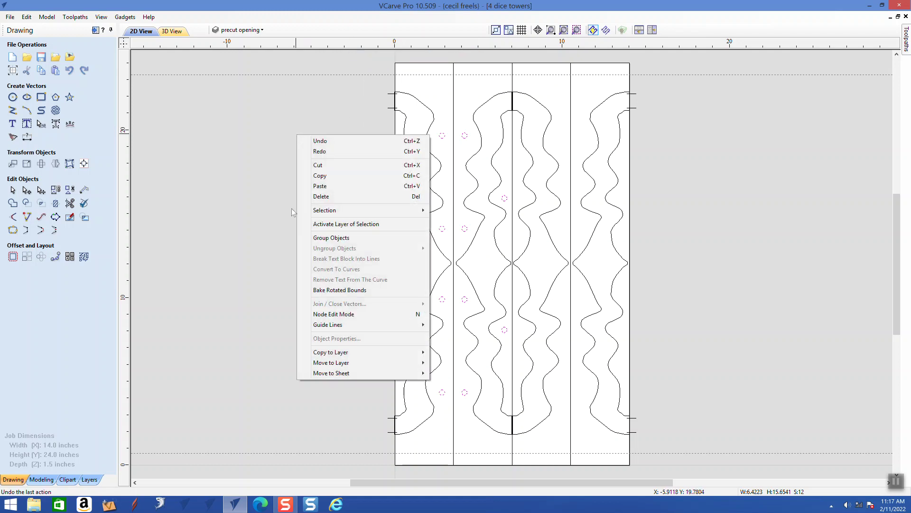
{"action": "left_click", "coordinate": [318, 186]}
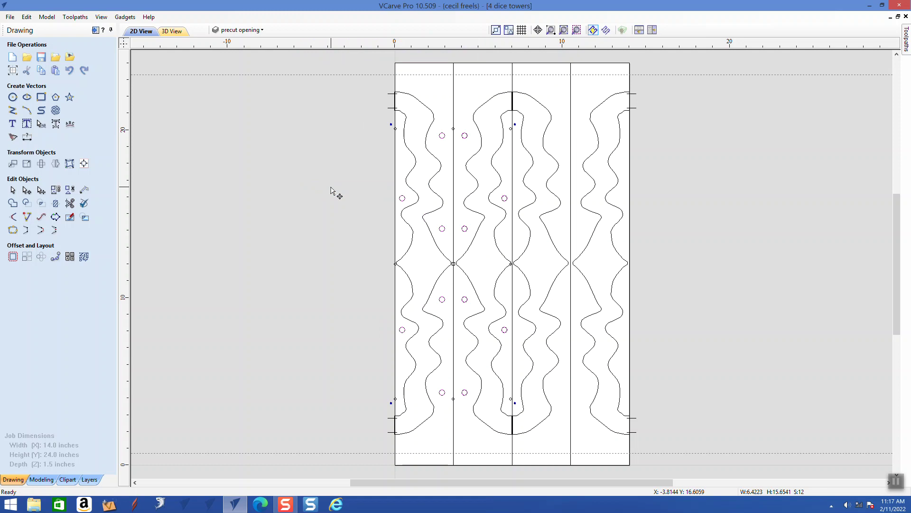
Nudge the pasted circles right into the third and fourth strips, outside the chutes as in the first two strips.
{"action": "key", "text": "Right"}
{"action": "key", "text": "Right"}
{"action": "key", "text": "Right"}
{"action": "key", "text": "Right"}
{"action": "key", "text": "Right"}
{"action": "key", "text": "Right"}
{"action": "key", "text": "Right"}
{"action": "key", "text": "Right"}
{"action": "key", "text": "Right"}
{"action": "key", "text": "Right"}
{"action": "key", "text": "Left"}
{"action": "key", "text": "Left"}
{"action": "key", "text": "Left"}
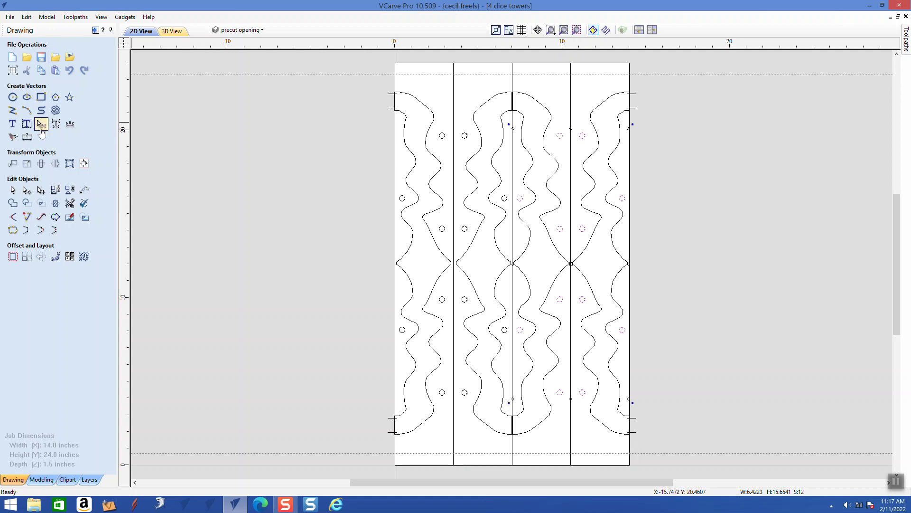
{"action": "left_click", "coordinate": [13, 190]}
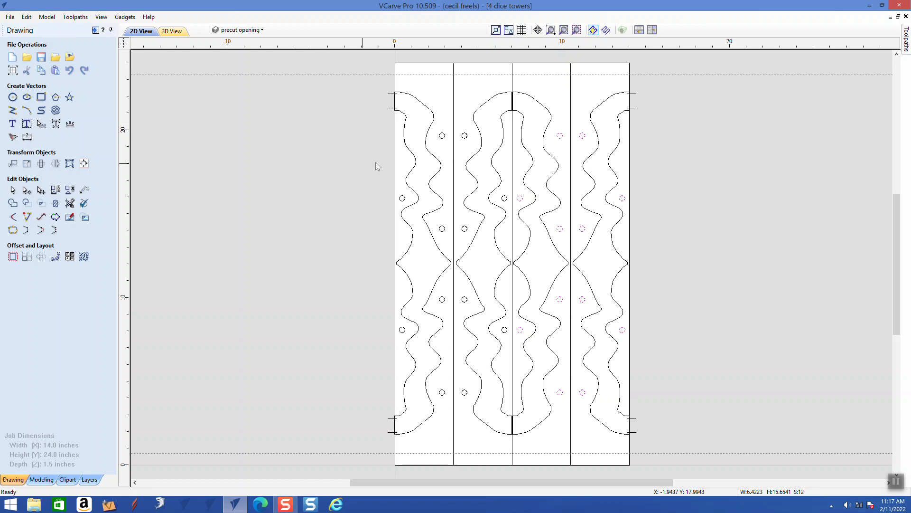
Move the twelve circles in the third and fourth strips to a new layer named "hole".
{"action": "right_click", "coordinate": [563, 139]}
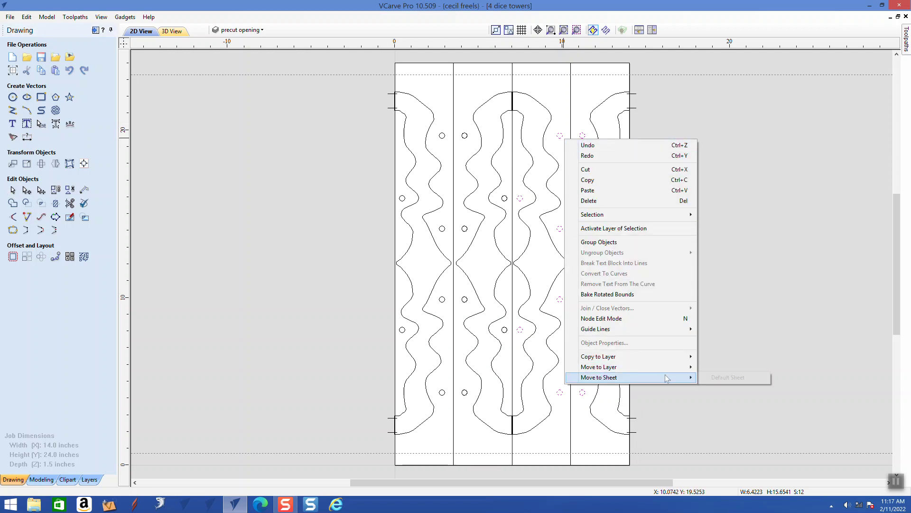
{"action": "mouse_move", "coordinate": [648, 367]}
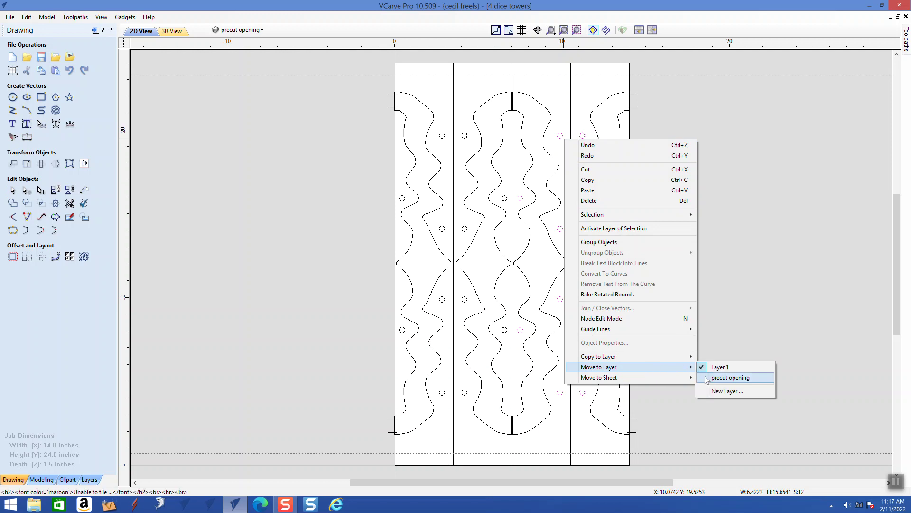
{"action": "left_click", "coordinate": [717, 390]}
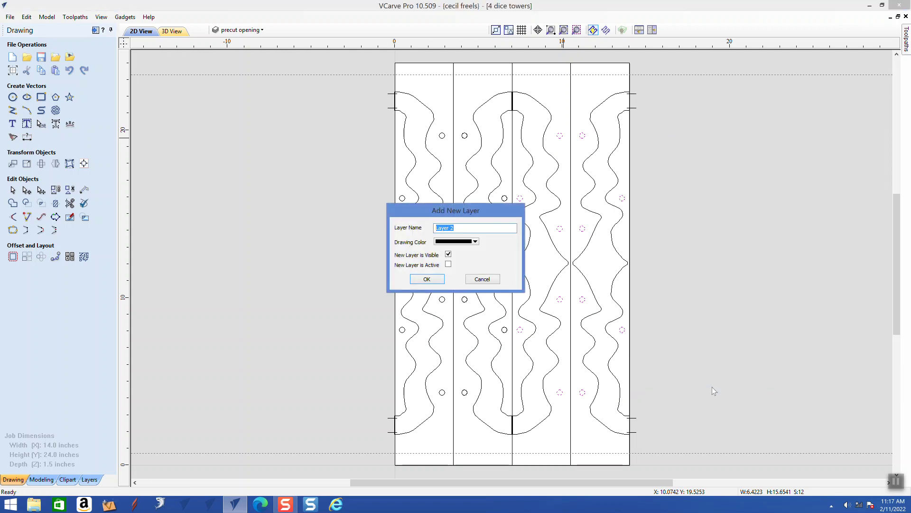
{"action": "type", "text": "hole"}
{"action": "left_click", "coordinate": [440, 279]}
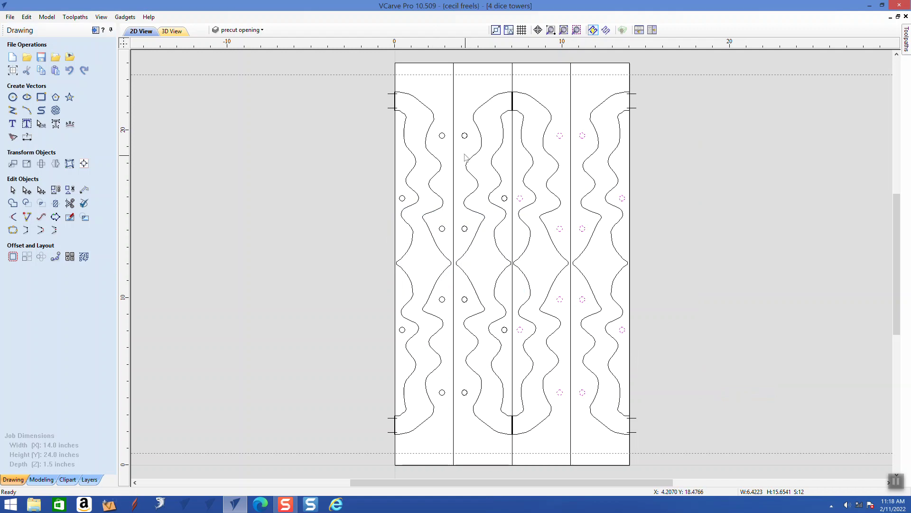
{"action": "key", "text": "Escape"}
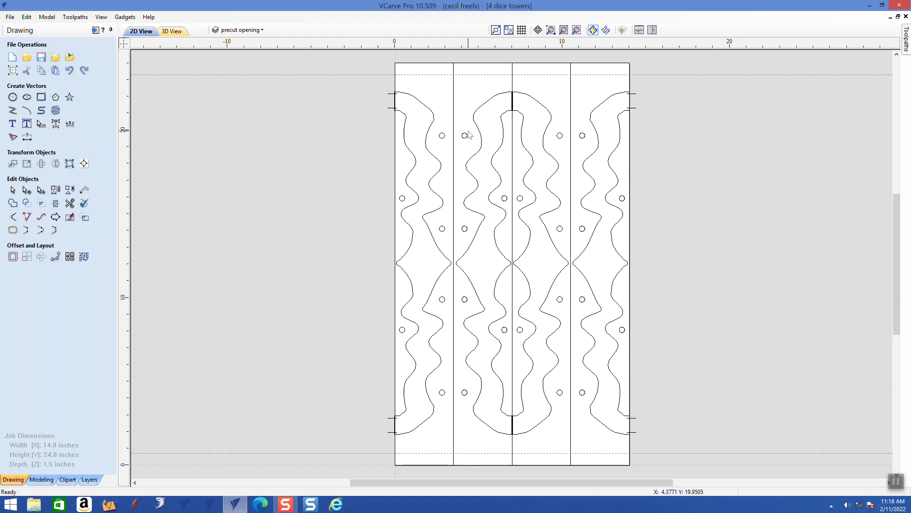
Select the twelve circles in the first two strips and move them to the hole layer.
{"action": "left_click", "coordinate": [466, 138]}
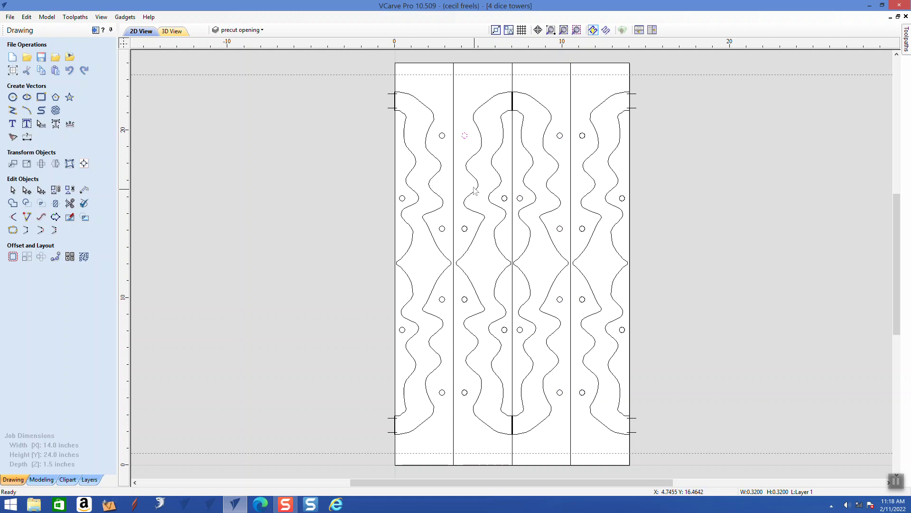
{"action": "left_click", "coordinate": [444, 137], "text": "shift"}
{"action": "left_click_drag", "start_coordinate": [377, 178], "coordinate": [510, 242]}
{"action": "left_click_drag", "start_coordinate": [392, 375], "coordinate": [510, 403]}
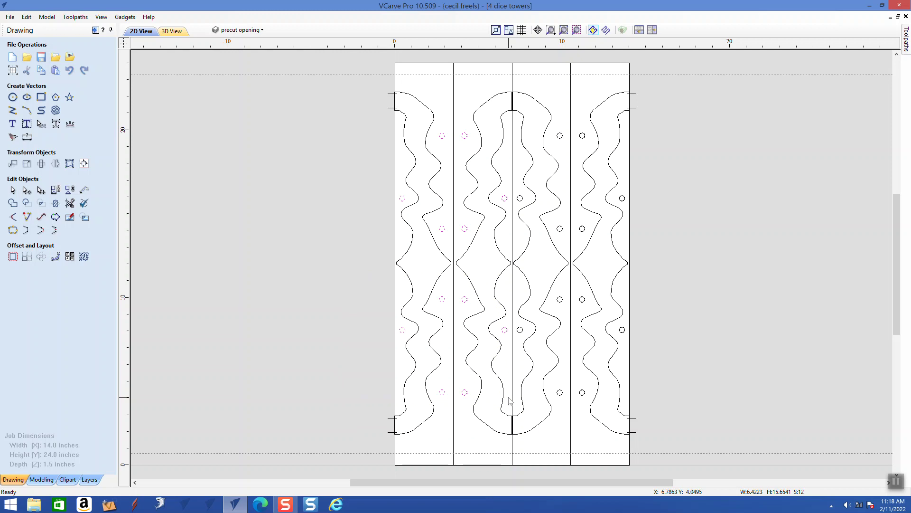
{"action": "right_click", "coordinate": [273, 245]}
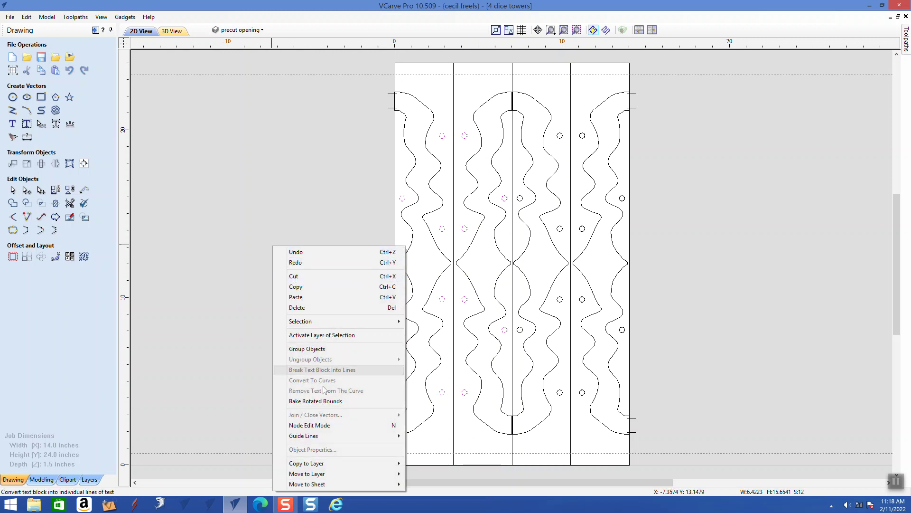
{"action": "mouse_move", "coordinate": [372, 473]}
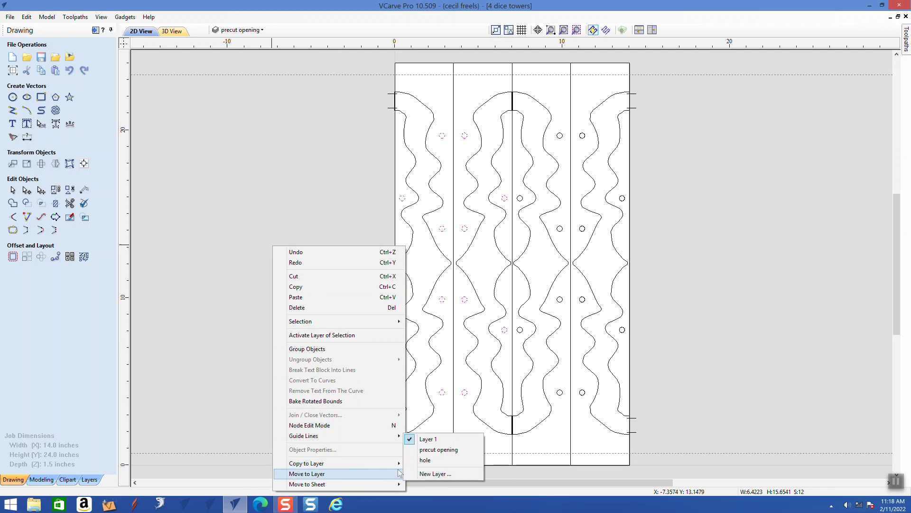
{"action": "left_click", "coordinate": [425, 460]}
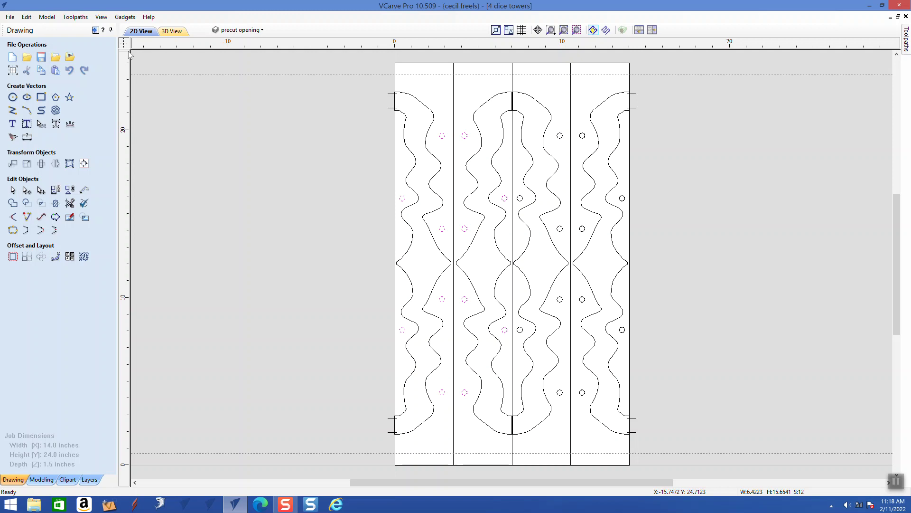
Select all circles with Layer 1 and the precut opening layer hidden, and show both layers again.
{"action": "left_click", "coordinate": [89, 479]}
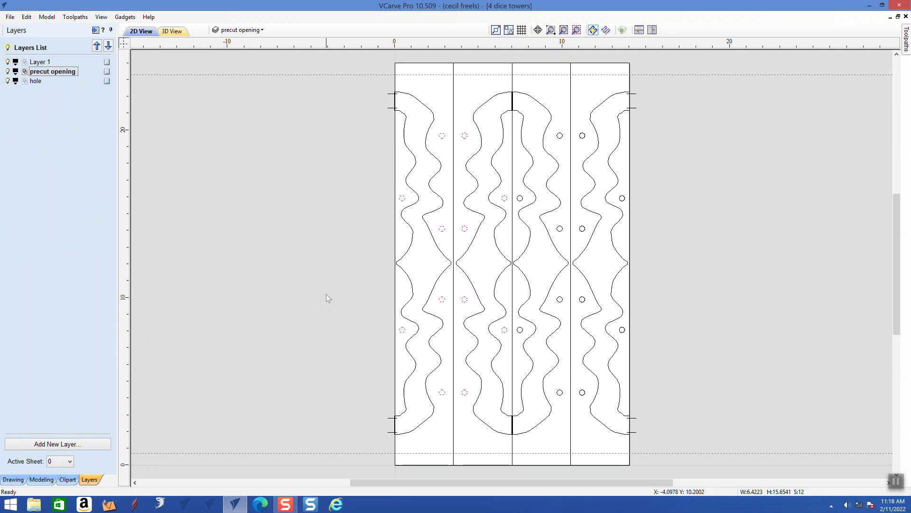
{"action": "left_click", "coordinate": [8, 62]}
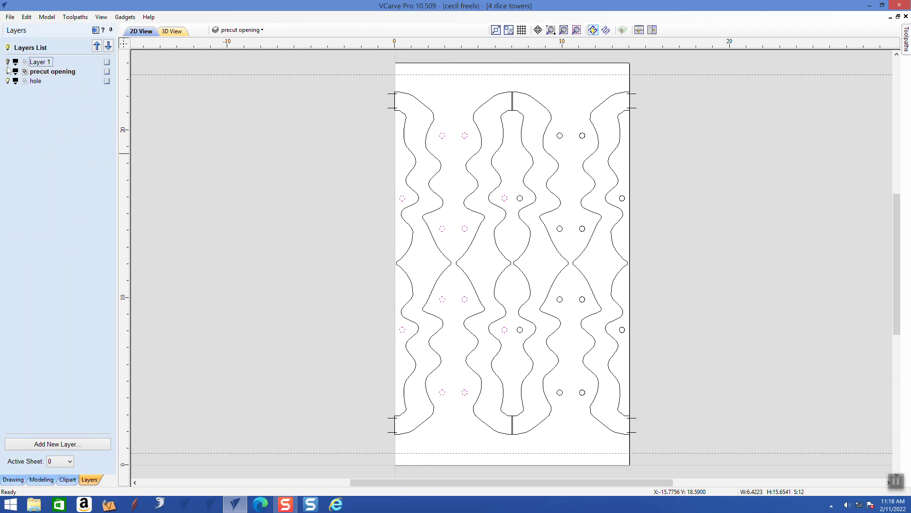
{"action": "left_click", "coordinate": [7, 71]}
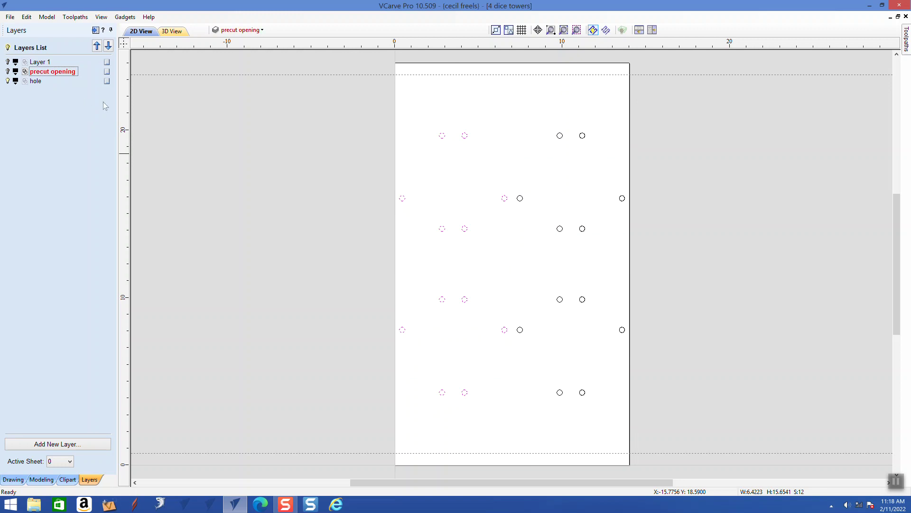
{"action": "left_click", "coordinate": [361, 103]}
{"action": "left_click_drag", "start_coordinate": [355, 101], "coordinate": [681, 422]}
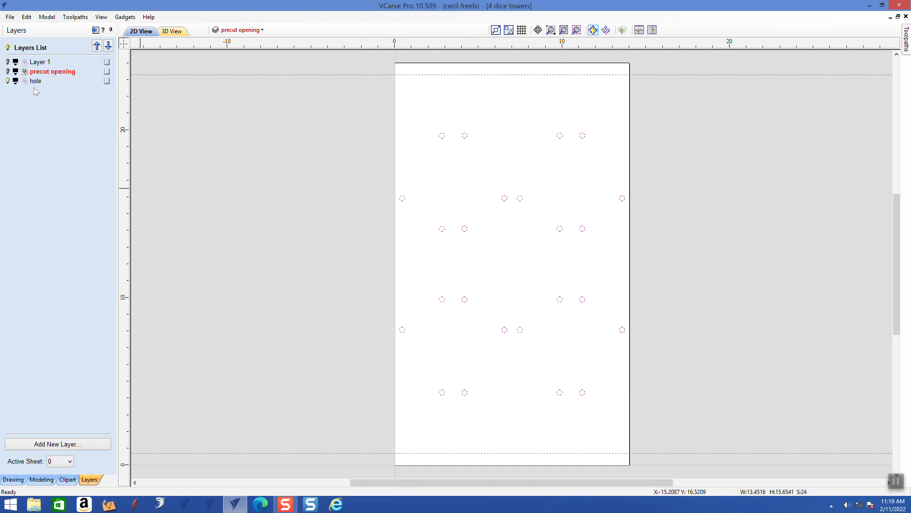
{"action": "left_click", "coordinate": [8, 71]}
{"action": "left_click", "coordinate": [8, 62]}
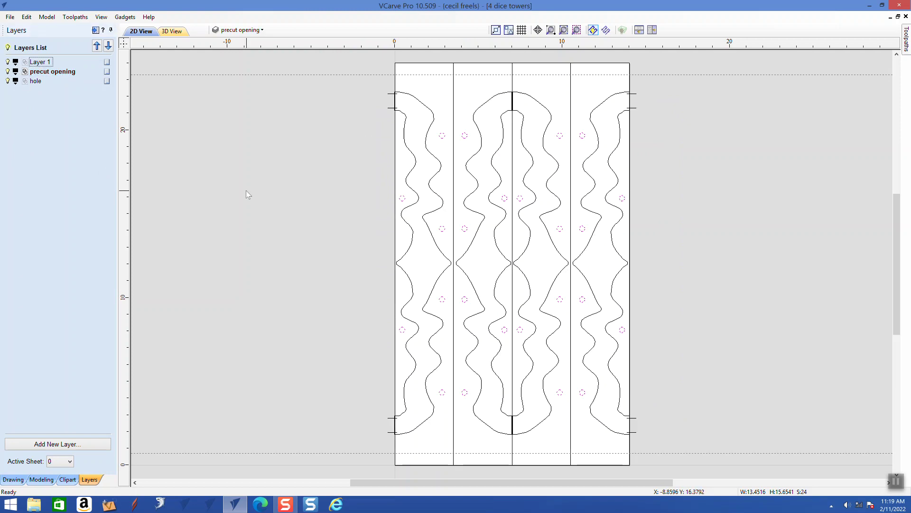
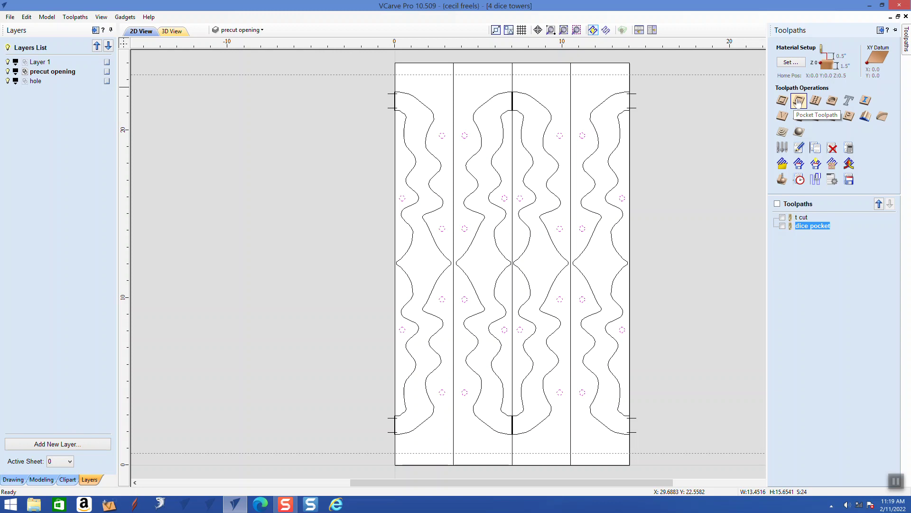
Calculate a pocket toolpath named "al holes" for the selected circles with a 0.375 inch cut depth and the 0.25 inch end mill.
{"action": "left_click", "coordinate": [798, 100]}
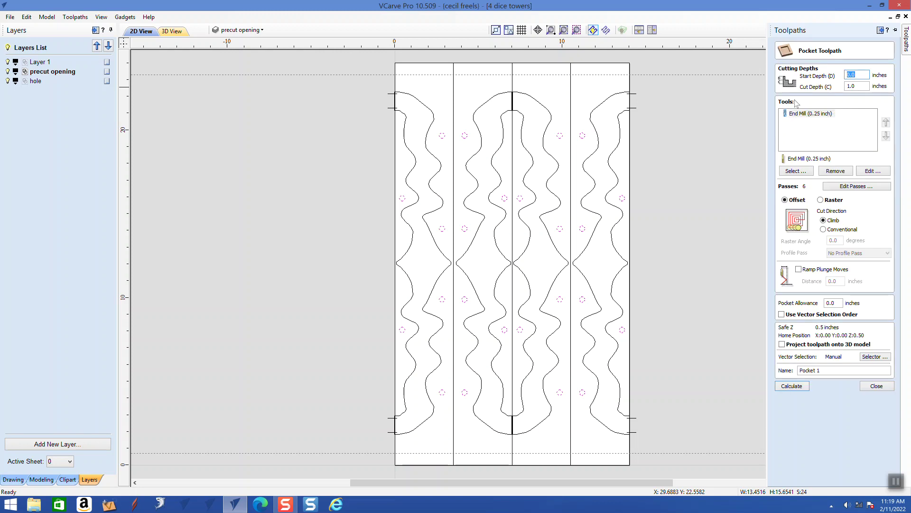
{"action": "left_click", "coordinate": [867, 87]}
{"action": "type", "text": "375"}
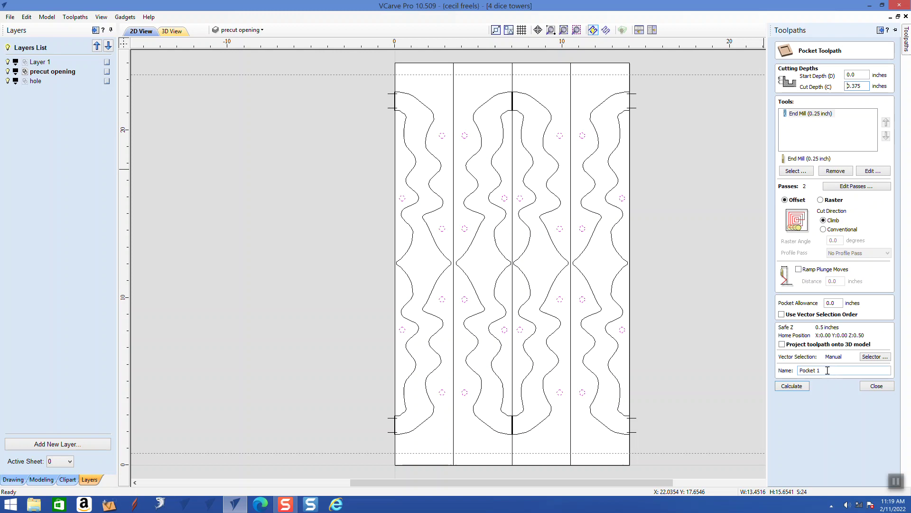
{"action": "left_click_drag", "start_coordinate": [827, 370], "coordinate": [783, 369]}
{"action": "type", "text": "al holes"}
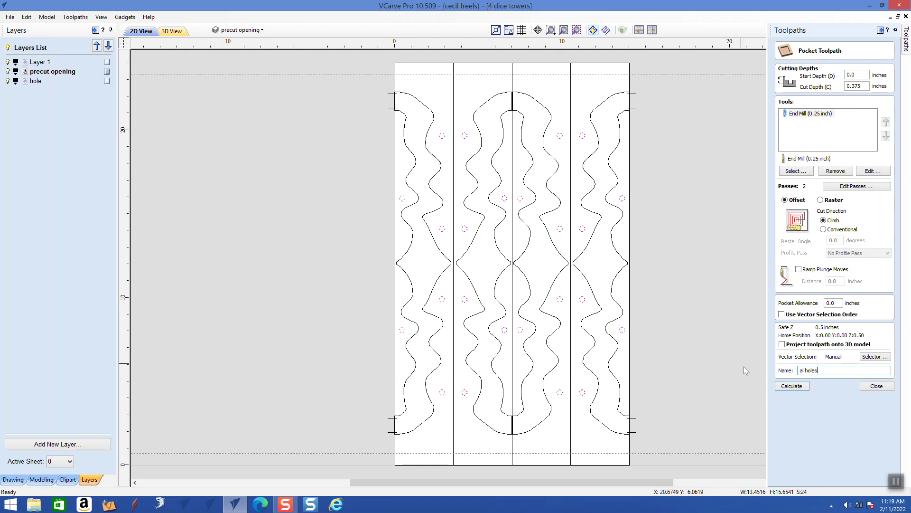
{"action": "left_click", "coordinate": [802, 385]}
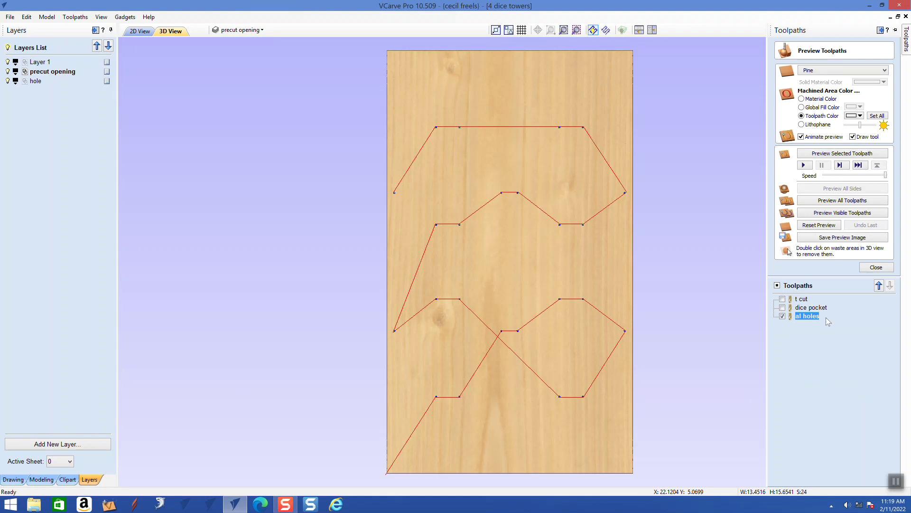
Simulate the al holes toolpath, inspect the holes at an angle, and keep the toolpath options pinned open.
{"action": "left_click", "coordinate": [814, 215]}
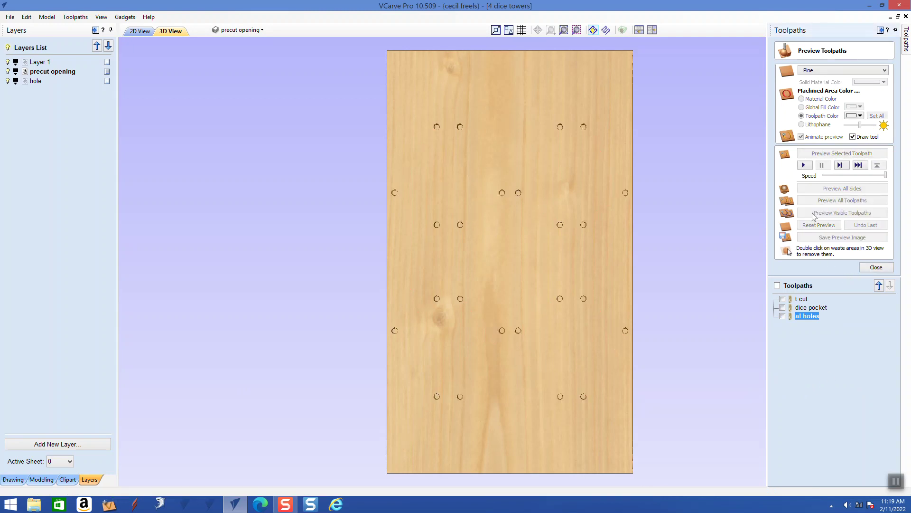
{"action": "left_click_drag", "start_coordinate": [616, 200], "coordinate": [583, 230]}
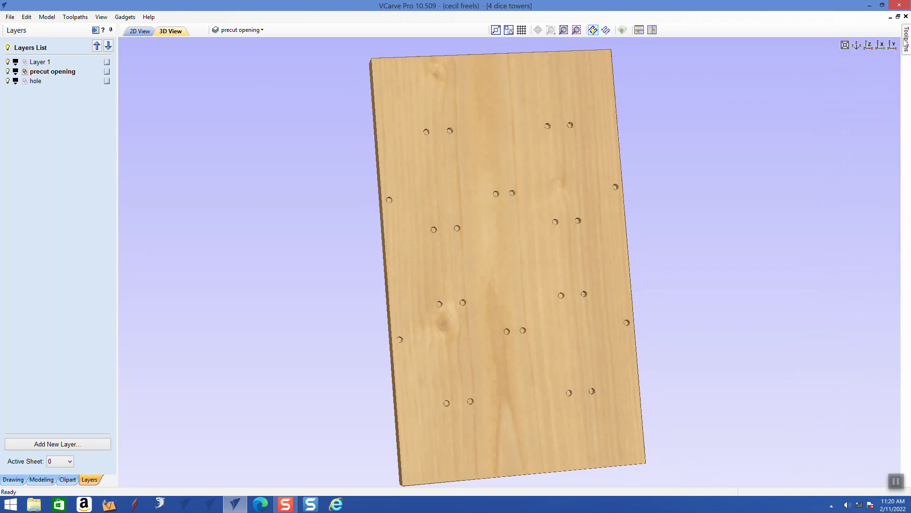
{"action": "mouse_move", "coordinate": [904, 44]}
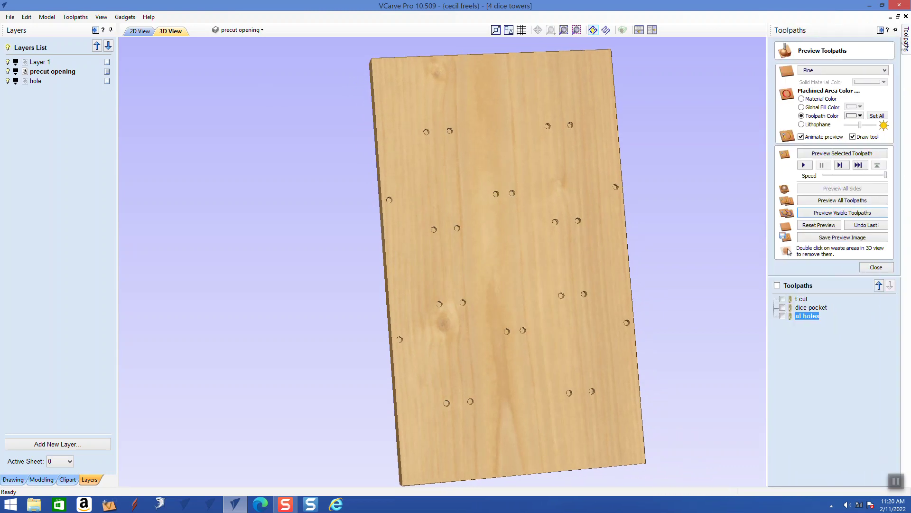
{"action": "left_click", "coordinate": [895, 30]}
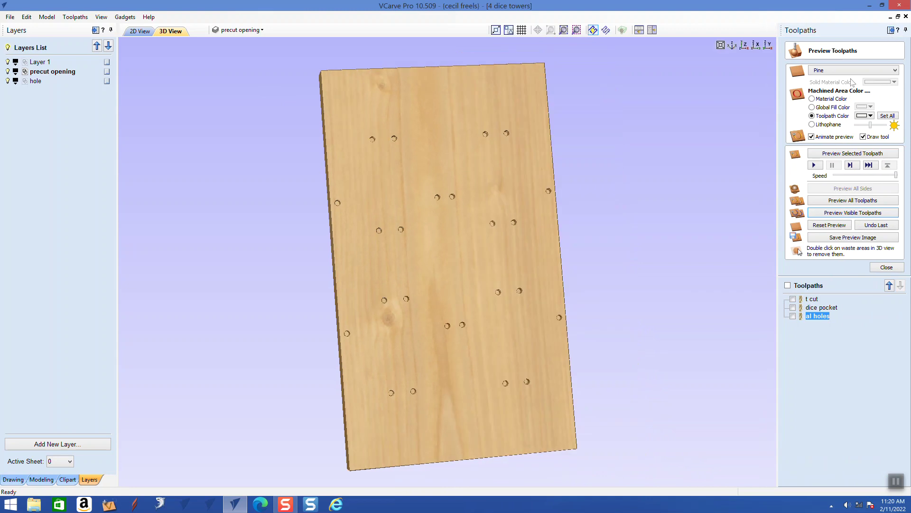
Reset the preview, simulate all toolpaths together on the pine board, and inspect the result in 3D.
{"action": "left_click", "coordinate": [831, 226]}
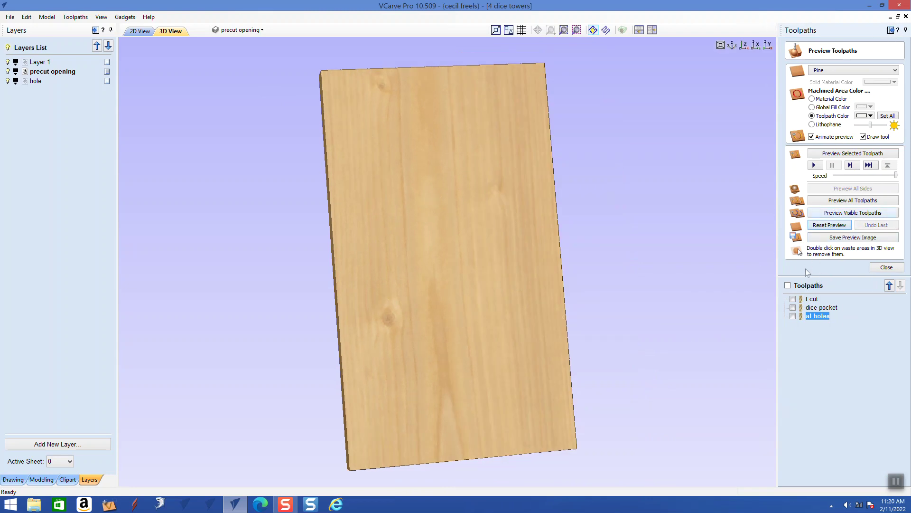
{"action": "left_click", "coordinate": [842, 204]}
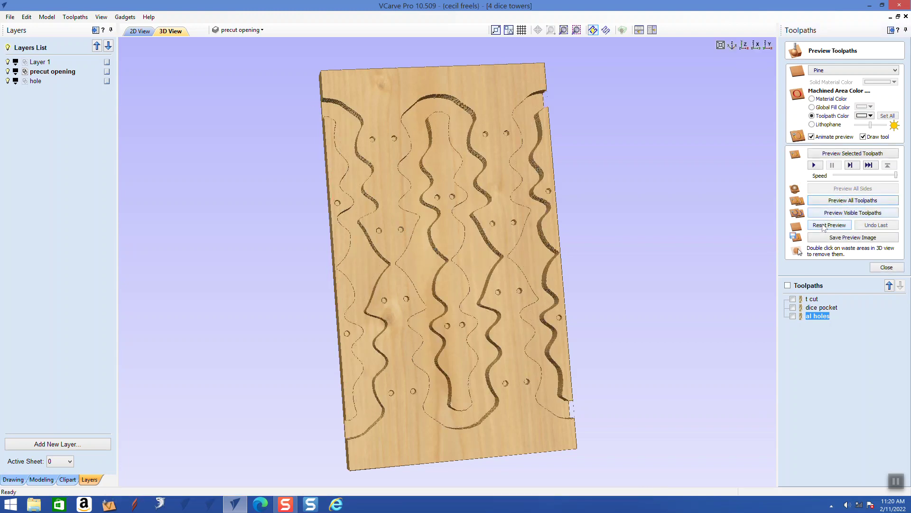
{"action": "left_click_drag", "start_coordinate": [472, 292], "coordinate": [426, 266]}
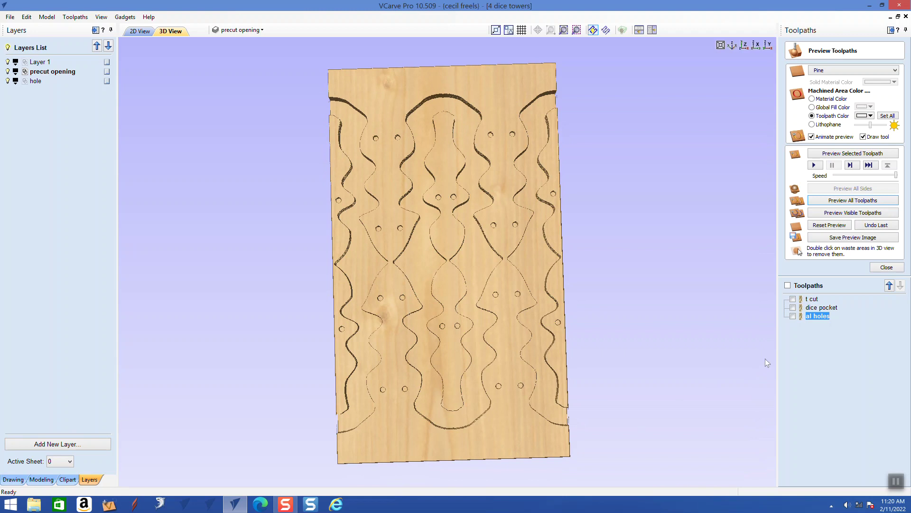
Show the t cut toolpath in the 3D and 2D views to check its precut lines, and hide it again.
{"action": "left_click", "coordinate": [792, 298]}
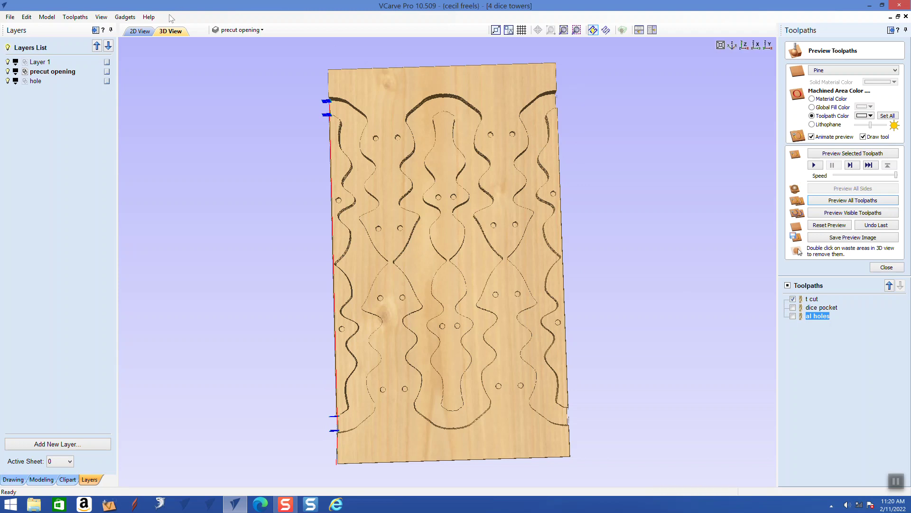
{"action": "left_click", "coordinate": [141, 32]}
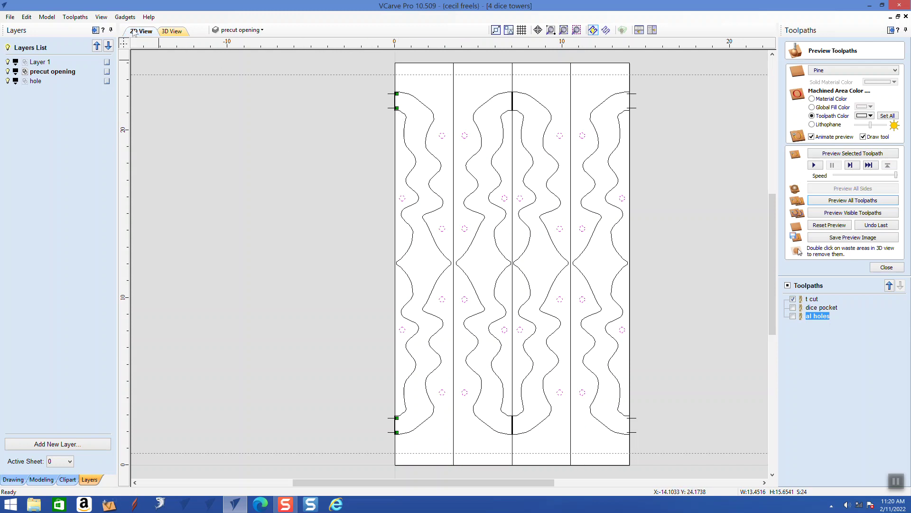
{"action": "left_click", "coordinate": [549, 33]}
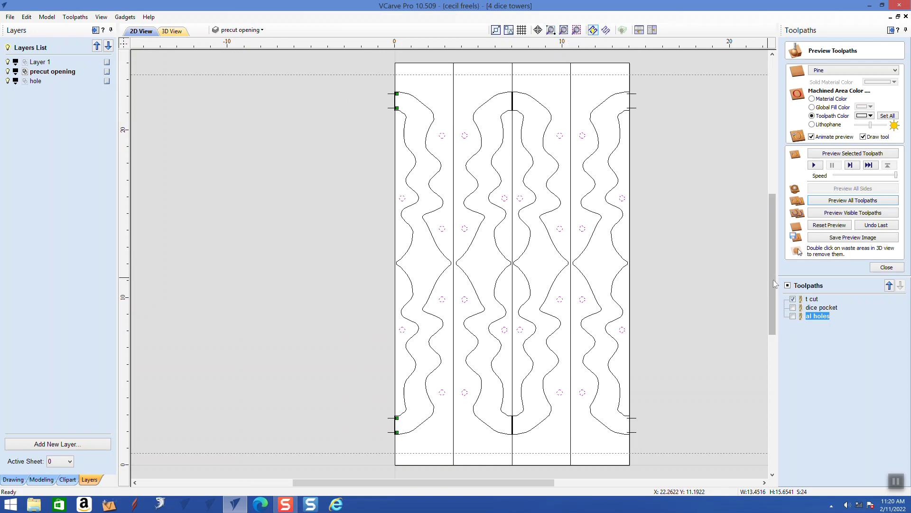
{"action": "left_click", "coordinate": [793, 299]}
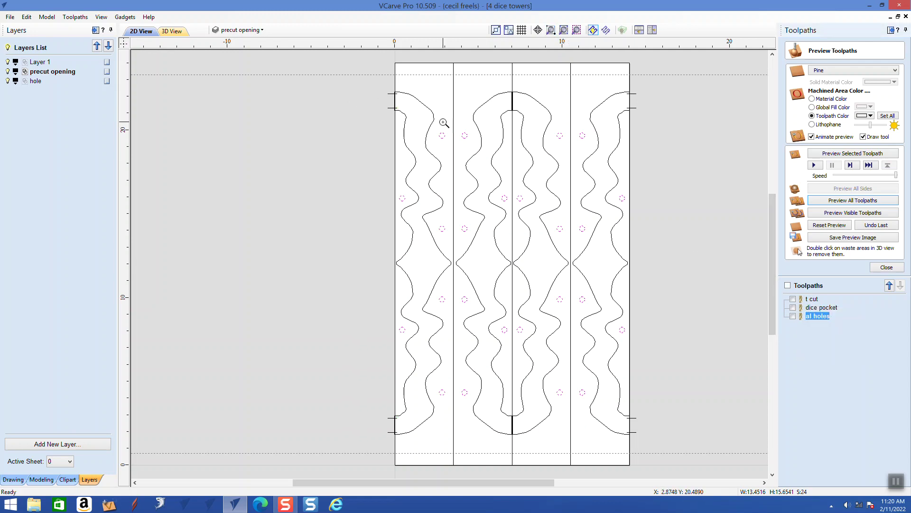
Check the node start points of the upper and lower precut lines on the board's left edge in node editing mode.
{"action": "left_click_drag", "start_coordinate": [383, 87], "coordinate": [433, 118]}
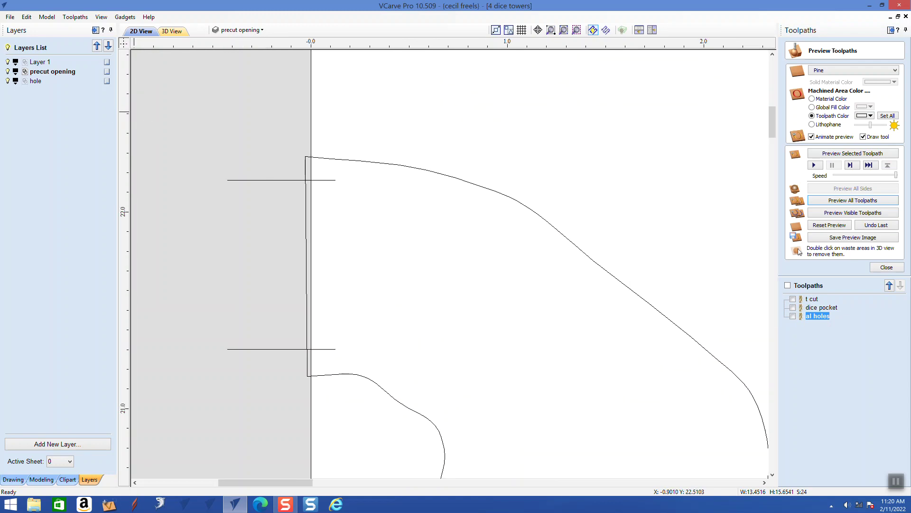
{"action": "left_click", "coordinate": [13, 479]}
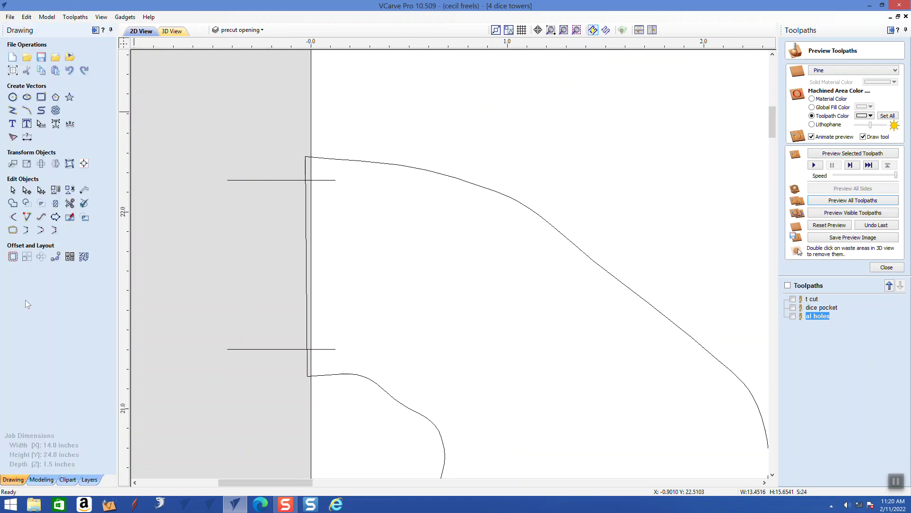
{"action": "left_click", "coordinate": [26, 191]}
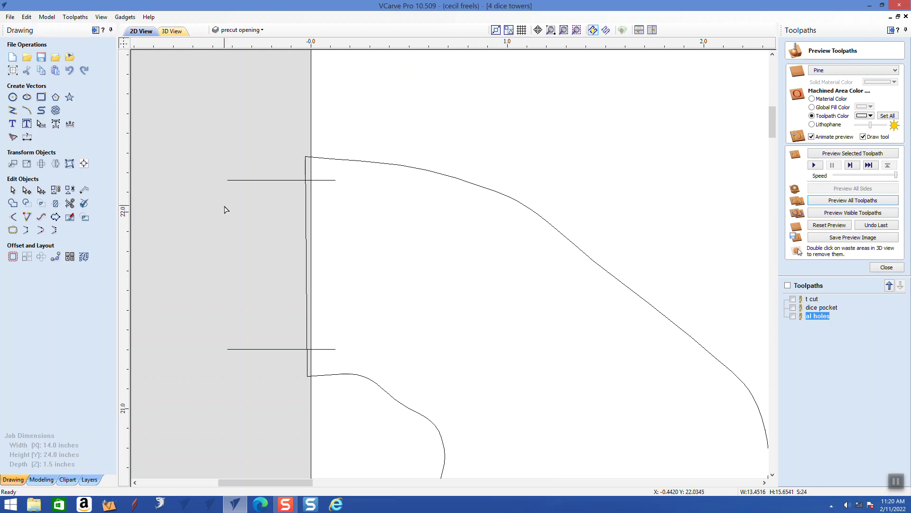
{"action": "left_click", "coordinate": [269, 181]}
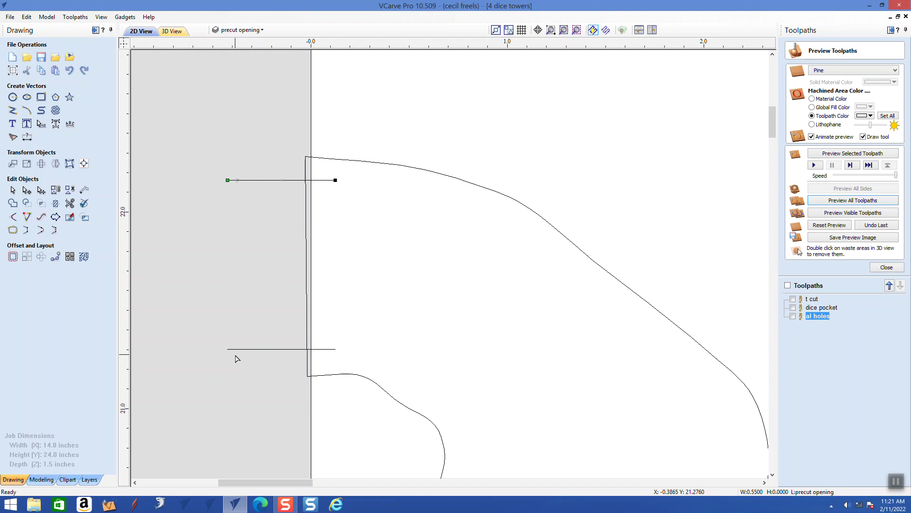
{"action": "left_click", "coordinate": [259, 349]}
{"action": "left_click_drag", "start_coordinate": [771, 125], "coordinate": [754, 415]}
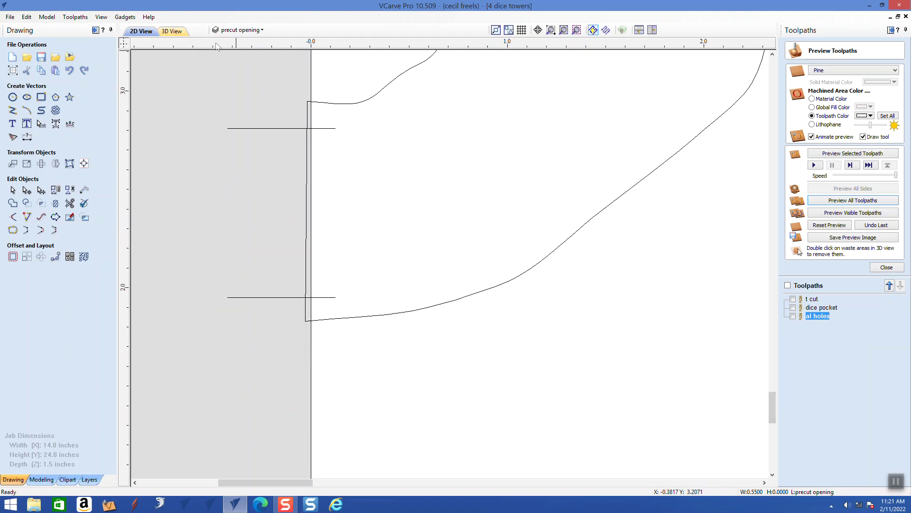
{"action": "left_click", "coordinate": [252, 128]}
{"action": "left_click", "coordinate": [262, 297]}
Check the node start points of the upper and lower precut lines on the board's right edge, and return to the full layout.
{"action": "left_click", "coordinate": [565, 30]}
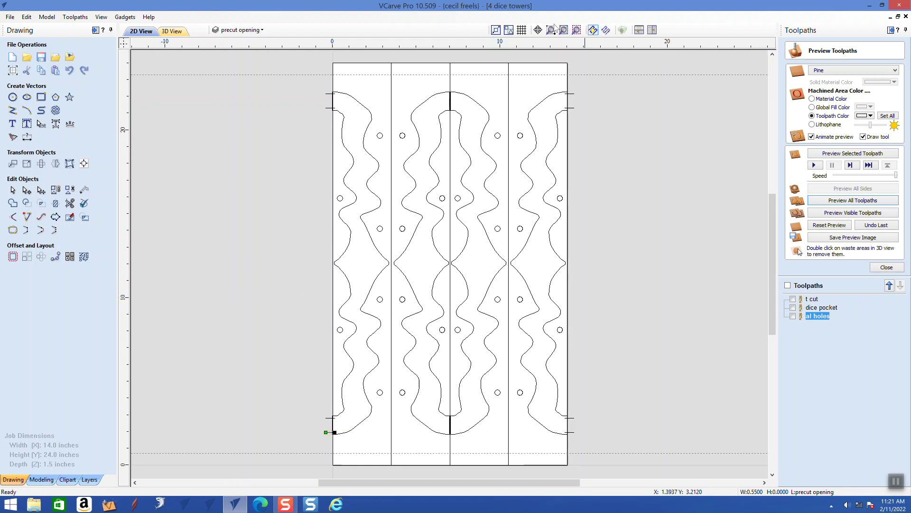
{"action": "left_click_drag", "start_coordinate": [556, 81], "coordinate": [592, 126]}
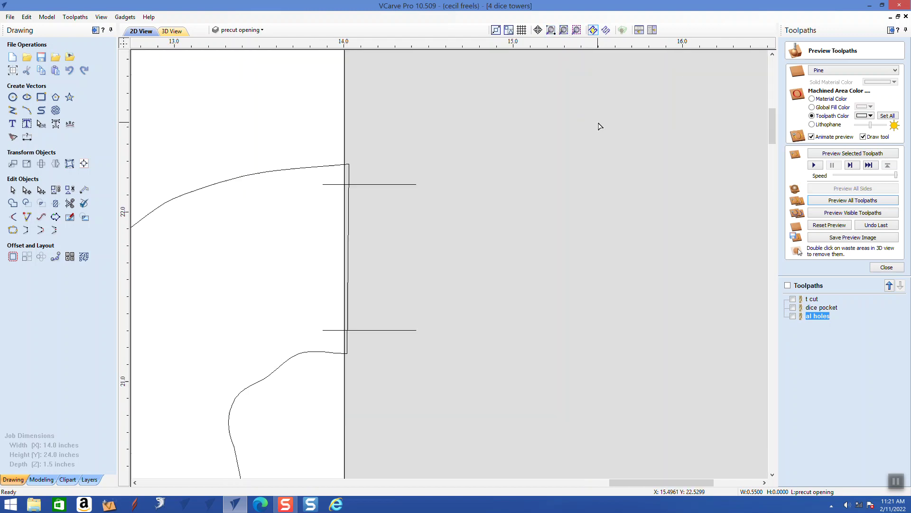
{"action": "left_click", "coordinate": [413, 185]}
{"action": "left_click", "coordinate": [385, 330]}
{"action": "left_click", "coordinate": [565, 31]}
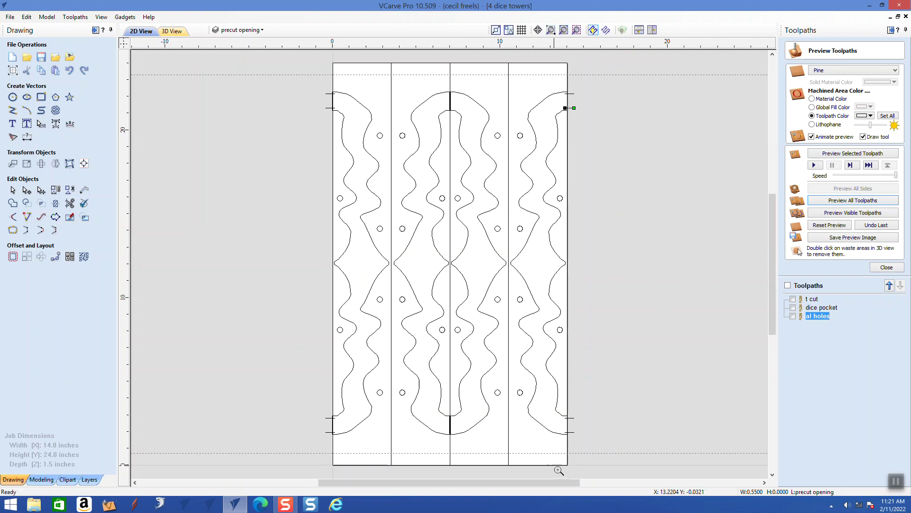
{"action": "left_click_drag", "start_coordinate": [552, 404], "coordinate": [588, 444]}
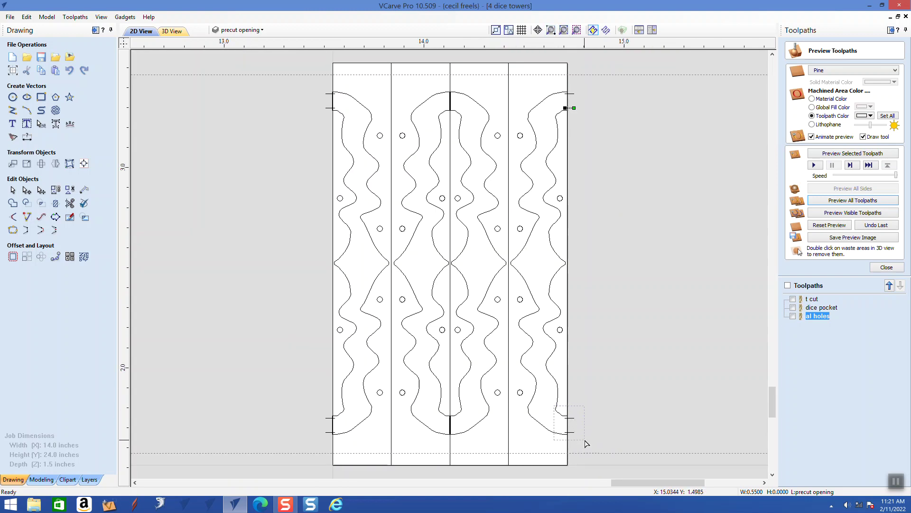
{"action": "left_click", "coordinate": [506, 206]}
{"action": "left_click", "coordinate": [473, 378]}
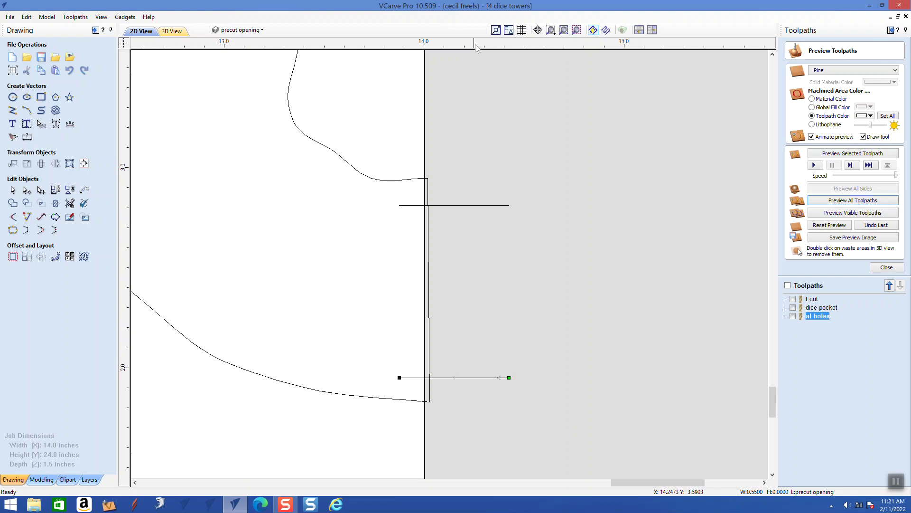
{"action": "left_click", "coordinate": [563, 30]}
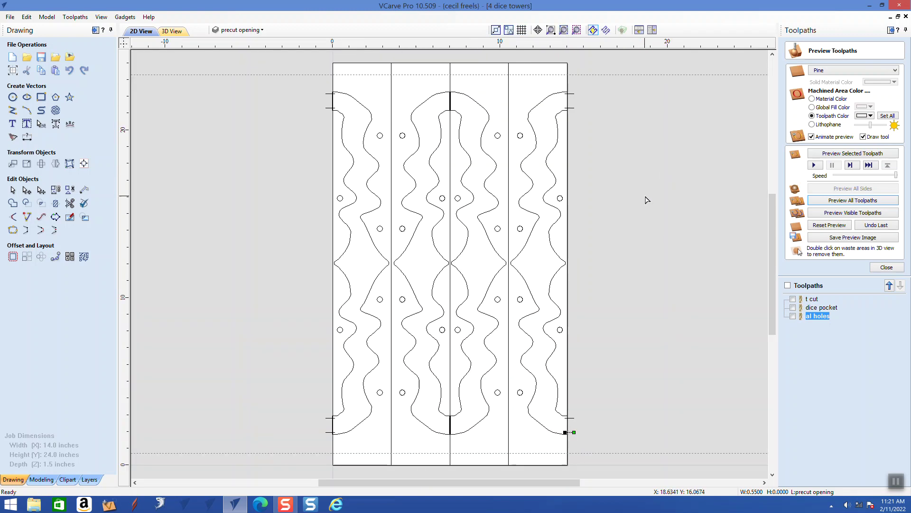
Edit the t cut profile toolpath to include the precut lines on the board's right edge, and recalculate it.
{"action": "left_click", "coordinate": [813, 300]}
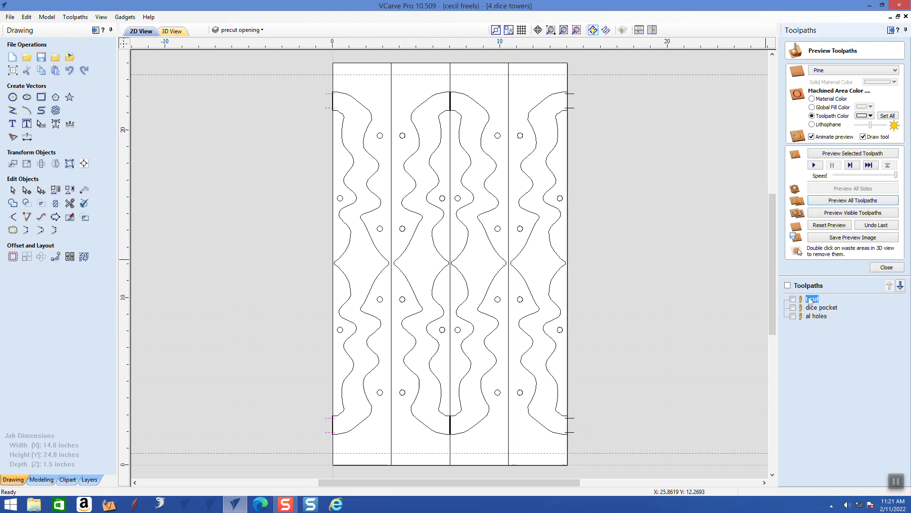
{"action": "double_click", "coordinate": [811, 300]}
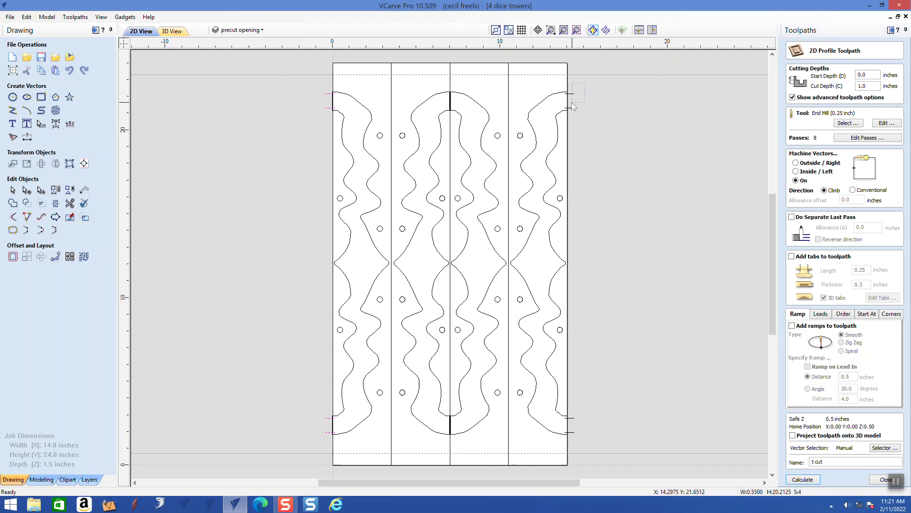
{"action": "left_click_drag", "start_coordinate": [584, 243], "coordinate": [573, 440]}
{"action": "left_click", "coordinate": [802, 479]}
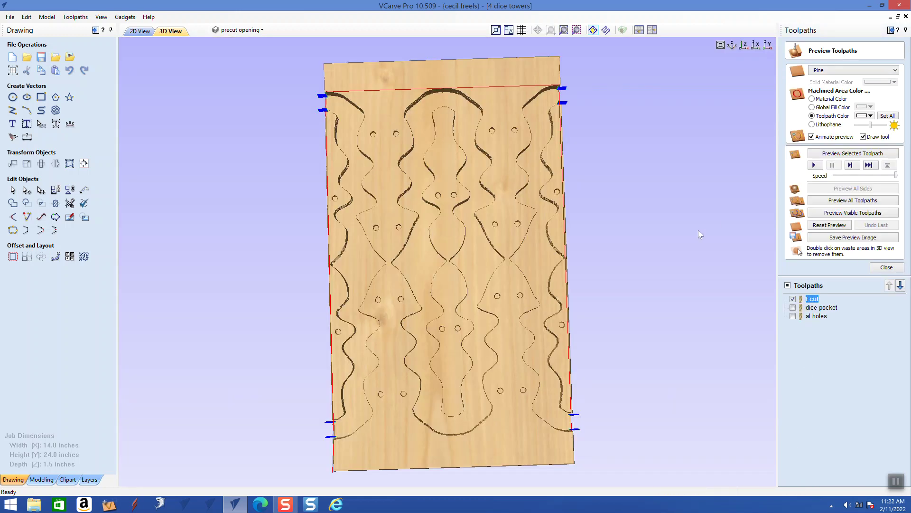
Show the al holes toolpath with t cut, and move al holes ahead of dice pocket in the cutting order.
{"action": "left_click", "coordinate": [793, 307]}
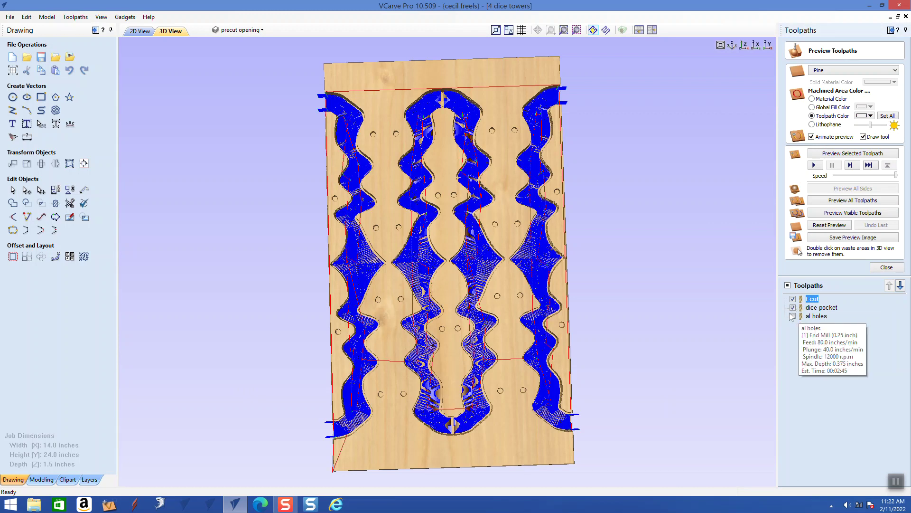
{"action": "left_click", "coordinate": [793, 316]}
{"action": "left_click", "coordinate": [793, 308]}
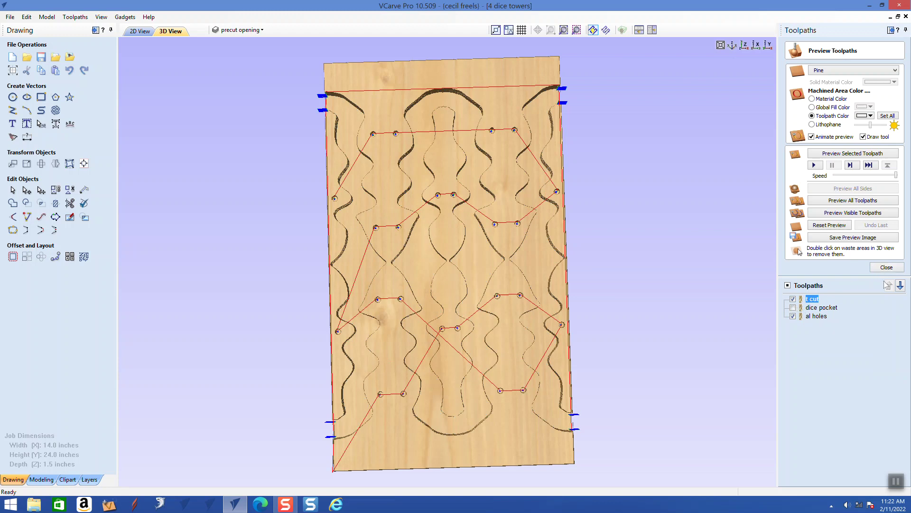
{"action": "left_click", "coordinate": [817, 316]}
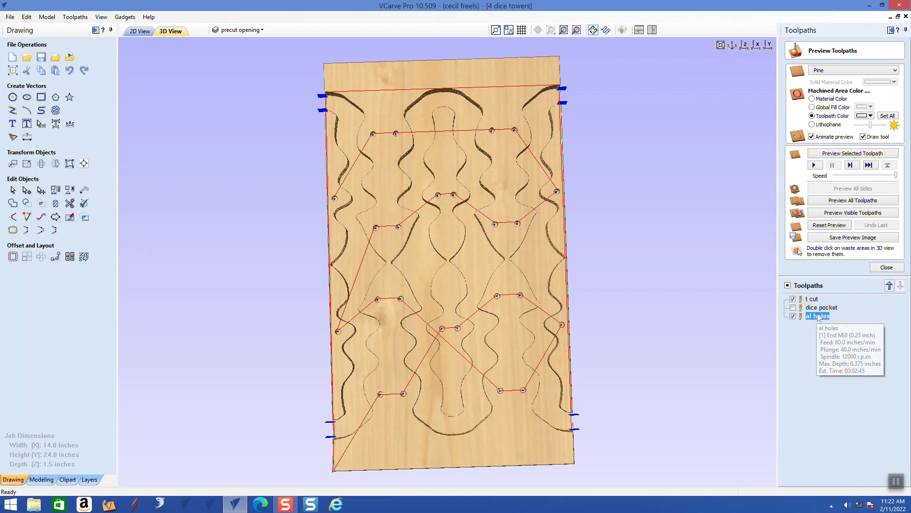
{"action": "left_click", "coordinate": [889, 287]}
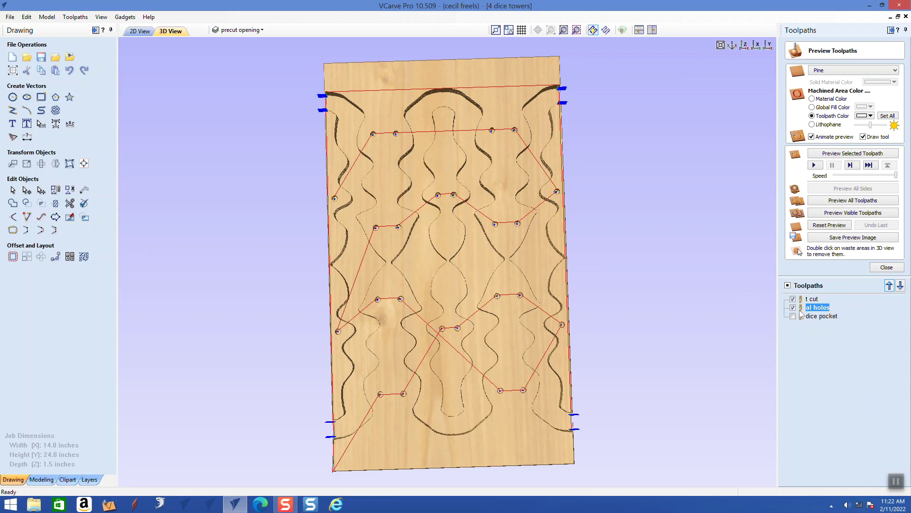
Show the dice pocket toolpath, reset the preview and simulate all toolpaths in the new order.
{"action": "left_click", "coordinate": [793, 316]}
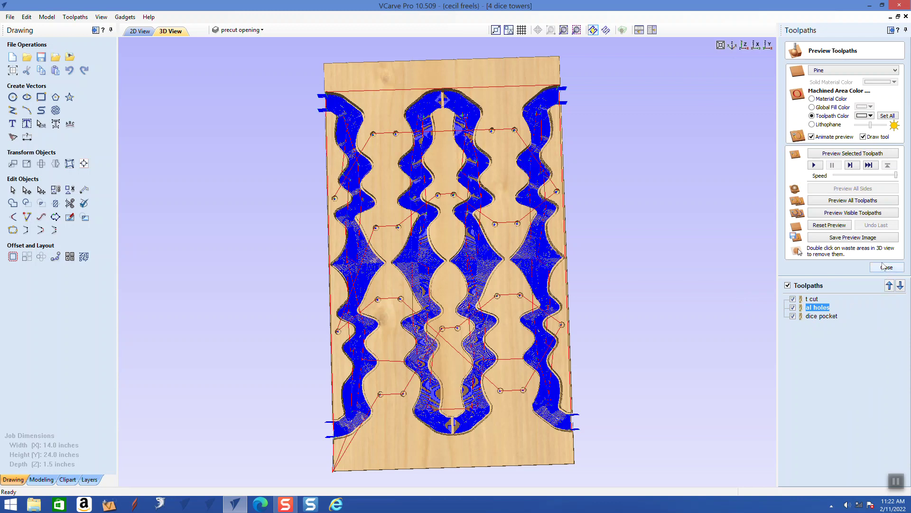
{"action": "left_click", "coordinate": [838, 226]}
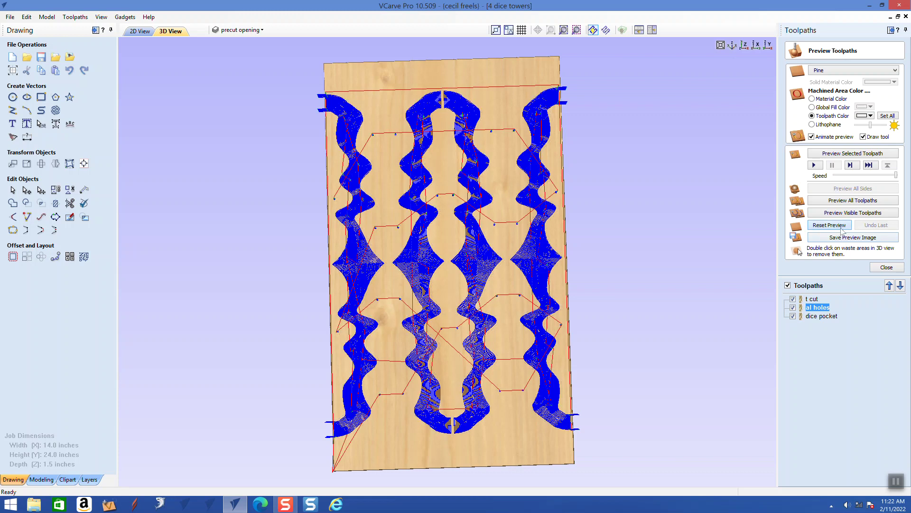
{"action": "left_click", "coordinate": [836, 204]}
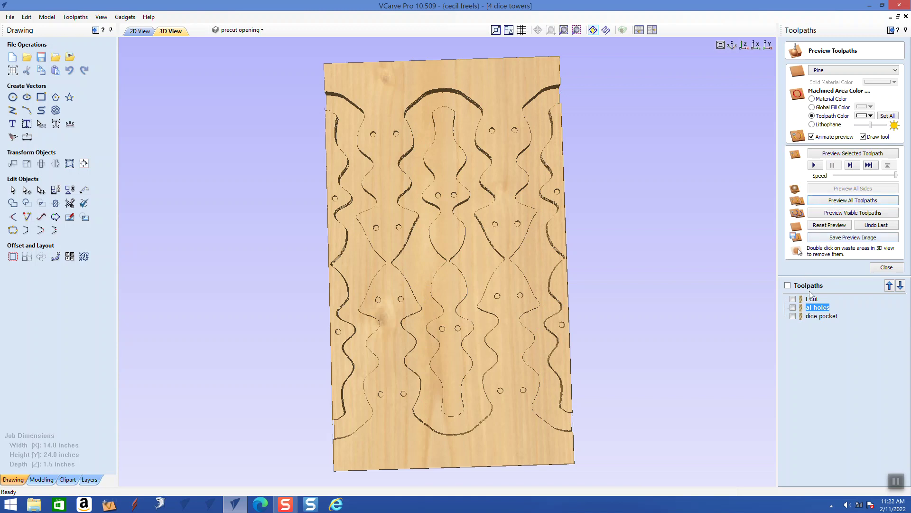
Increase the stepover of the 0.25 inch end mill in the dice pocket toolpath and recalculate the pocket.
{"action": "mouse_move", "coordinate": [816, 319]}
{"action": "mouse_move", "coordinate": [812, 304]}
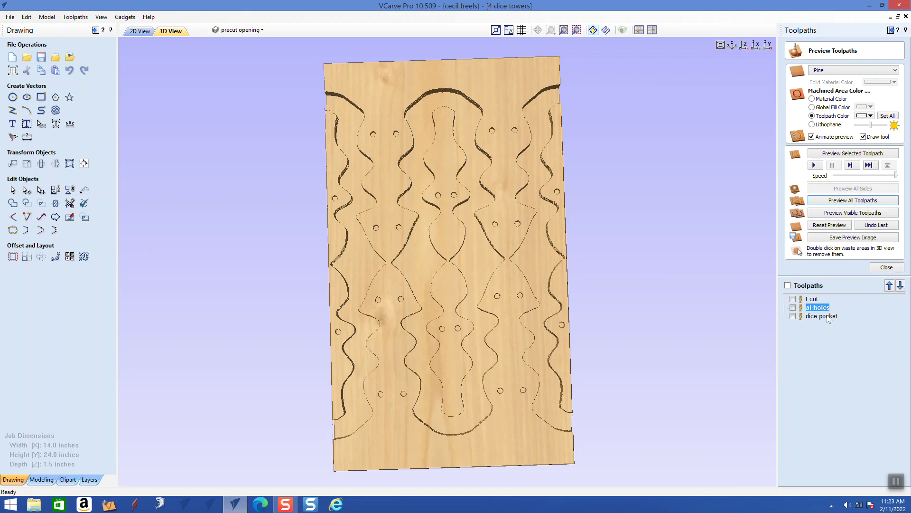
{"action": "double_click", "coordinate": [827, 315]}
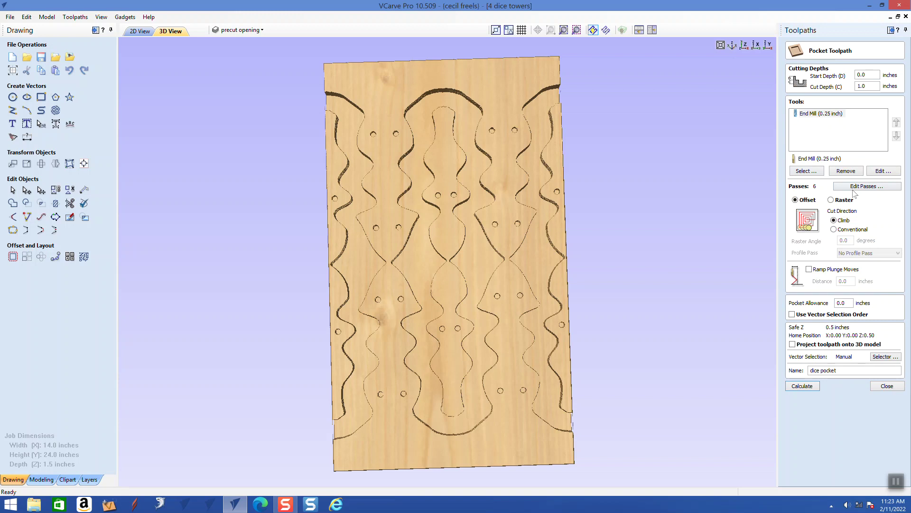
{"action": "left_click", "coordinate": [881, 172]}
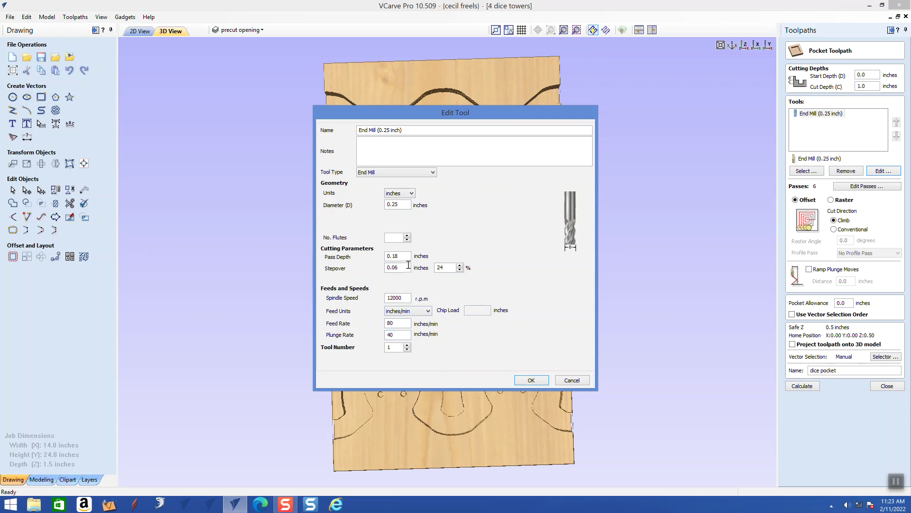
{"action": "left_click", "coordinate": [460, 265]}
{"action": "left_click", "coordinate": [460, 266]}
{"action": "left_click", "coordinate": [460, 265]}
{"action": "left_click", "coordinate": [459, 265]}
{"action": "left_click", "coordinate": [460, 266]}
{"action": "left_click", "coordinate": [460, 265]}
{"action": "left_click", "coordinate": [460, 265]}
{"action": "left_click", "coordinate": [460, 265]}
{"action": "left_click", "coordinate": [460, 266]}
{"action": "left_click", "coordinate": [460, 266]}
{"action": "left_click", "coordinate": [460, 265]}
{"action": "left_click", "coordinate": [403, 325]}
{"action": "left_click_drag", "start_coordinate": [402, 325], "coordinate": [356, 318]}
{"action": "left_click", "coordinate": [525, 380]}
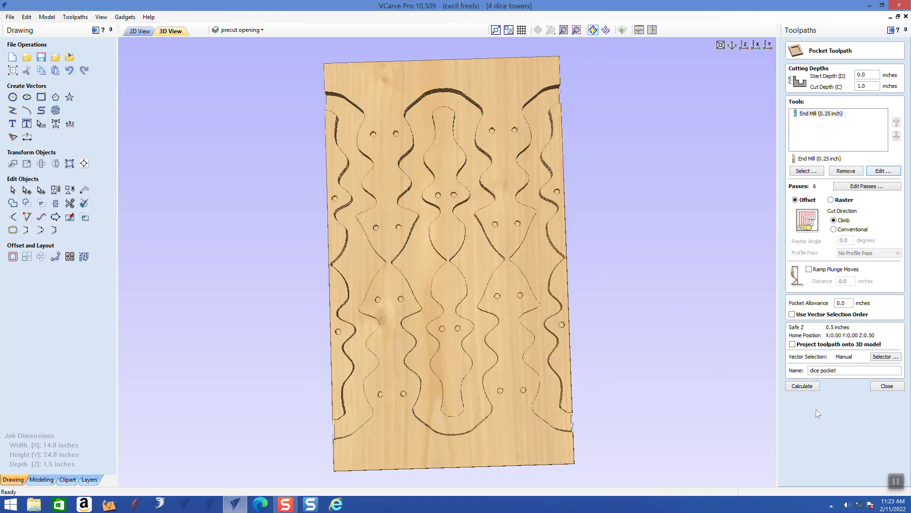
{"action": "left_click", "coordinate": [801, 385]}
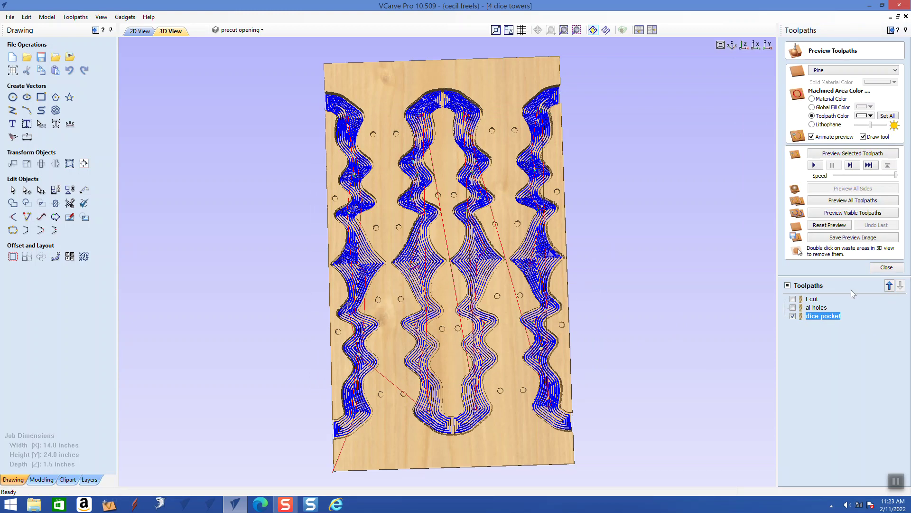
Reset the preview, simulate all toolpaths again with the recalculated dice pocket, and close the preview.
{"action": "mouse_move", "coordinate": [829, 319]}
{"action": "left_click", "coordinate": [830, 225]}
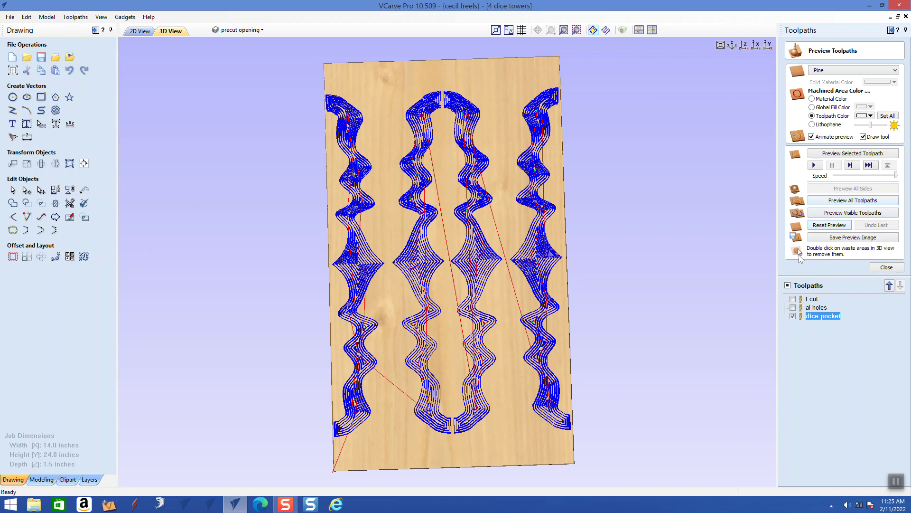
{"action": "left_click", "coordinate": [827, 200]}
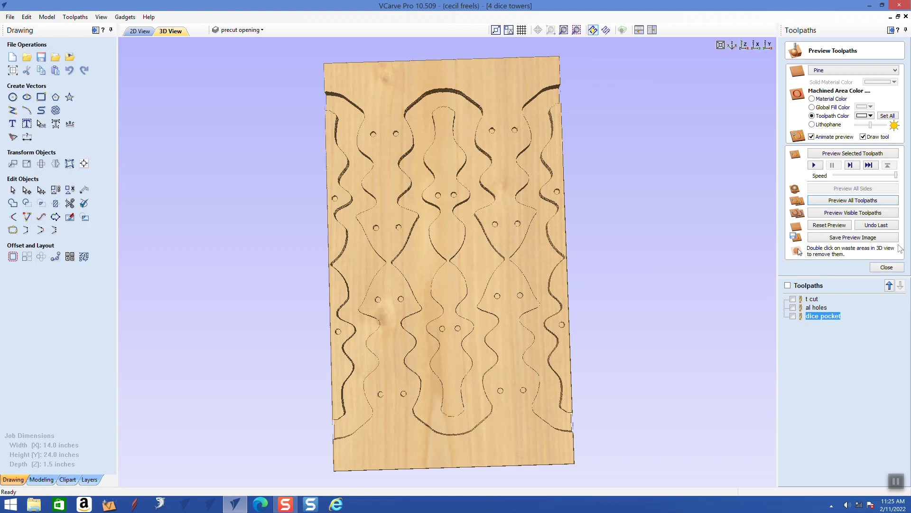
{"action": "left_click", "coordinate": [885, 267]}
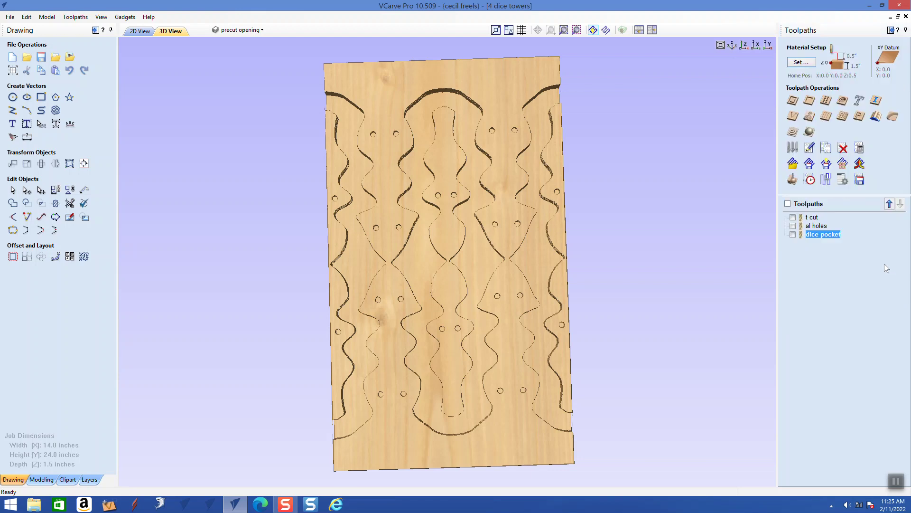
{"action": "scroll", "coordinate": [731, 250], "scroll_direction": "down", "scroll_amount": 6}
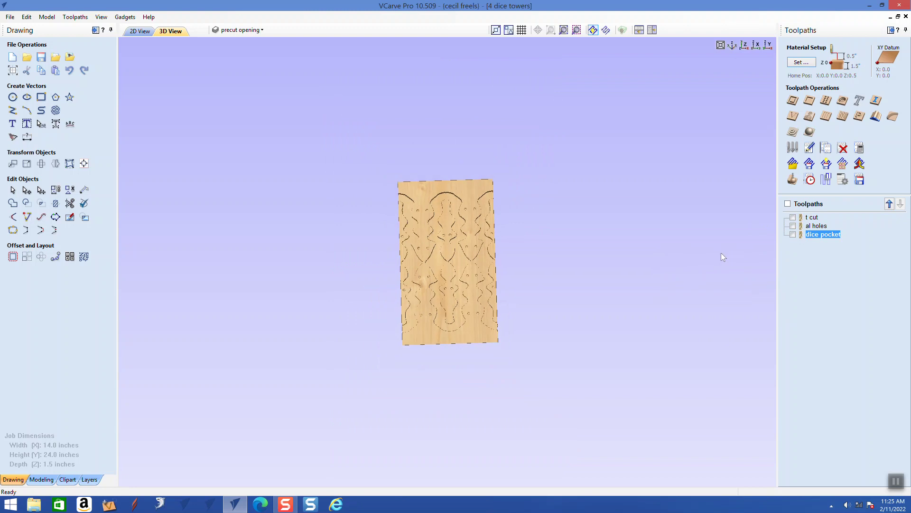
{"action": "scroll", "coordinate": [722, 257], "scroll_direction": "down", "scroll_amount": 1}
{"action": "scroll", "coordinate": [724, 261], "scroll_direction": "down", "scroll_amount": 2}
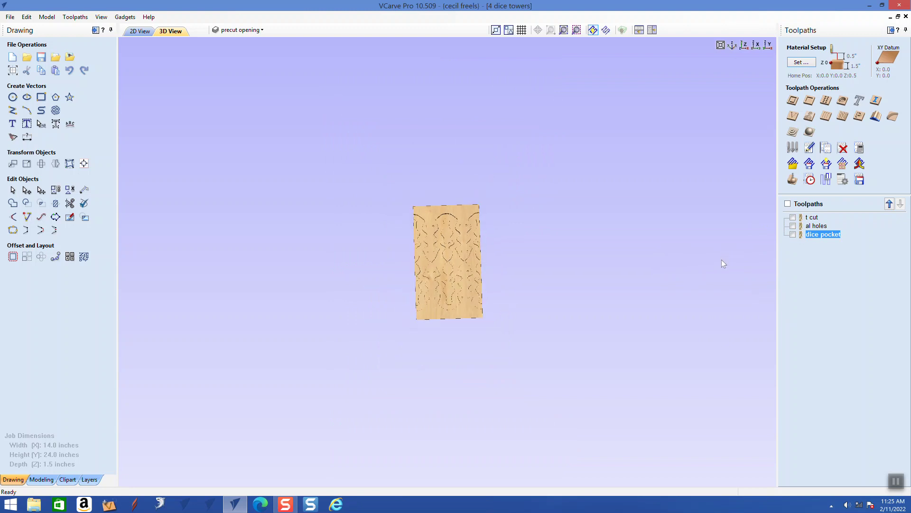
{"action": "scroll", "coordinate": [717, 262], "scroll_direction": "down", "scroll_amount": 1}
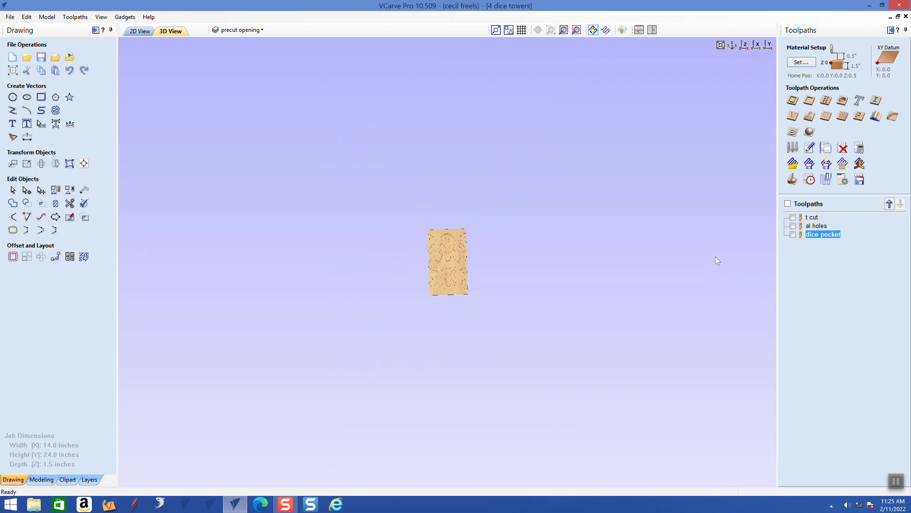